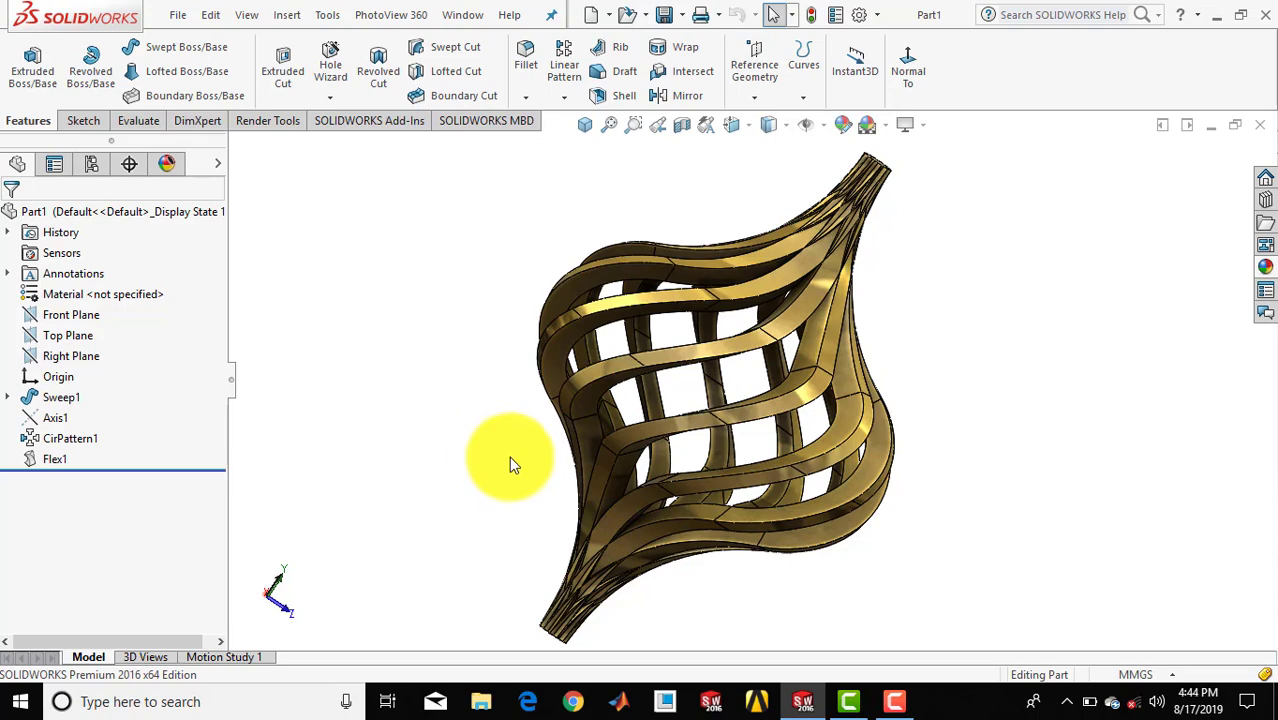
# - Orbit and fit the finished lantern to inspect it, then close the part
pyautogui.moveTo(505, 460); pyautogui.dragTo(676, 385, button='middle')
pyautogui.press('f')
pyautogui.moveTo(866, 373)
pyautogui.mouseDown(button='middle')
pyautogui.moveTo(921, 351)
pyautogui.moveTo(876, 379)
pyautogui.moveTo(844, 425)
pyautogui.moveTo(849, 453)
pyautogui.moveTo(913, 445)
pyautogui.moveTo(938, 416)
pyautogui.mouseUp(button='middle')
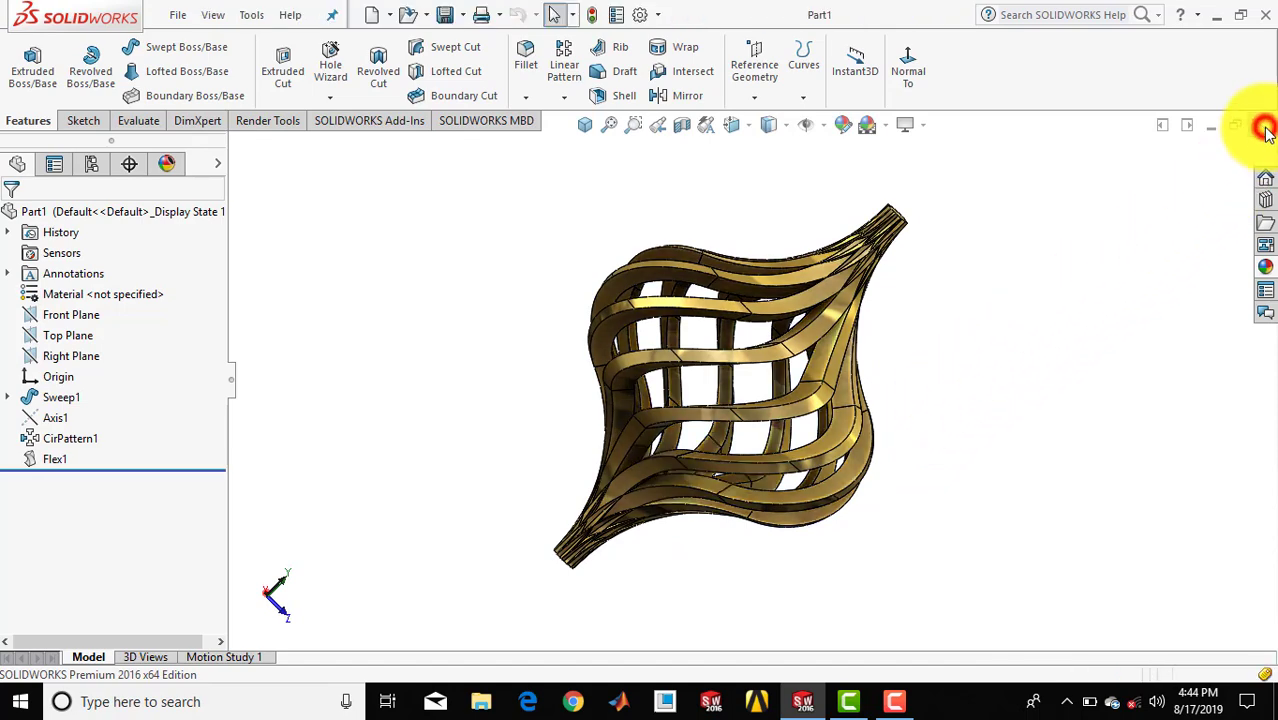
pyautogui.click(1262, 125)
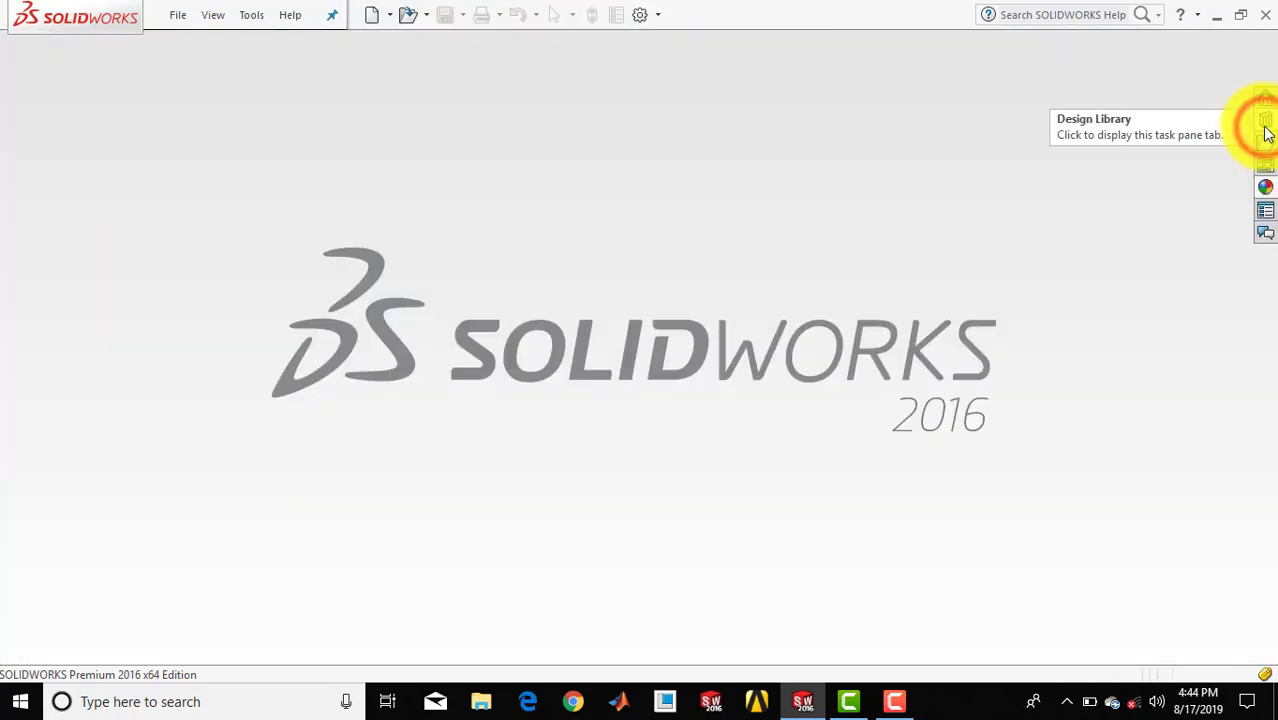
# - Create a new part, Part3, apply the Plain White scene, and start a sketch
pyautogui.click(369, 24)
pyautogui.click(92, 199)
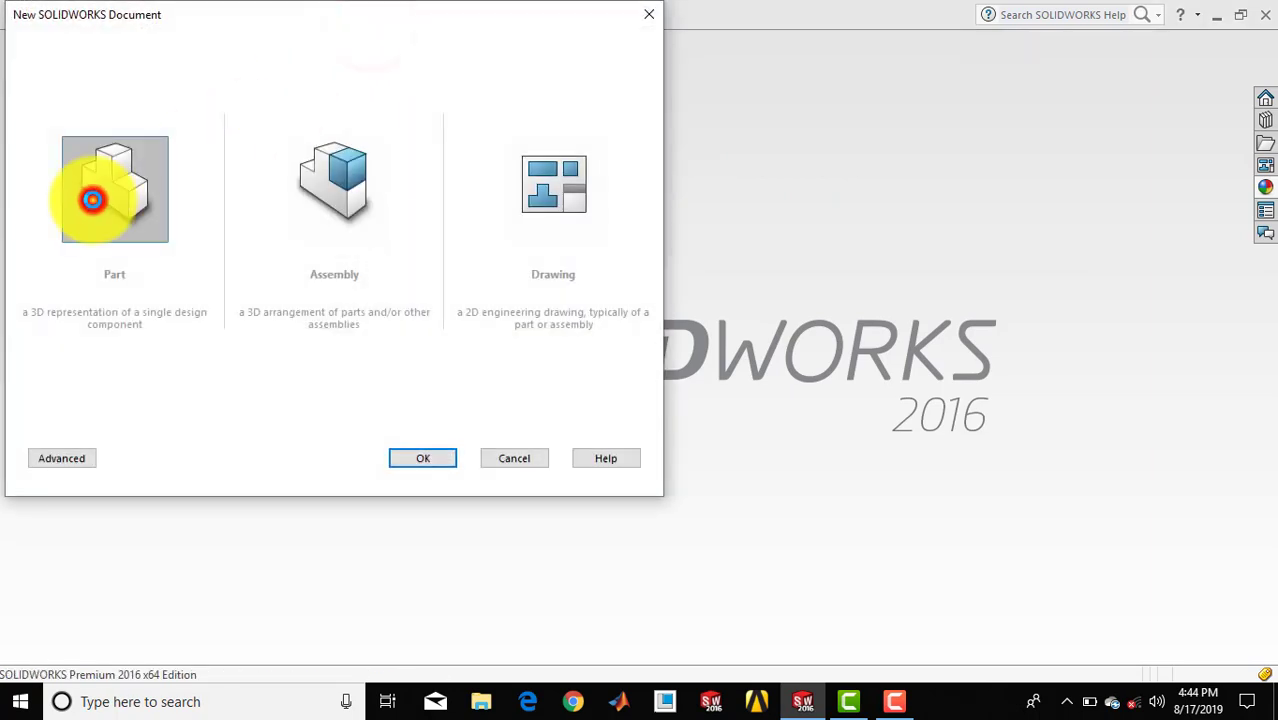
pyautogui.doubleClick(92, 199)
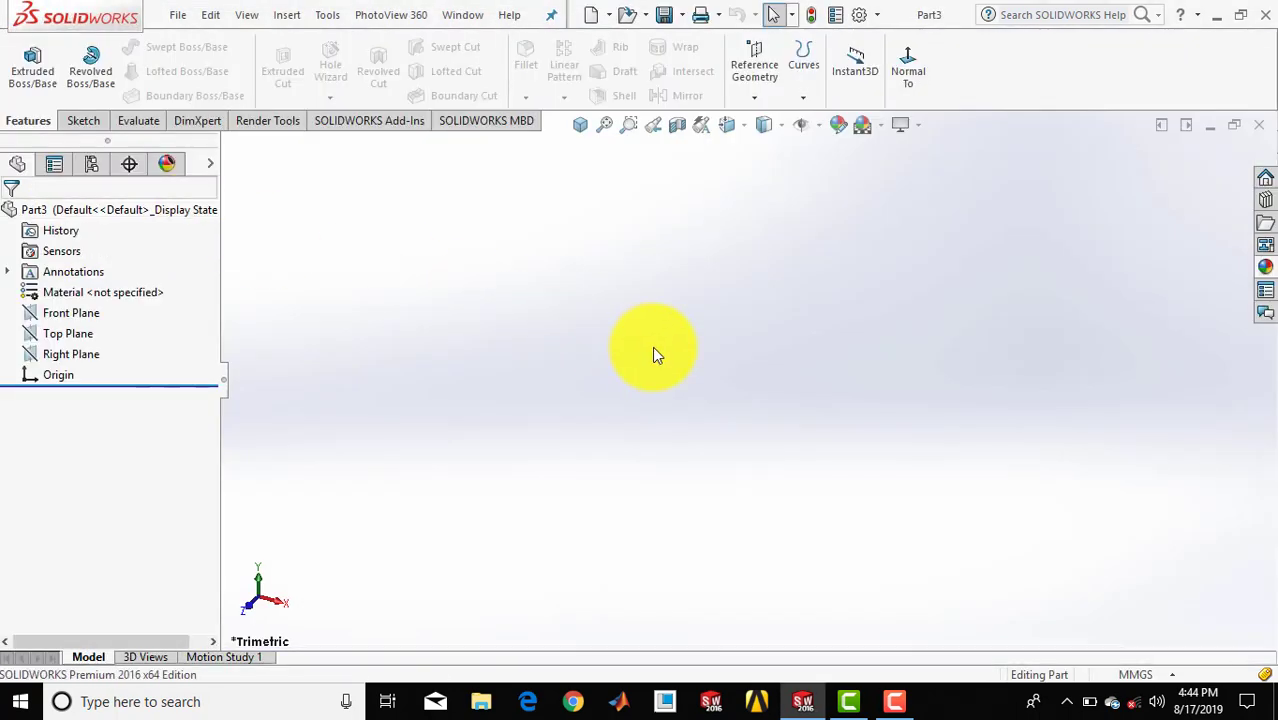
pyautogui.click(879, 125)
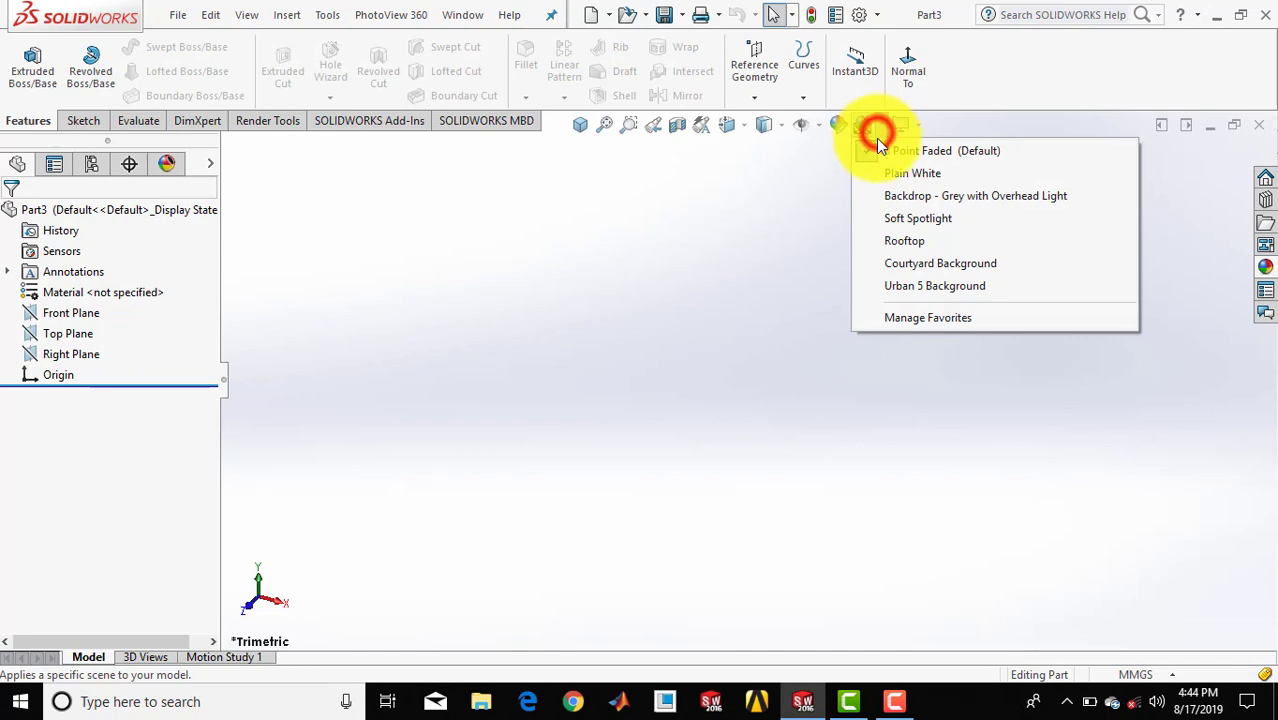
pyautogui.click(878, 173)
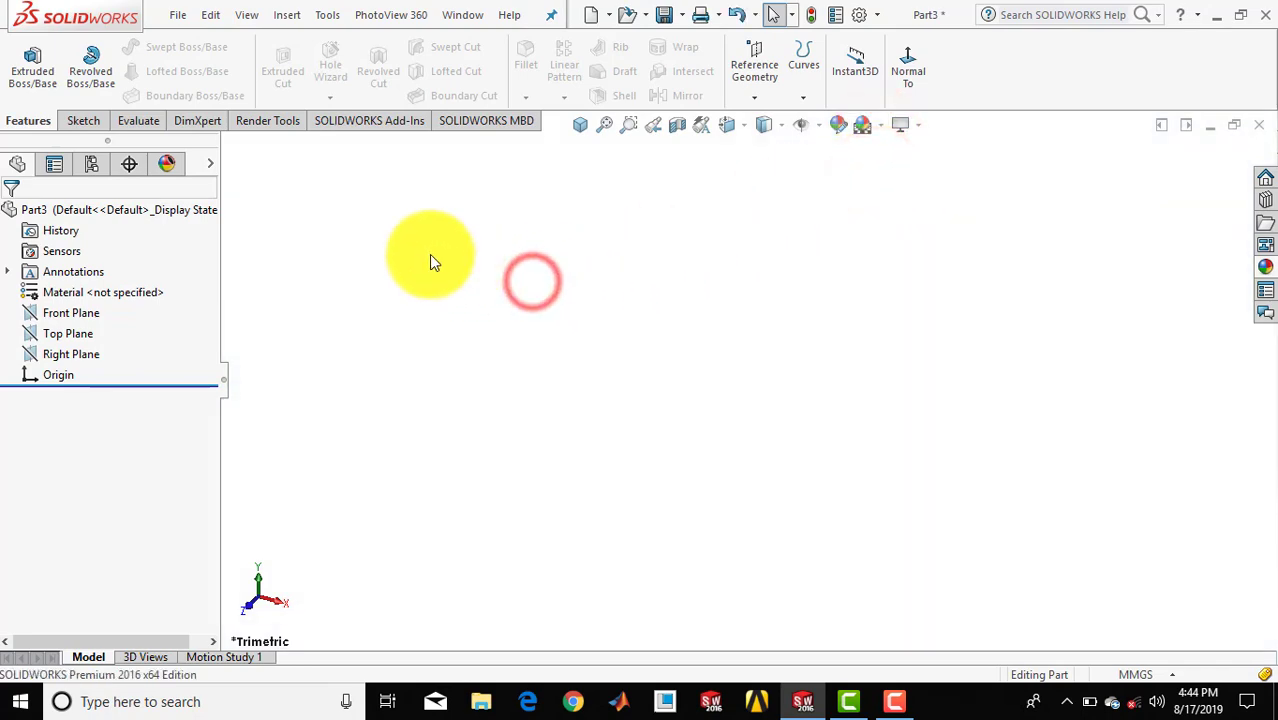
pyautogui.click(81, 121)
pyautogui.click(25, 72)
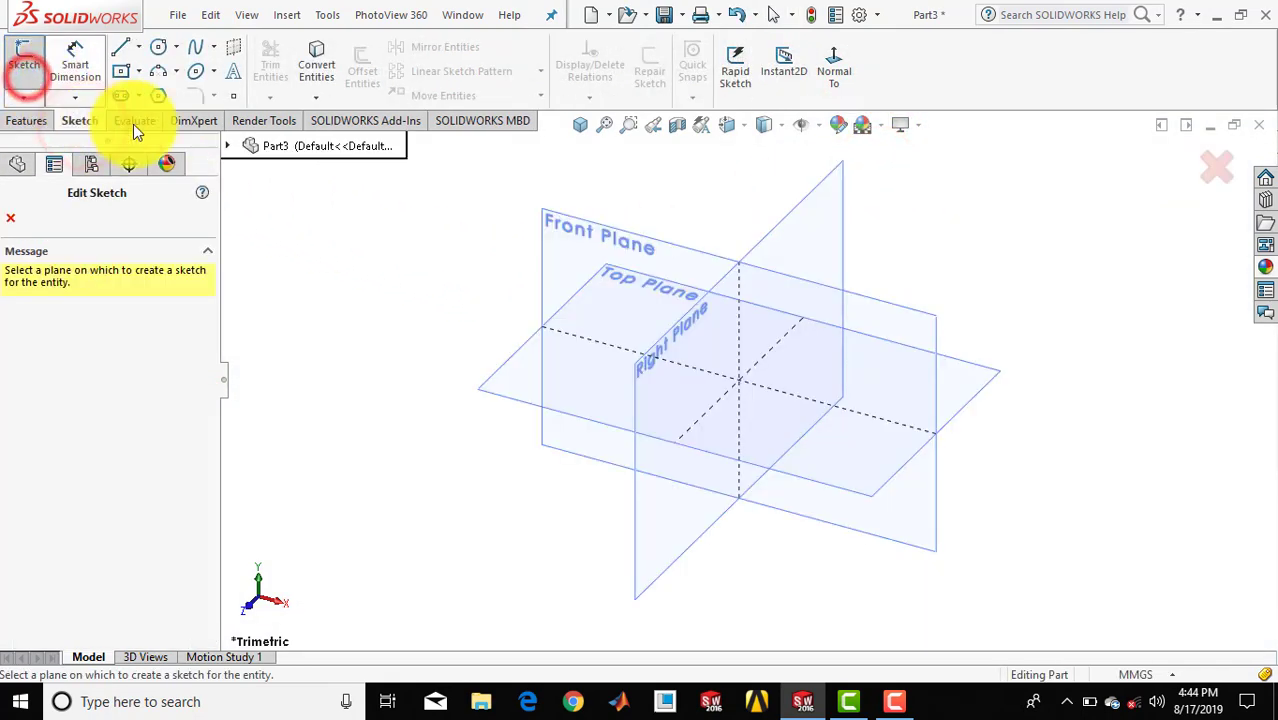
# - On the Right Plane, draw a vertical centerline from the origin straight downward
pyautogui.click(724, 286)
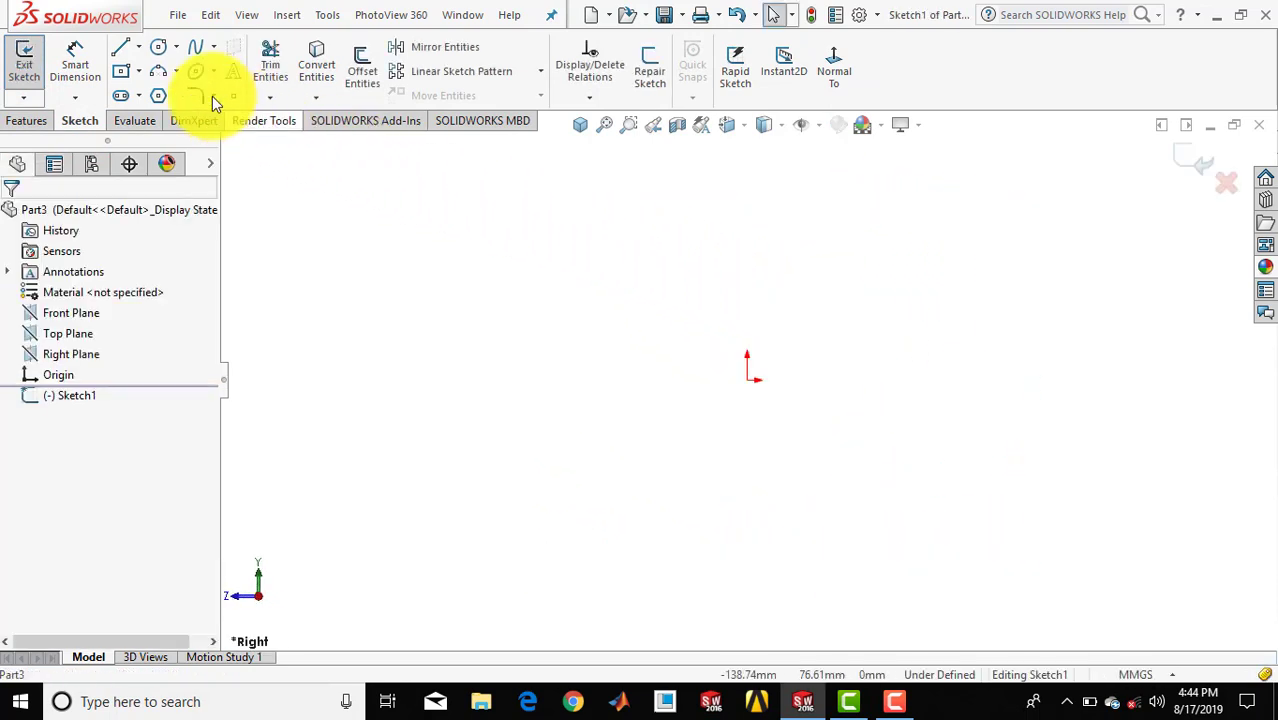
pyautogui.click(142, 53)
pyautogui.click(152, 97)
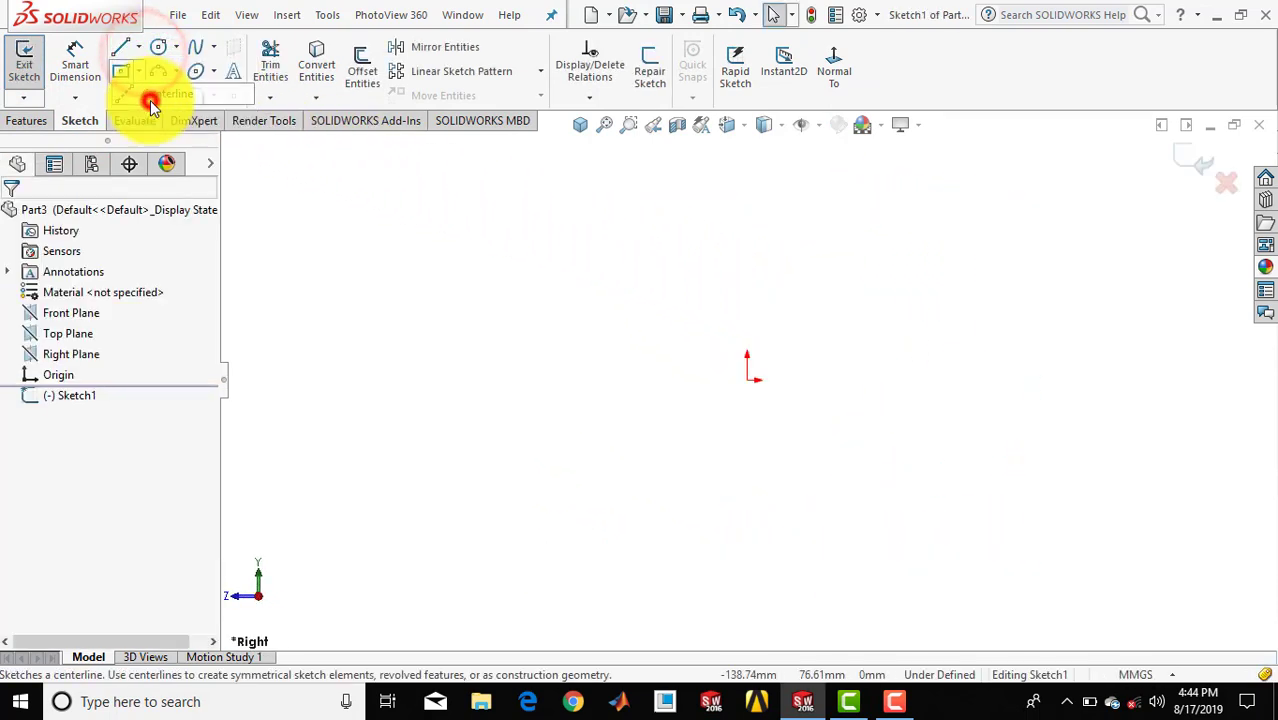
pyautogui.click(744, 379)
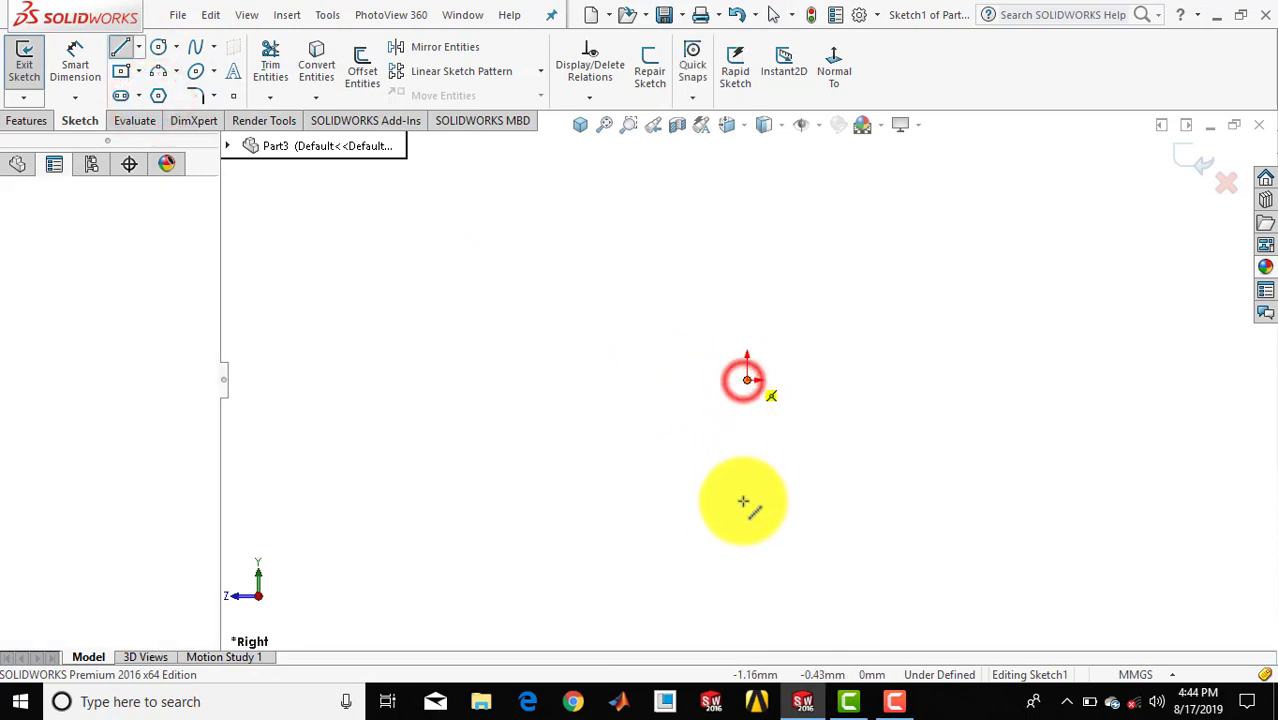
pyautogui.click(751, 577)
pyautogui.press('Escape')
pyautogui.scroll(-3, 766, 529)
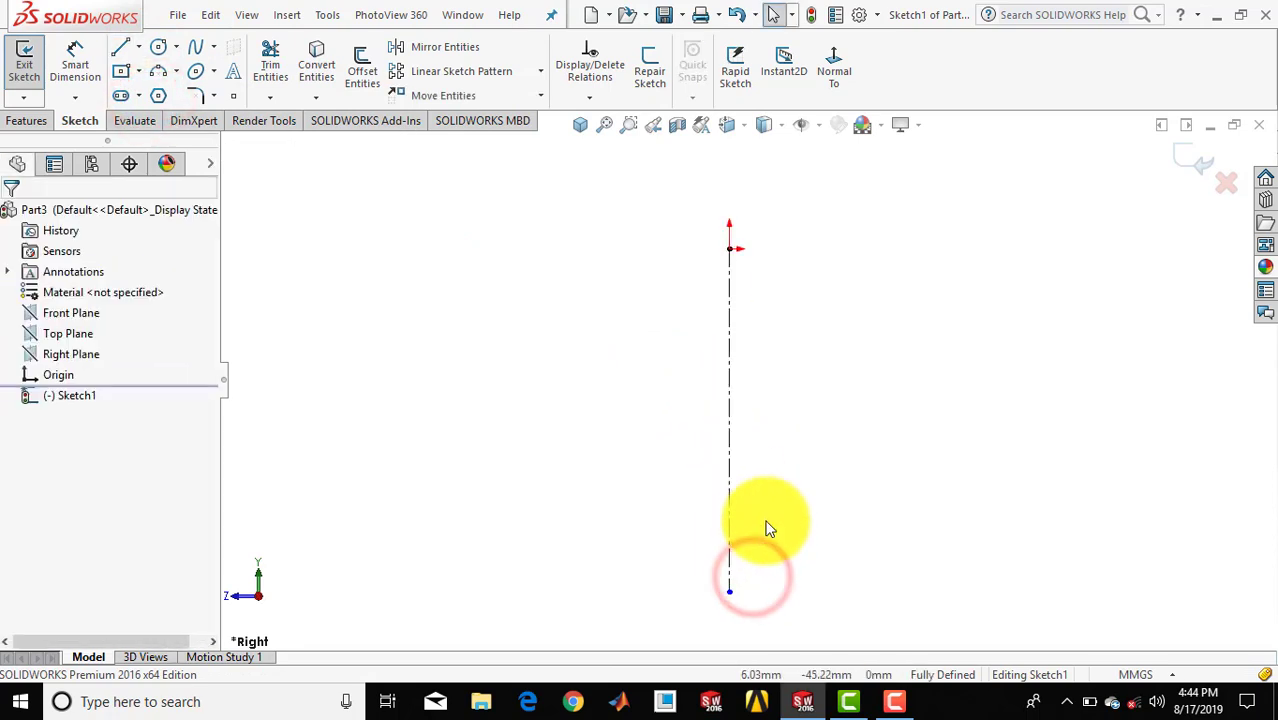
# - Draw a circle just to the right of the centerline
pyautogui.click(158, 47)
pyautogui.click(810, 395)
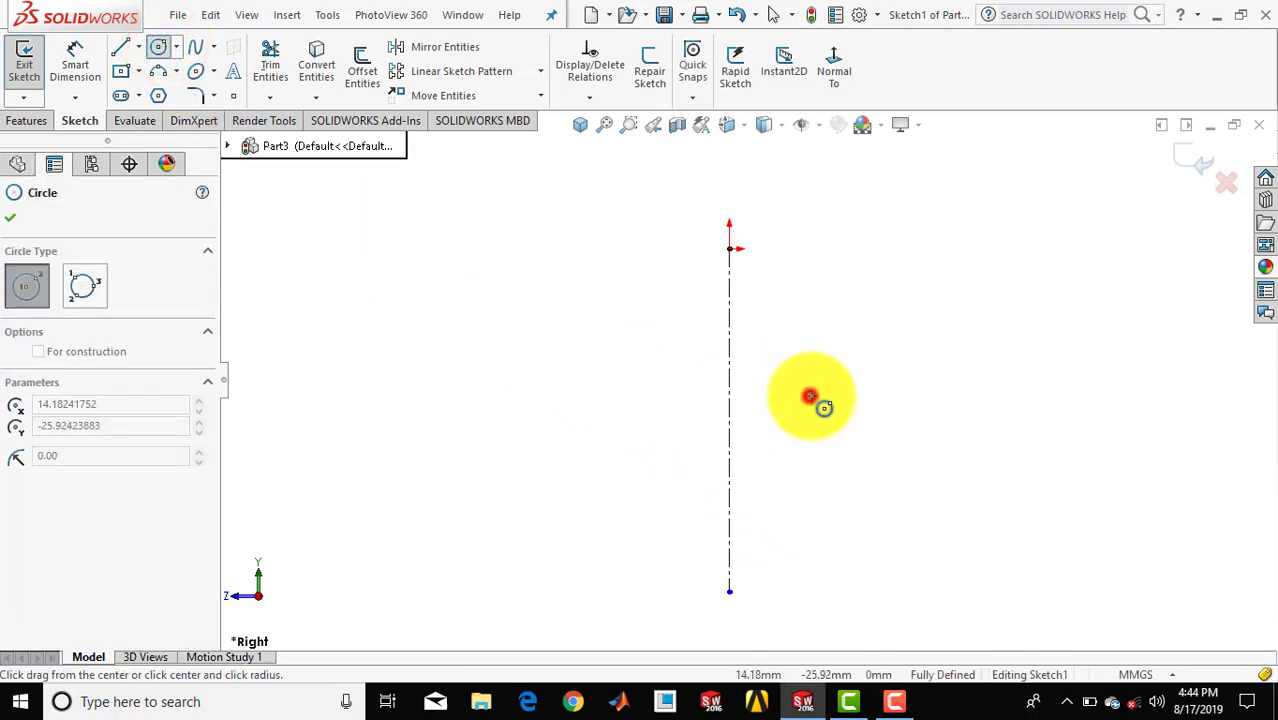
pyautogui.click(858, 440)
pyautogui.press('Escape')
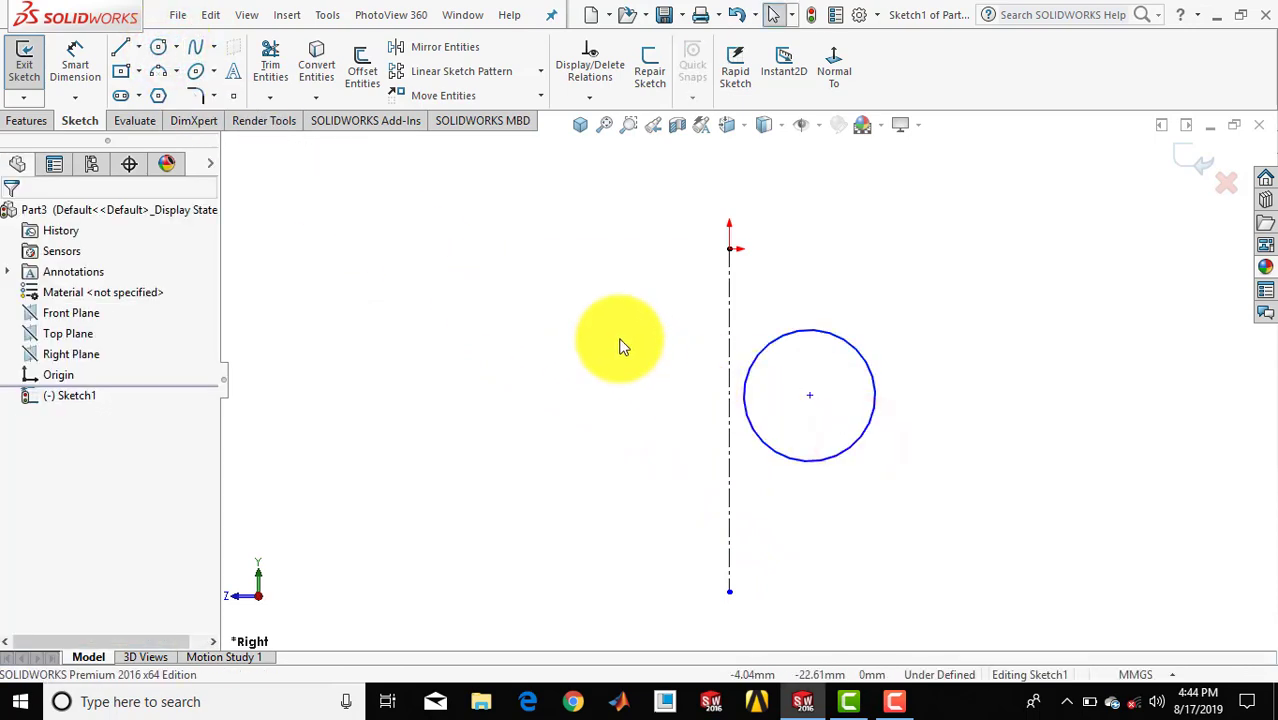
# - Dimension the circle's diameter to 8
pyautogui.click(88, 68)
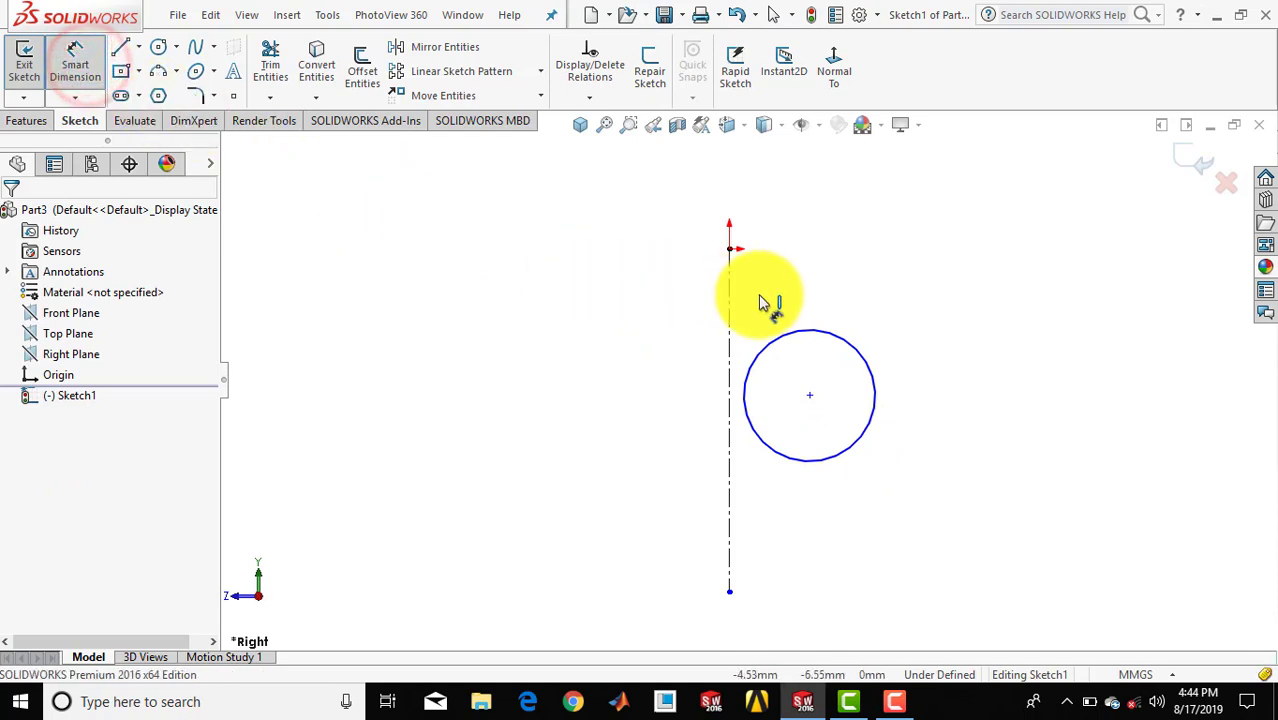
pyautogui.click(831, 335)
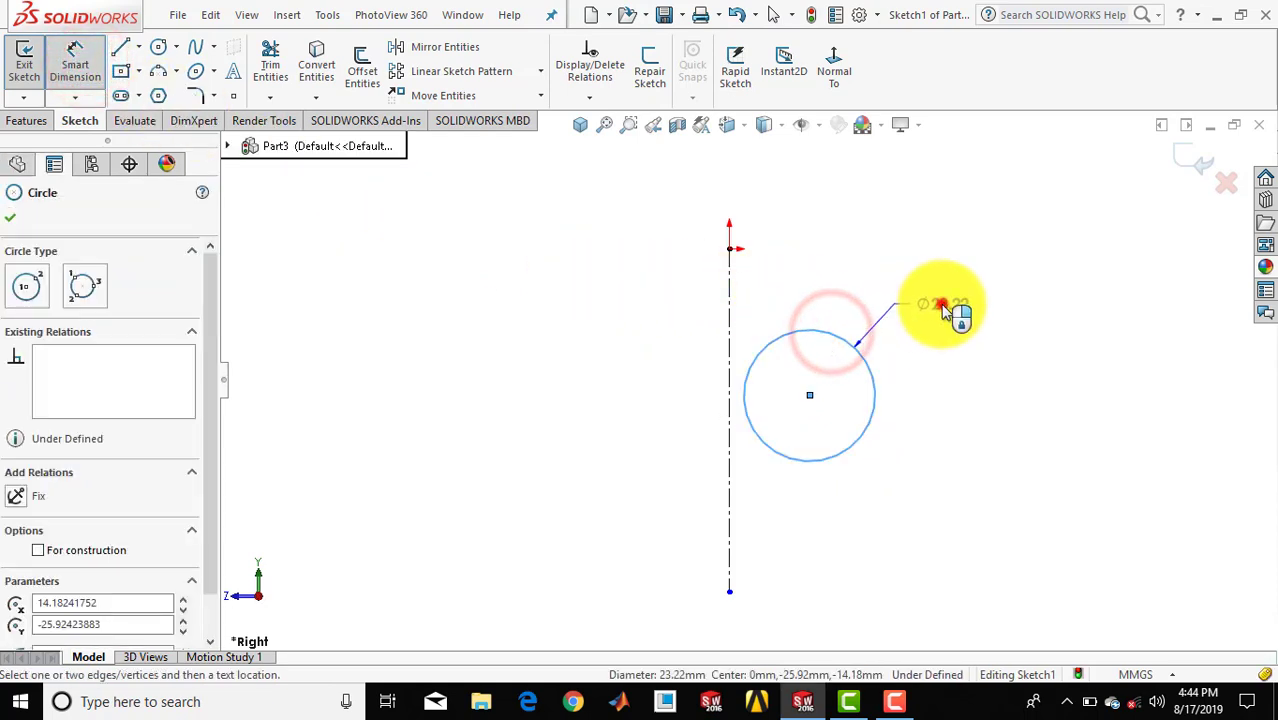
pyautogui.click(941, 304)
pyautogui.write('8')
pyautogui.press('Return')
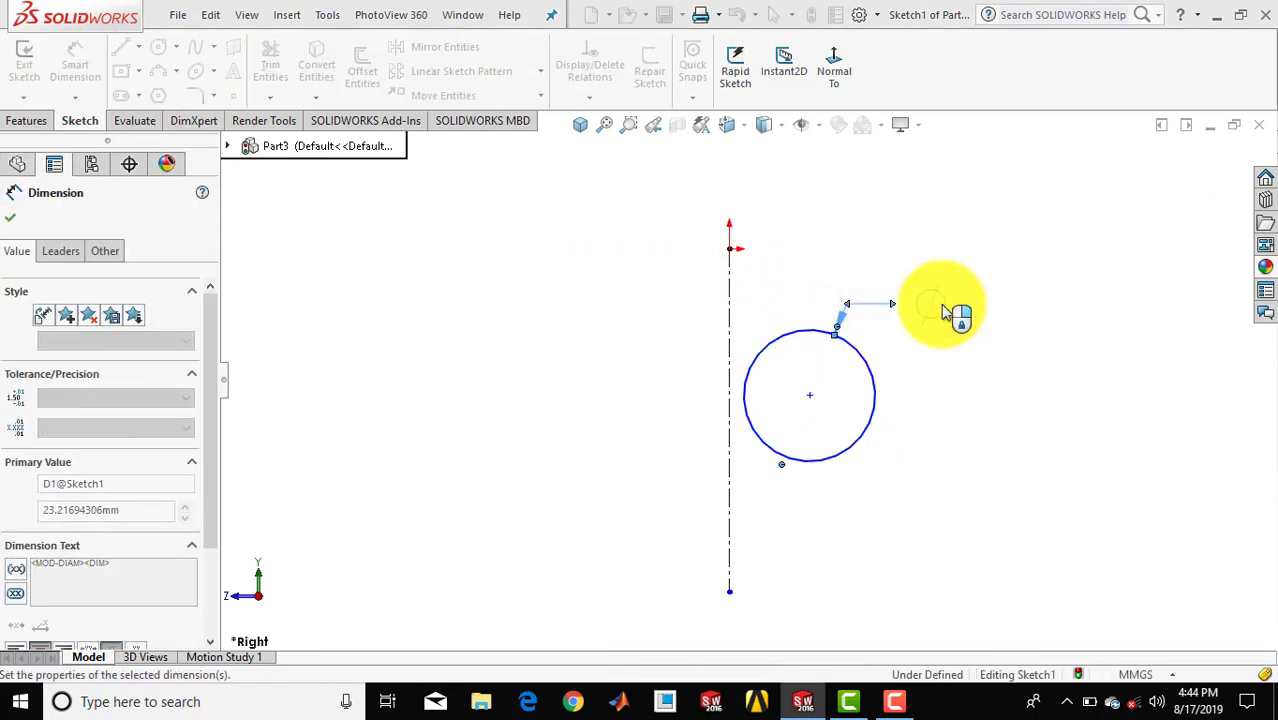
# - Dimension the circle centre's vertical distance below the origin
pyautogui.click(1028, 345)
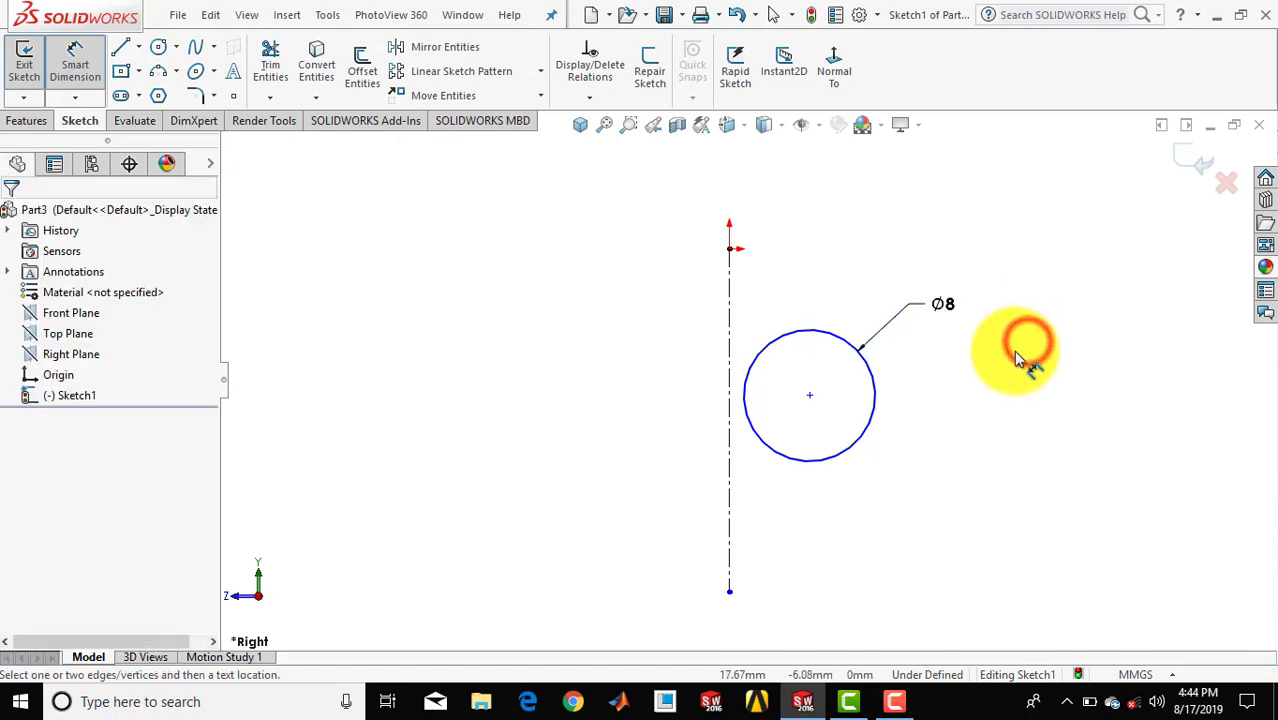
pyautogui.click(808, 398)
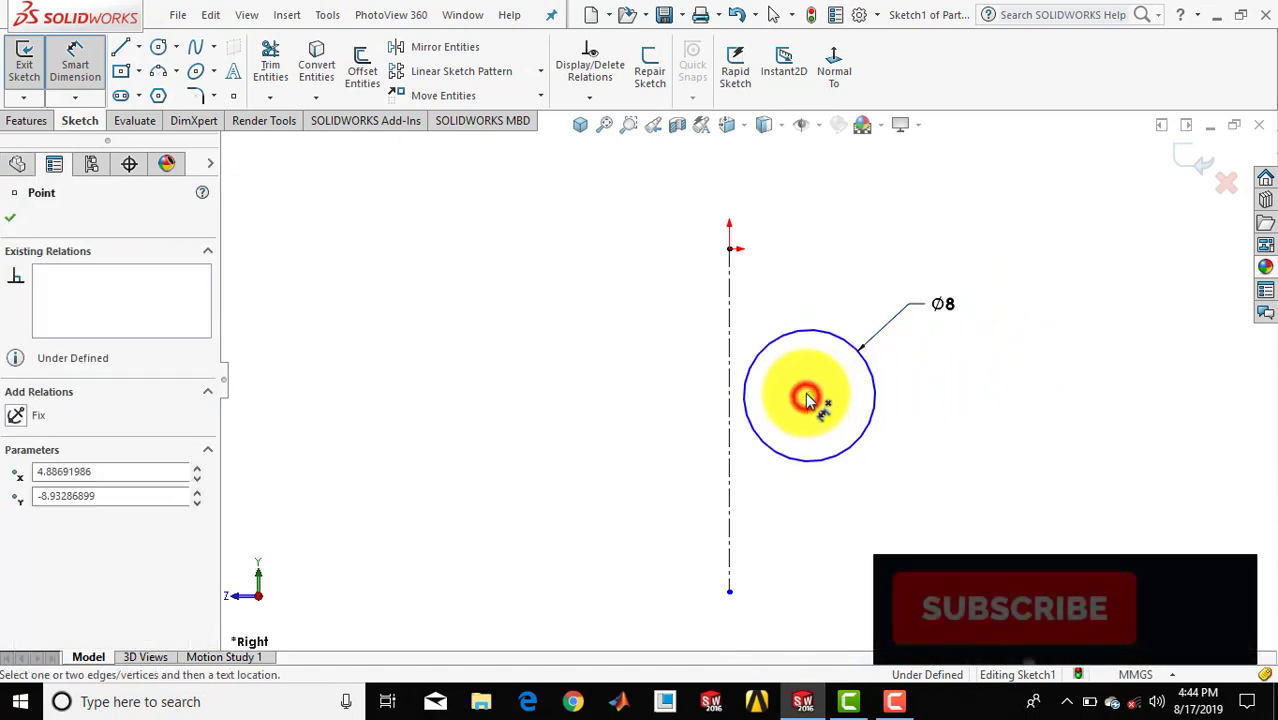
pyautogui.click(729, 249)
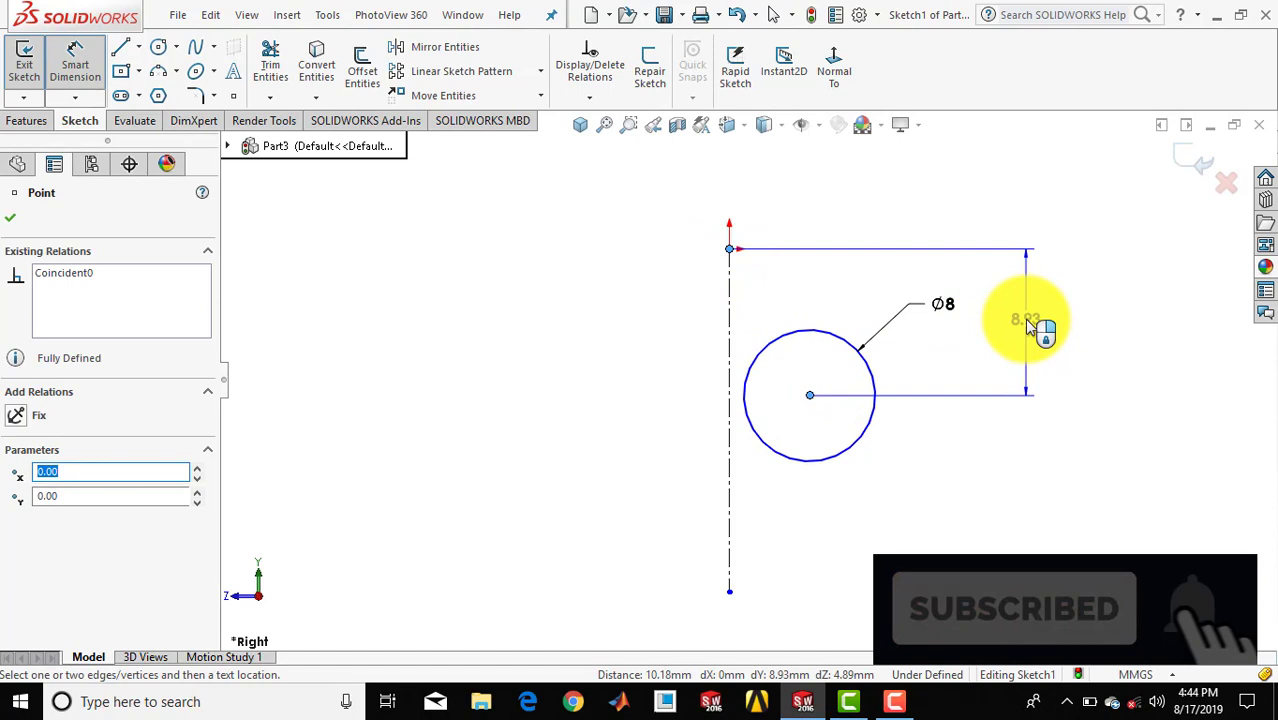
pyautogui.click(1030, 323)
pyautogui.write('10')
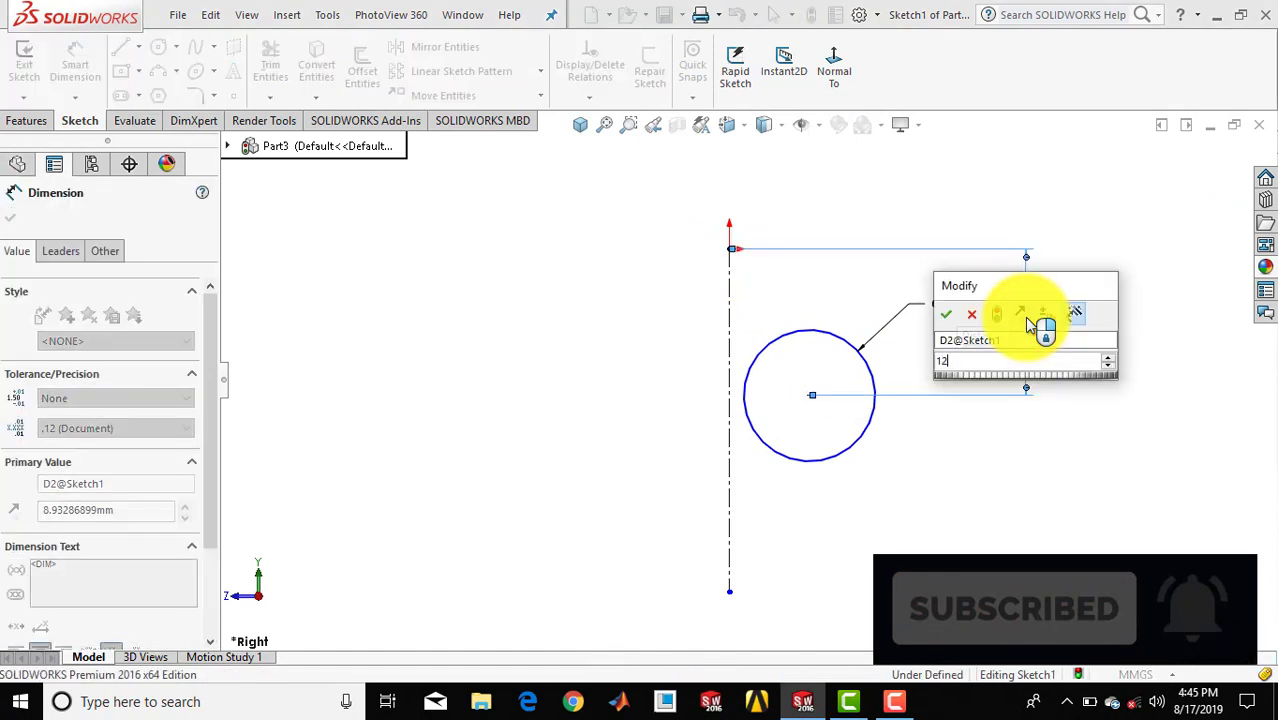
pyautogui.press('Return')
pyautogui.click(1062, 322)
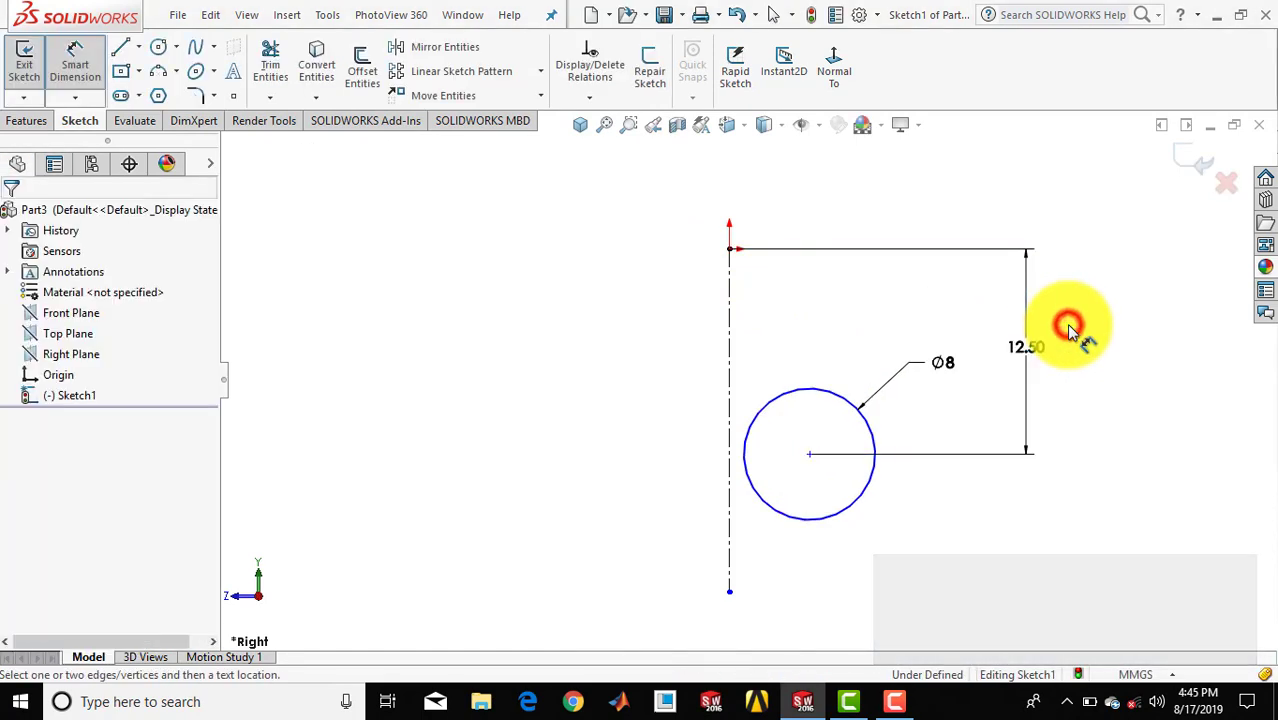
pyautogui.click(87, 67)
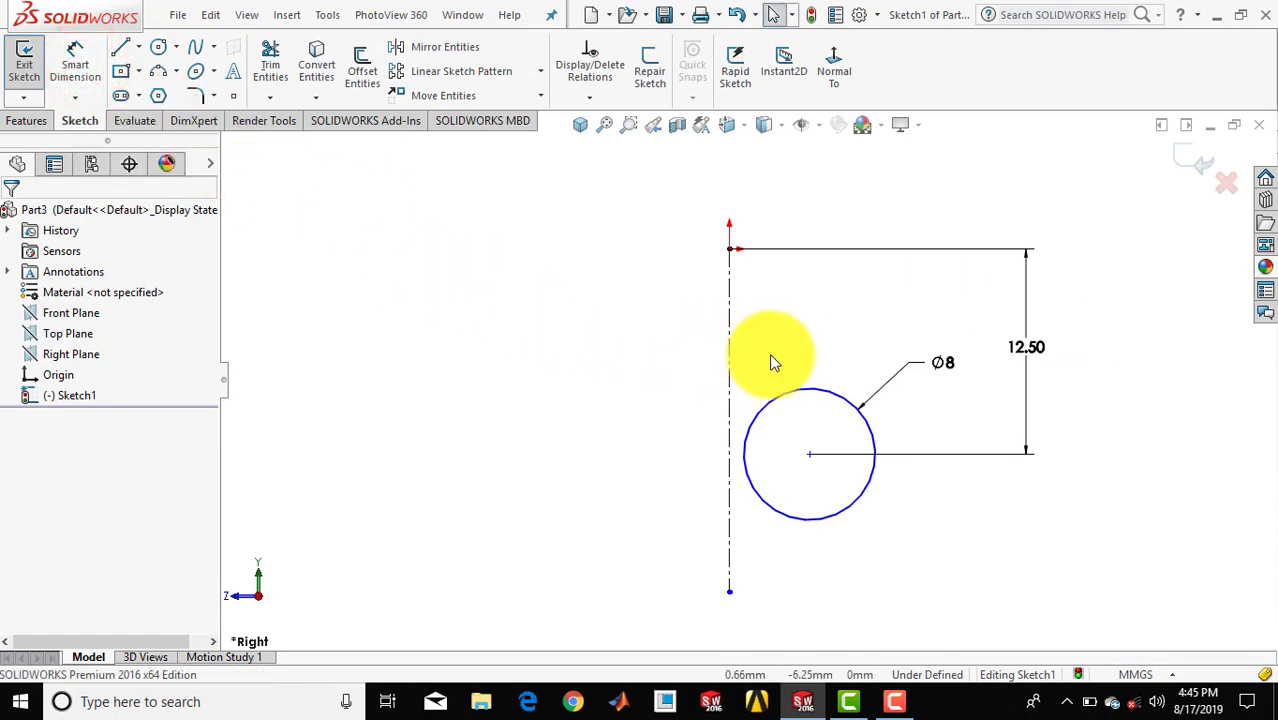
# - Add a Tangent relation between the Ø8 circle and the vertical centerline
pyautogui.click(805, 392)
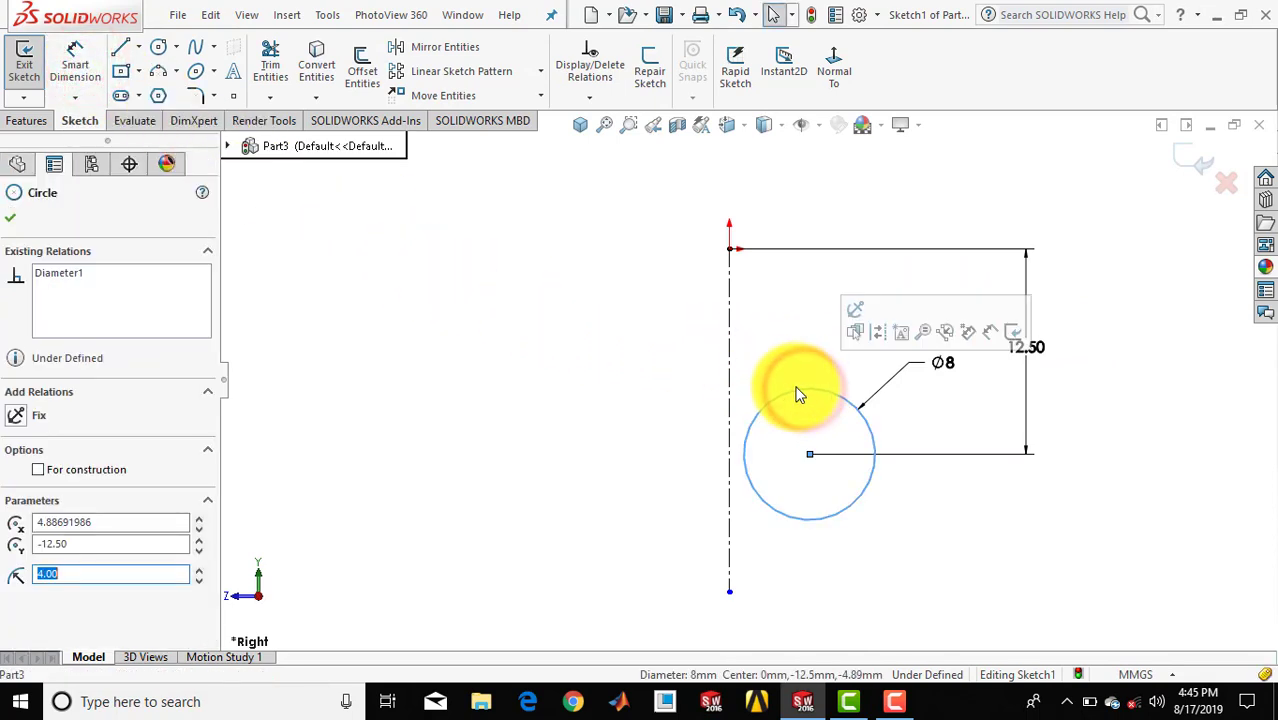
pyautogui.keyDown('ctrl'); pyautogui.click(733, 378); pyautogui.keyUp('ctrl')
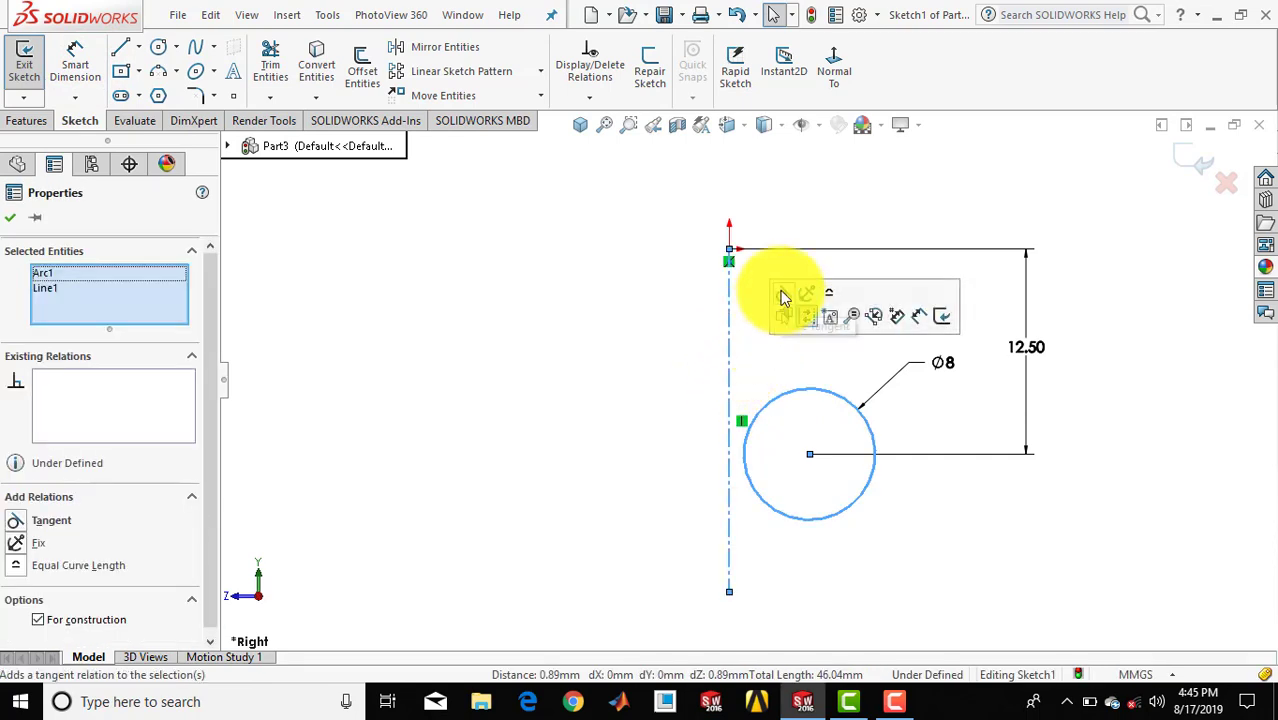
pyautogui.click(783, 292)
pyautogui.click(662, 300)
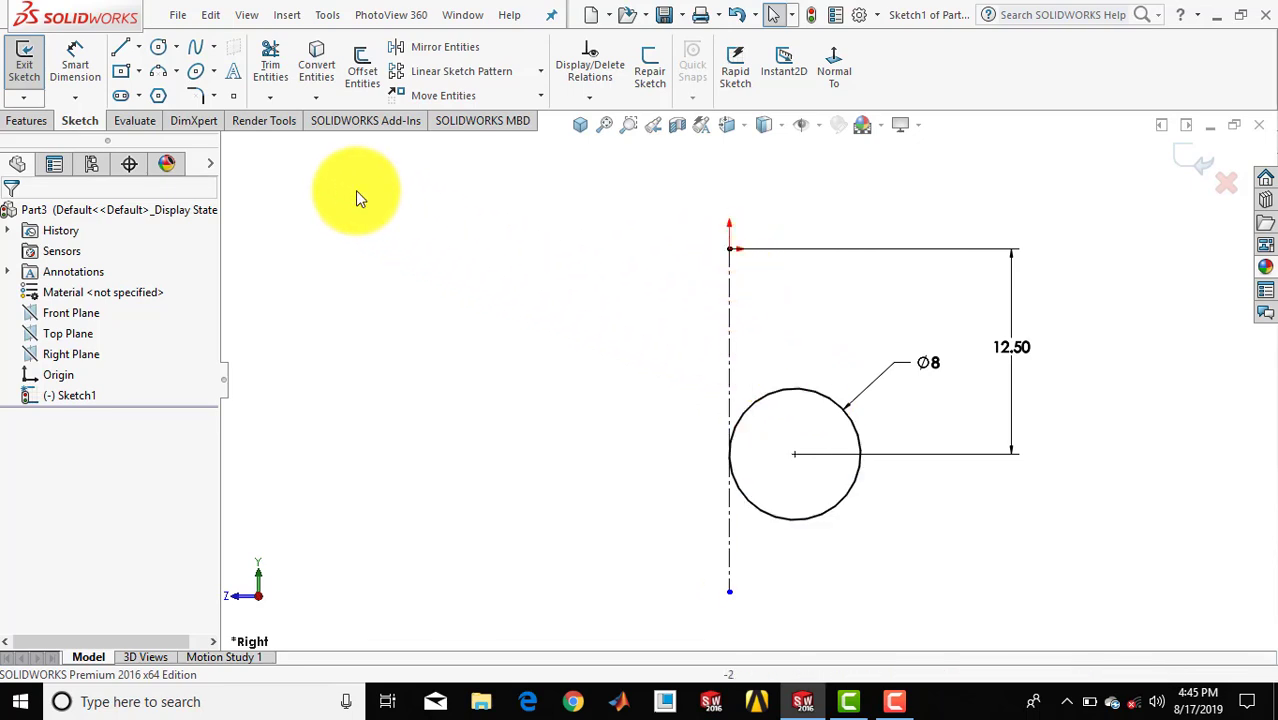
# - Draw a 3 Point Arc from the centerline's top end to the Ø8 circle
pyautogui.click(177, 73)
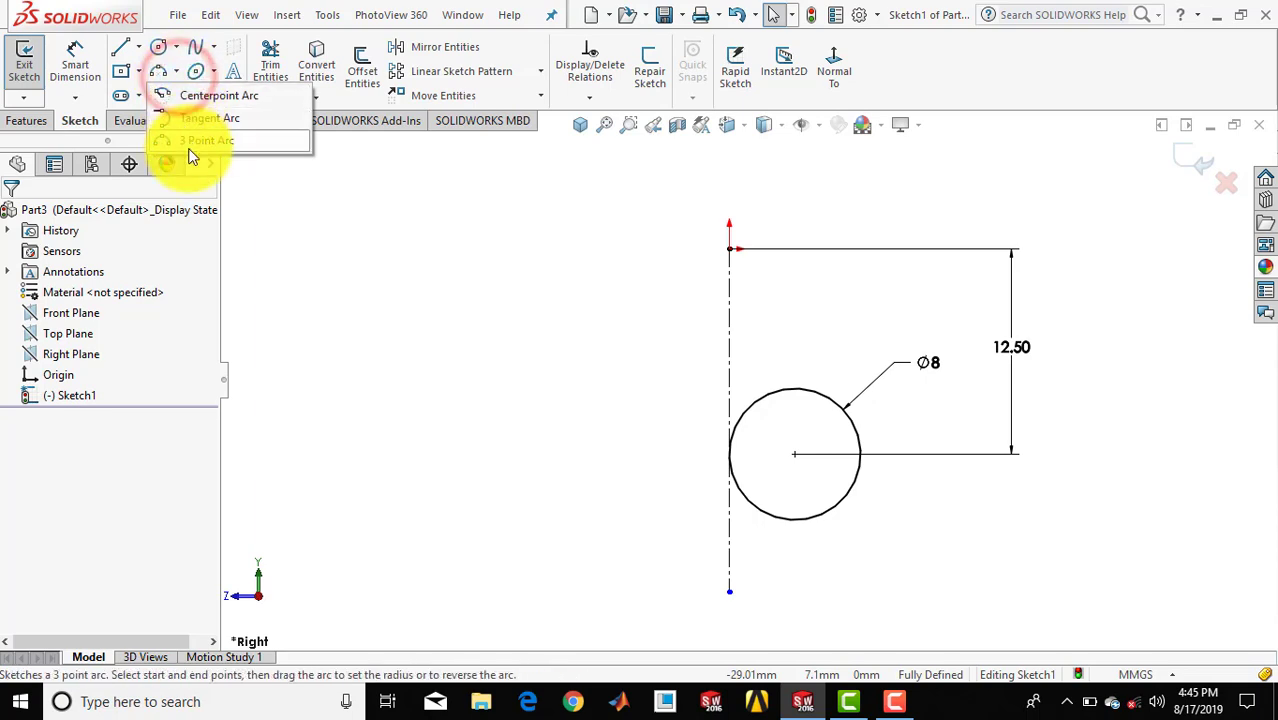
pyautogui.click(192, 145)
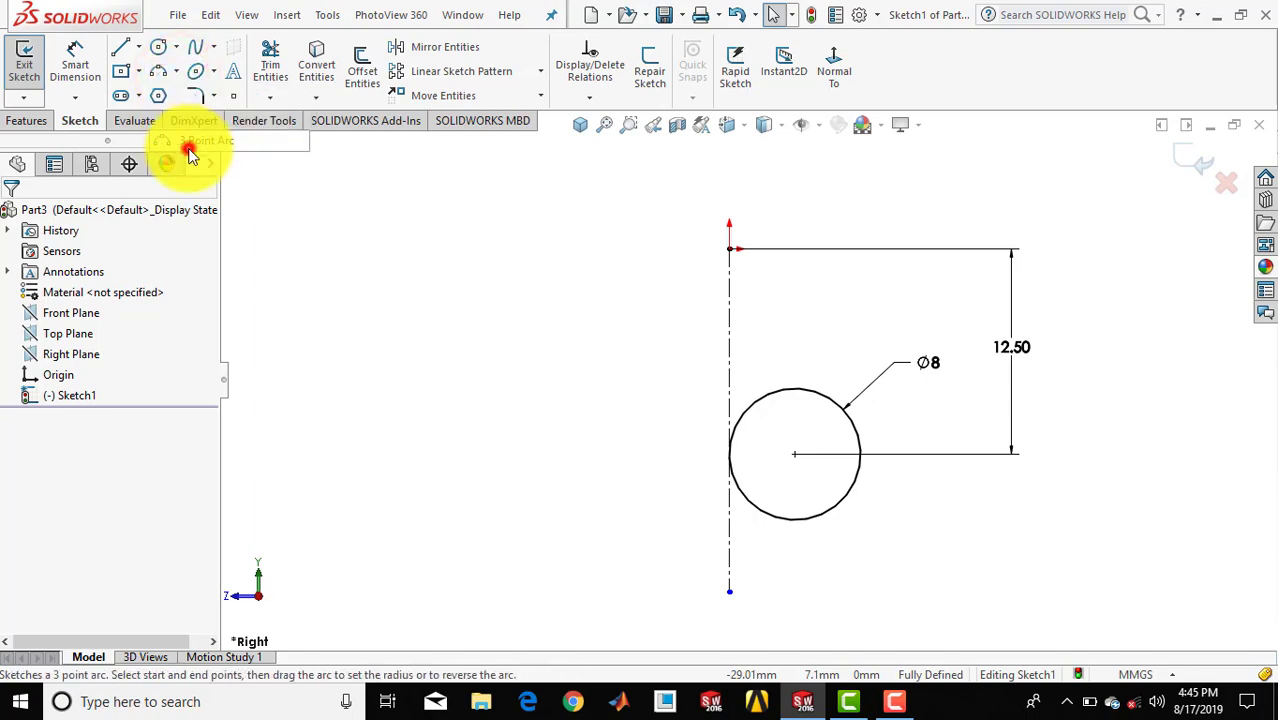
pyautogui.click(729, 248)
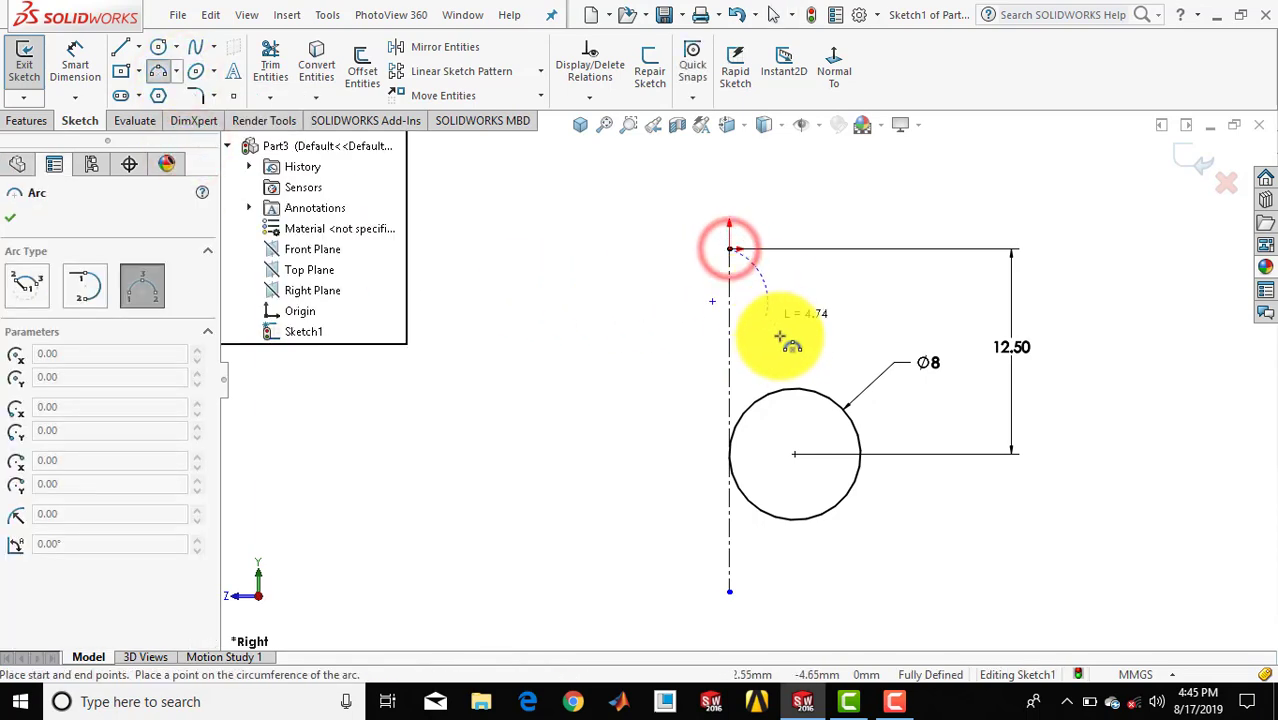
pyautogui.click(819, 391)
pyautogui.click(778, 356)
pyautogui.press('Escape')
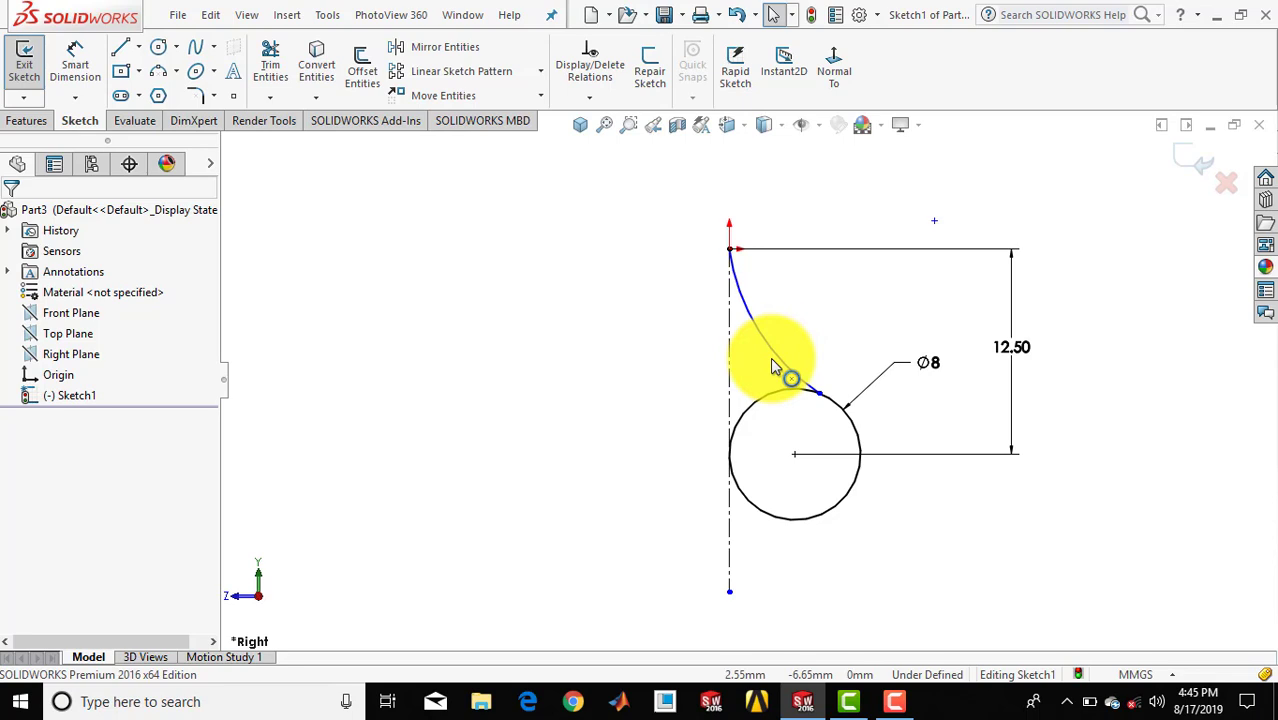
# - Make the upper arc tangent to both the Ø8 circle and the centreline
pyautogui.click(773, 353)
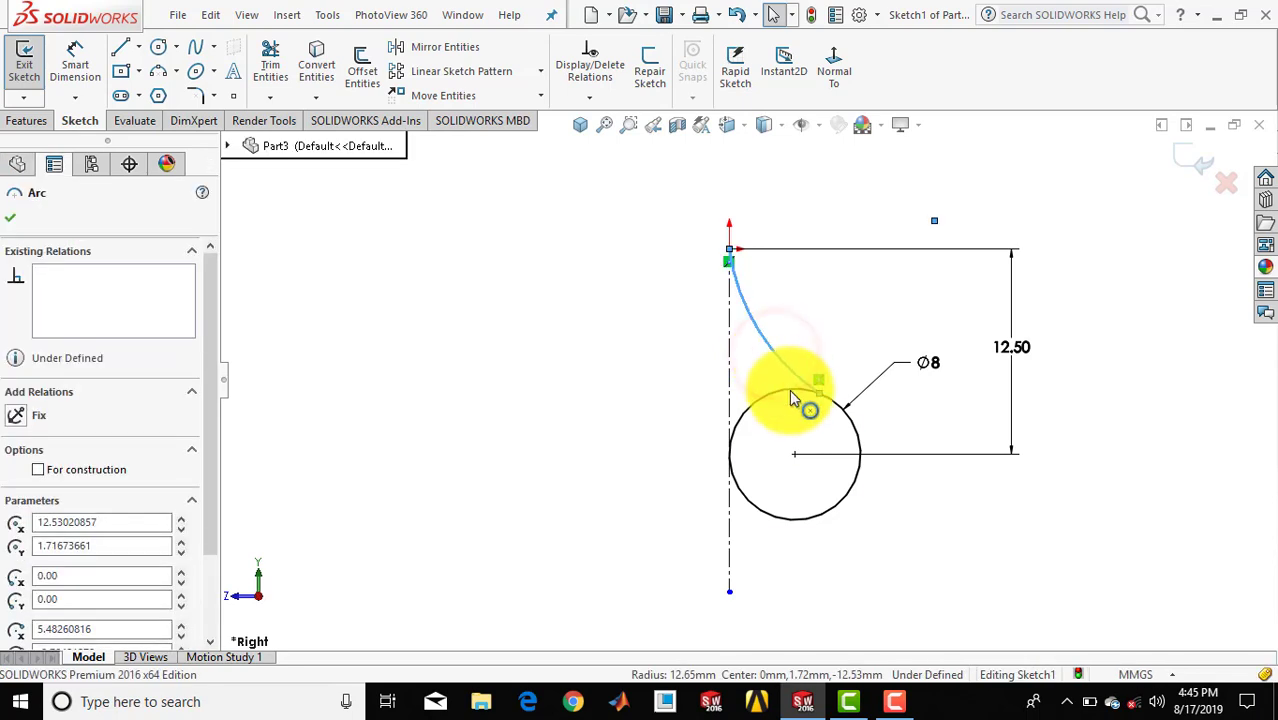
pyautogui.keyDown('ctrl'); pyautogui.click(790, 397); pyautogui.keyUp('ctrl')
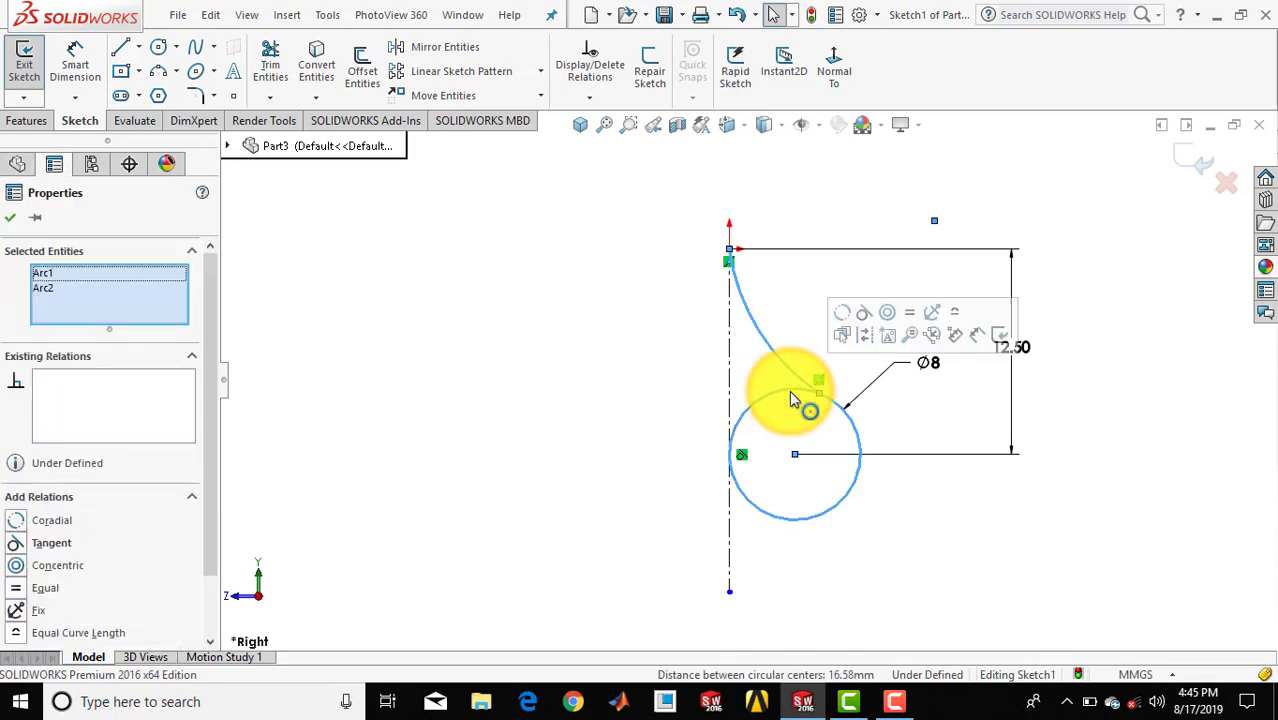
pyautogui.click(863, 313)
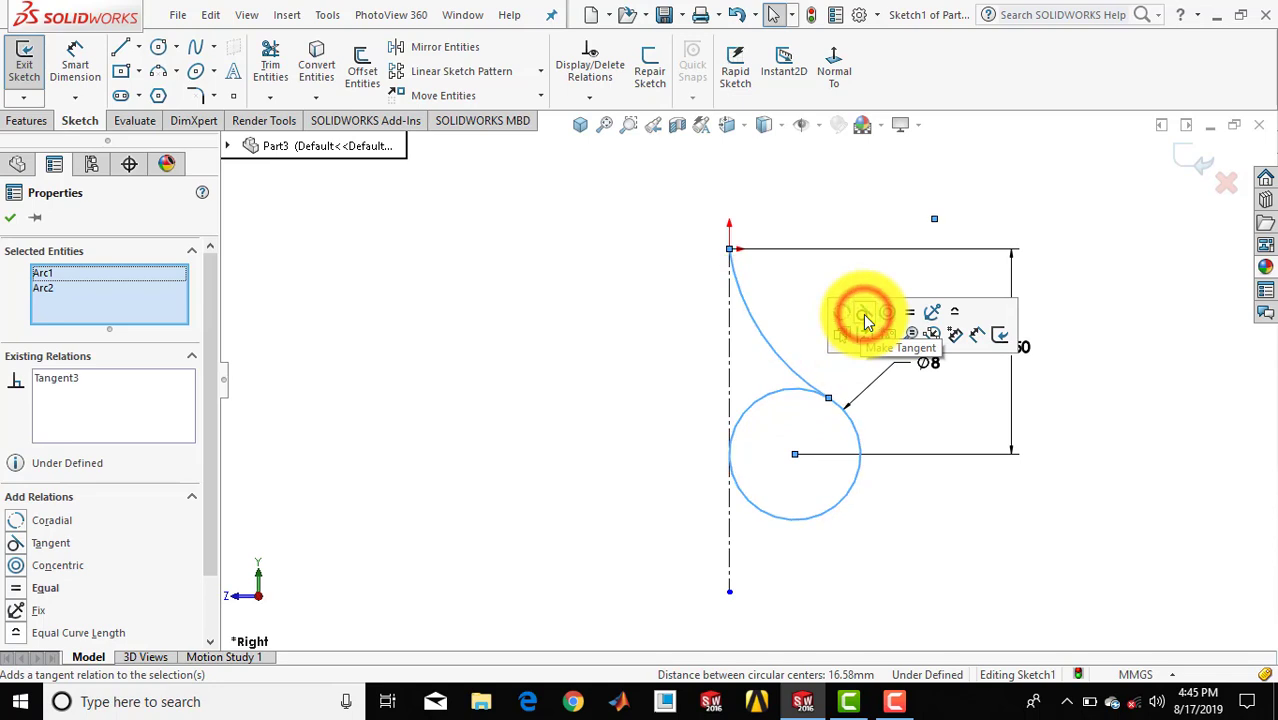
pyautogui.click(781, 277)
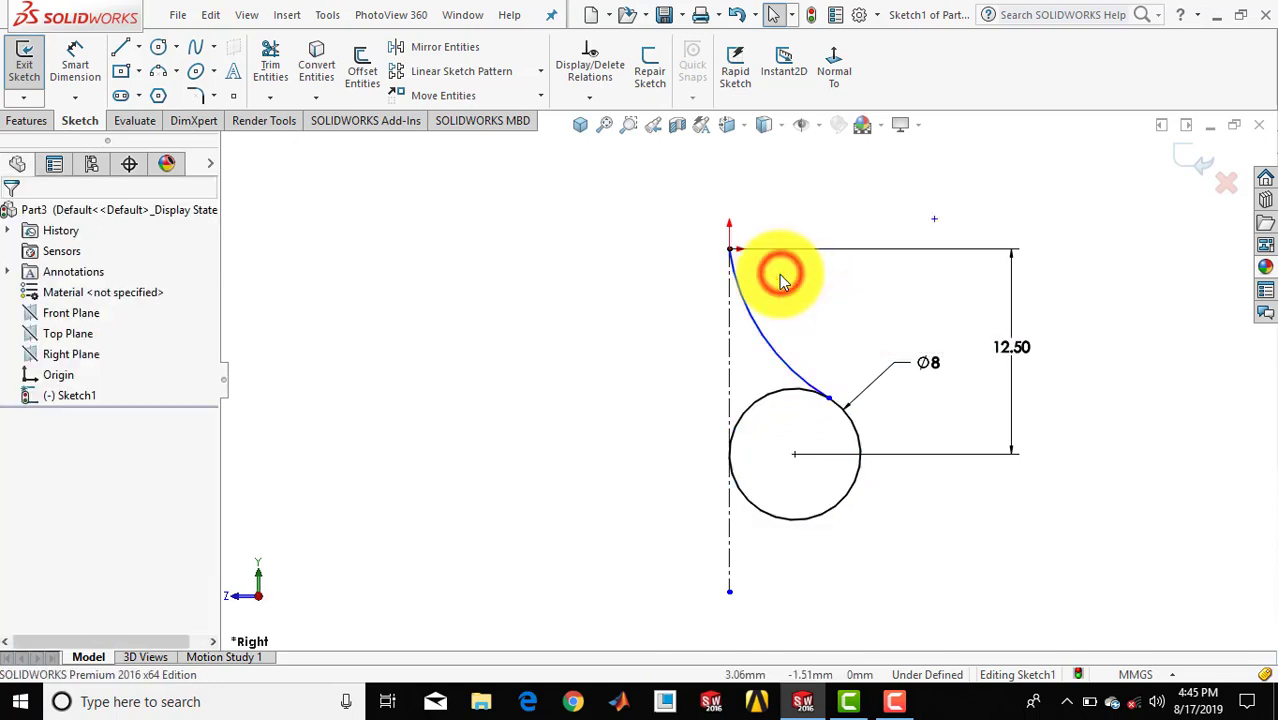
pyautogui.click(770, 355)
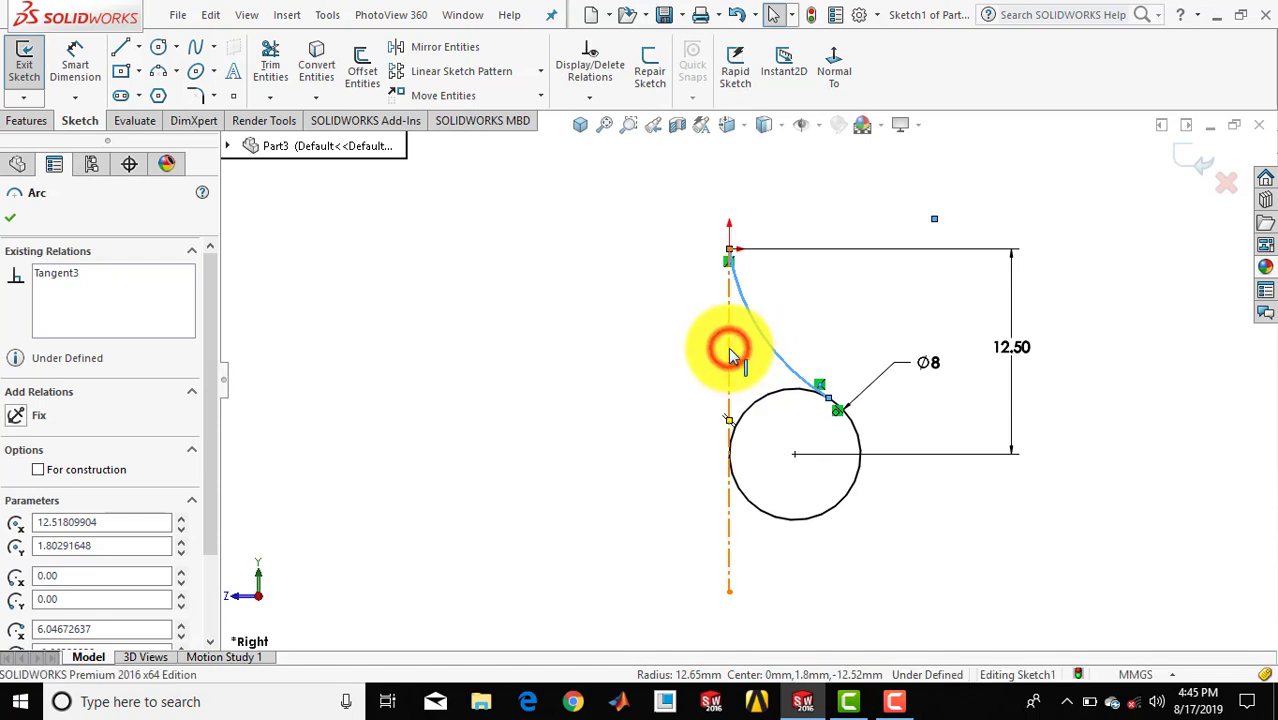
pyautogui.keyDown('ctrl'); pyautogui.click(731, 352); pyautogui.keyUp('ctrl')
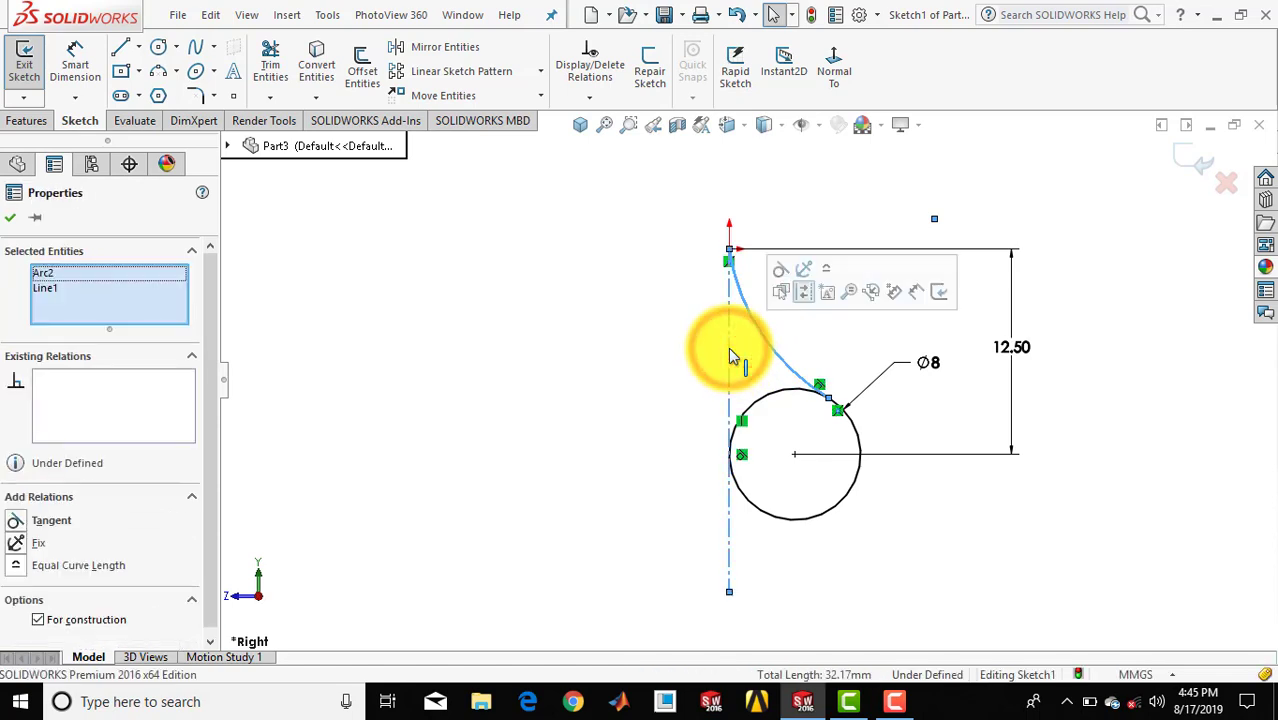
pyautogui.click(783, 264)
pyautogui.click(660, 260)
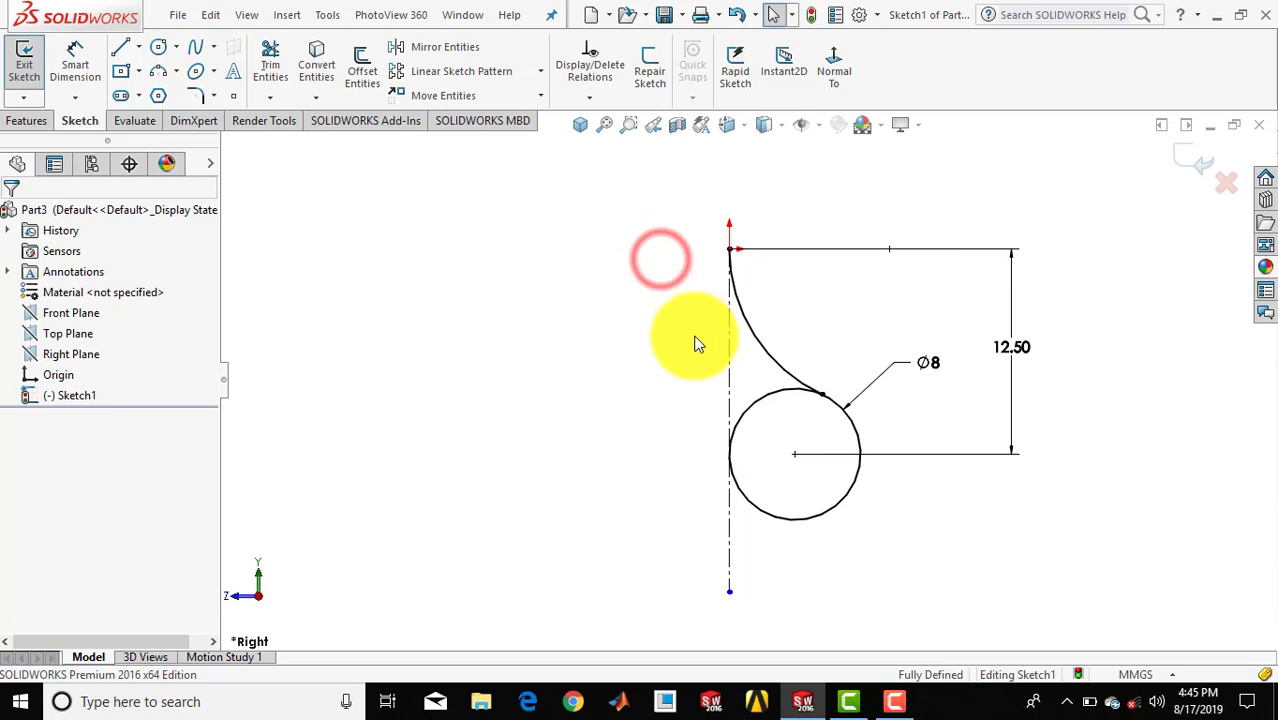
pyautogui.hotkey('ctrl', 'Up')
pyautogui.hotkey('ctrl', 'Left')
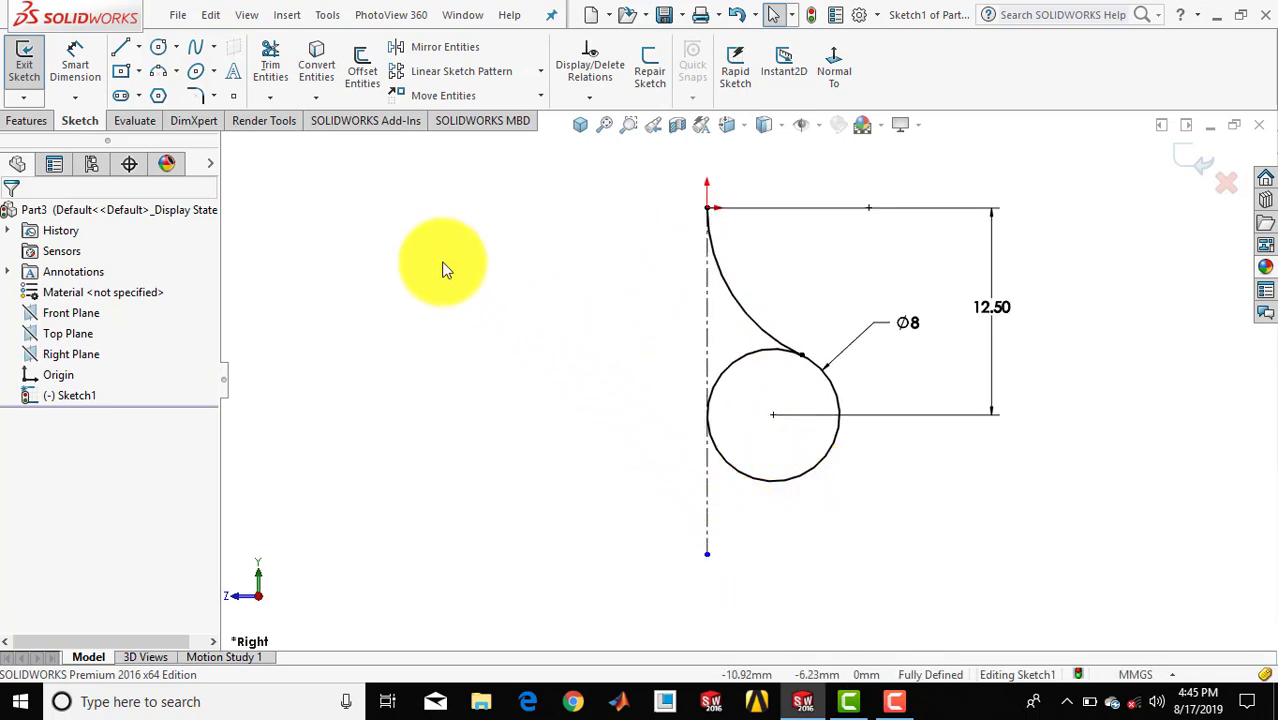
pyautogui.click(158, 71)
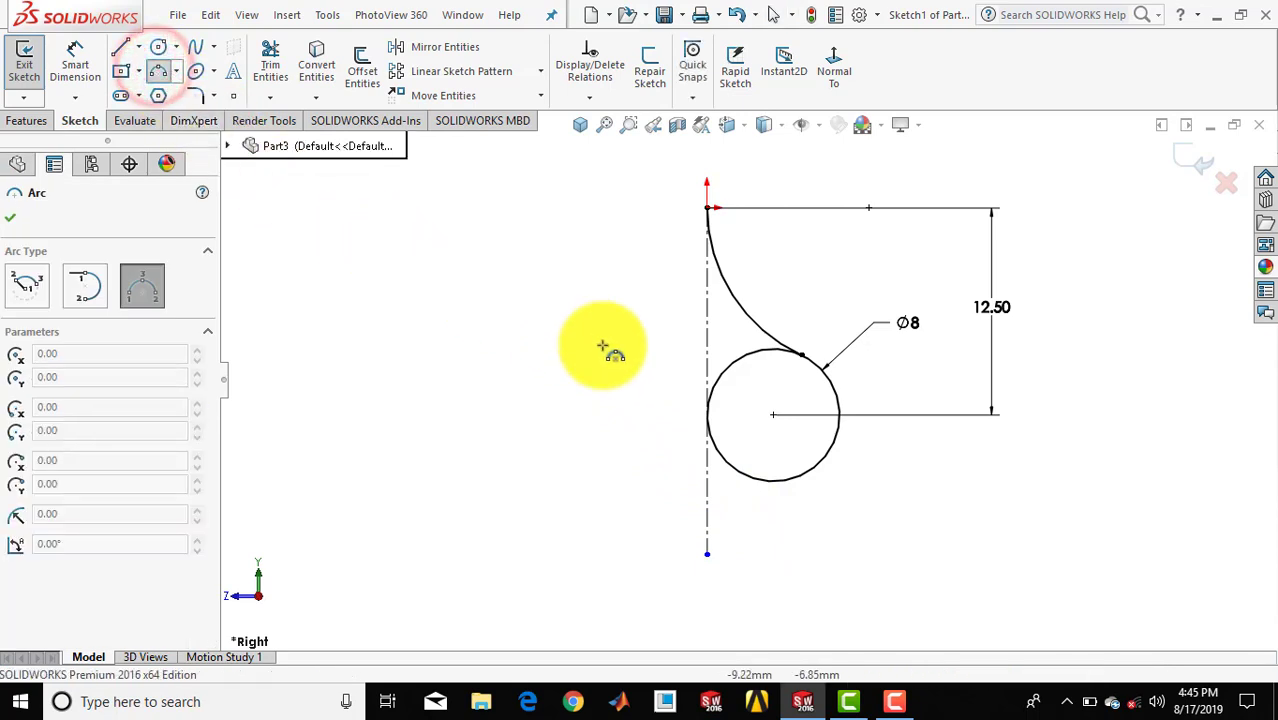
# - Draw a 3 Point Arc from the circle's bottom down to the centreline
pyautogui.click(791, 480)
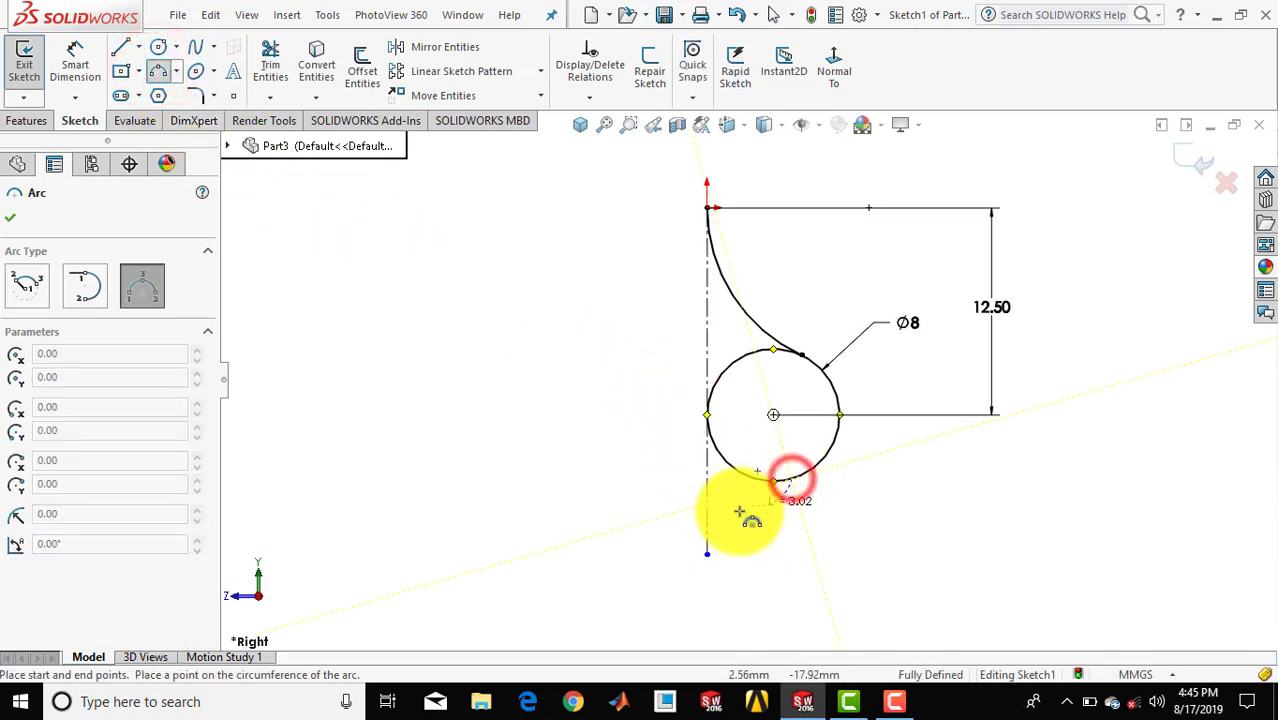
pyautogui.click(706, 599)
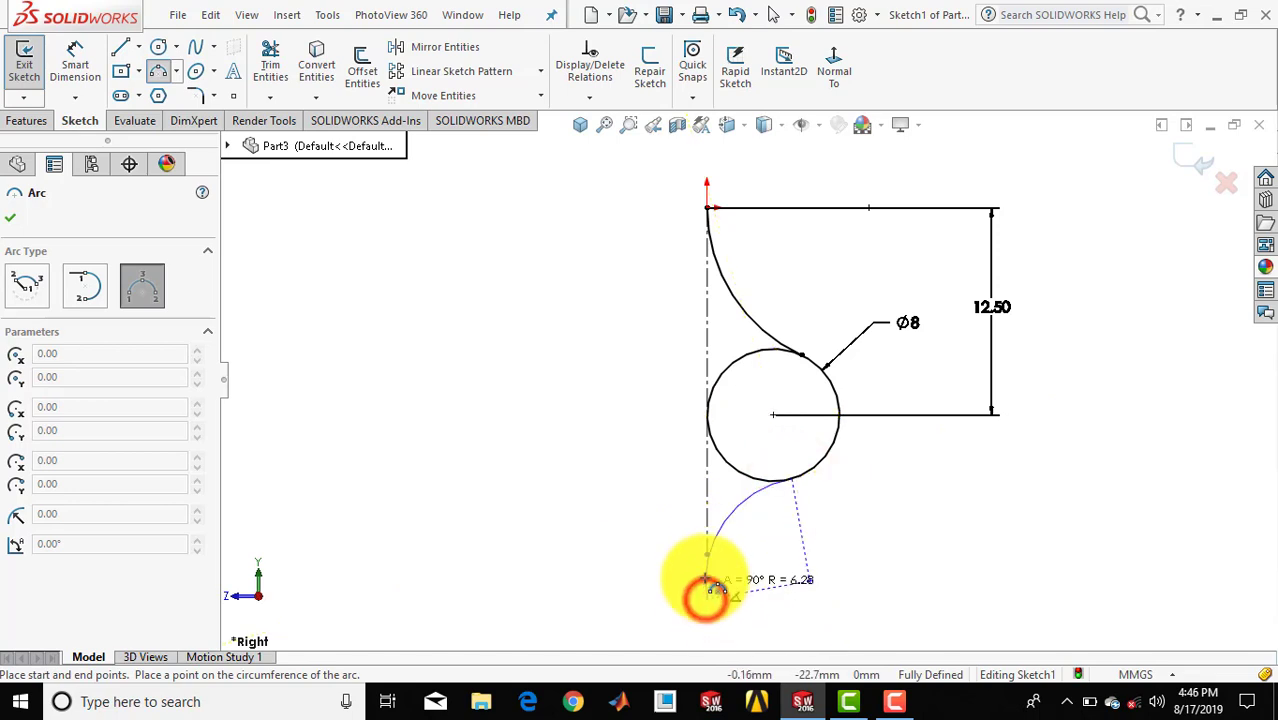
pyautogui.click(728, 524)
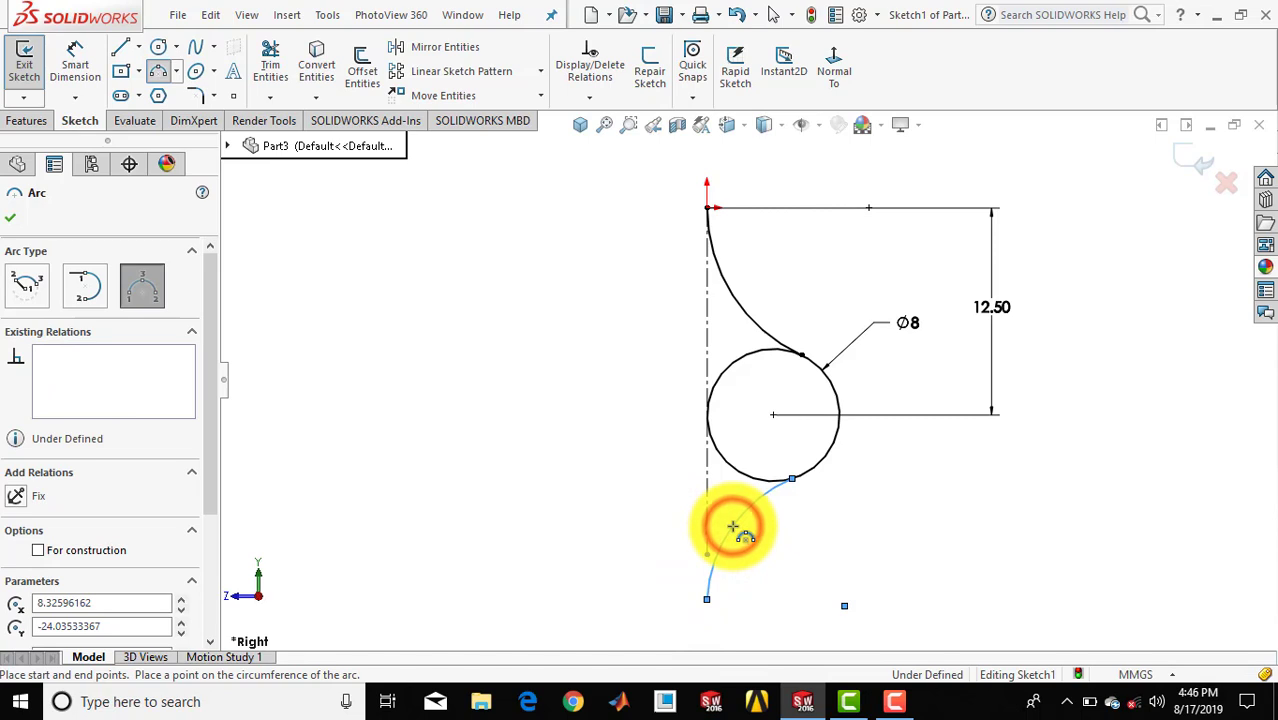
pyautogui.press('Escape')
# - Make the lower arc tangent to the circle and the centreline, then adjust its end point
pyautogui.click(747, 510)
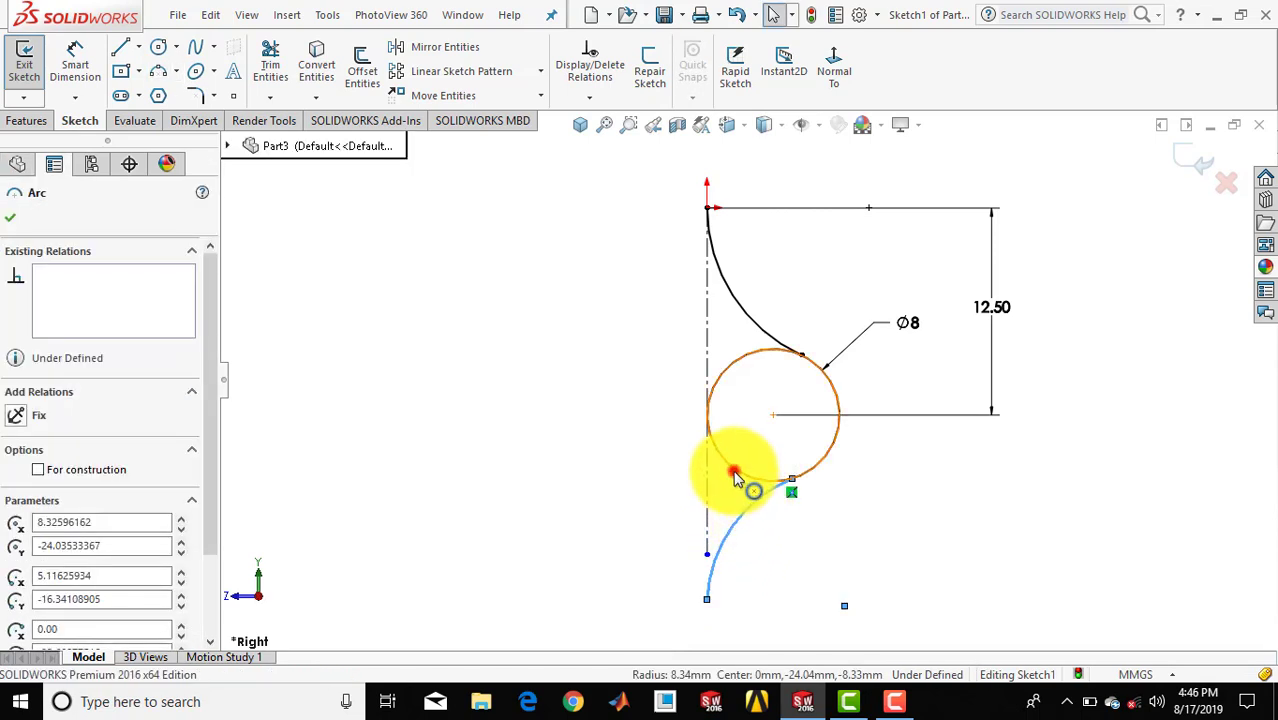
pyautogui.keyDown('ctrl'); pyautogui.click(735, 478); pyautogui.keyUp('ctrl')
pyautogui.click(812, 394)
pyautogui.click(859, 509)
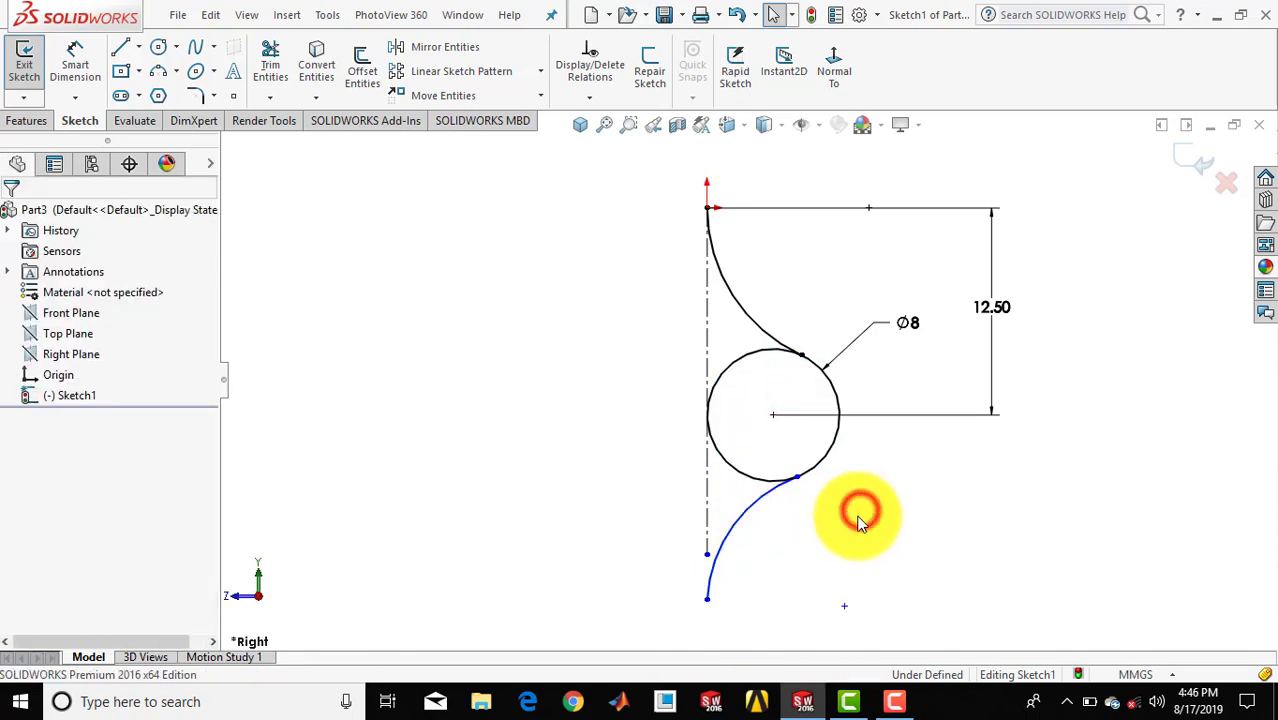
pyautogui.click(774, 493)
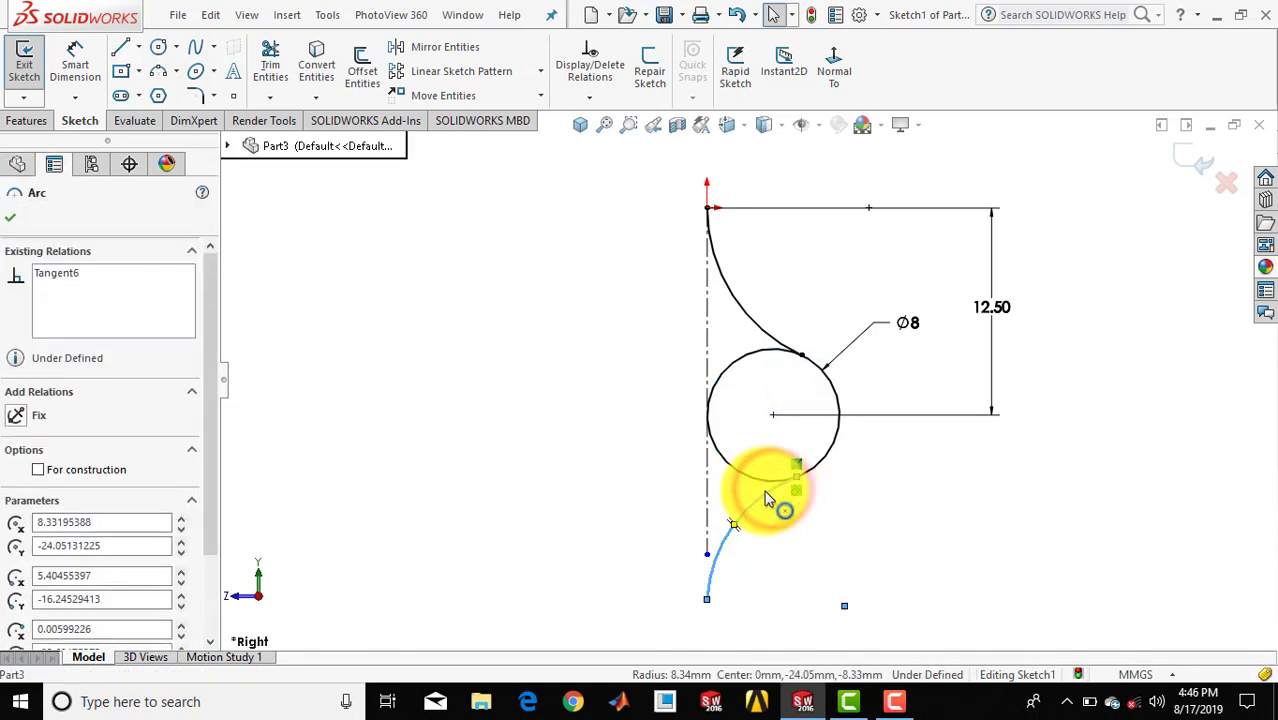
pyautogui.keyDown('ctrl'); pyautogui.click(708, 484); pyautogui.keyUp('ctrl')
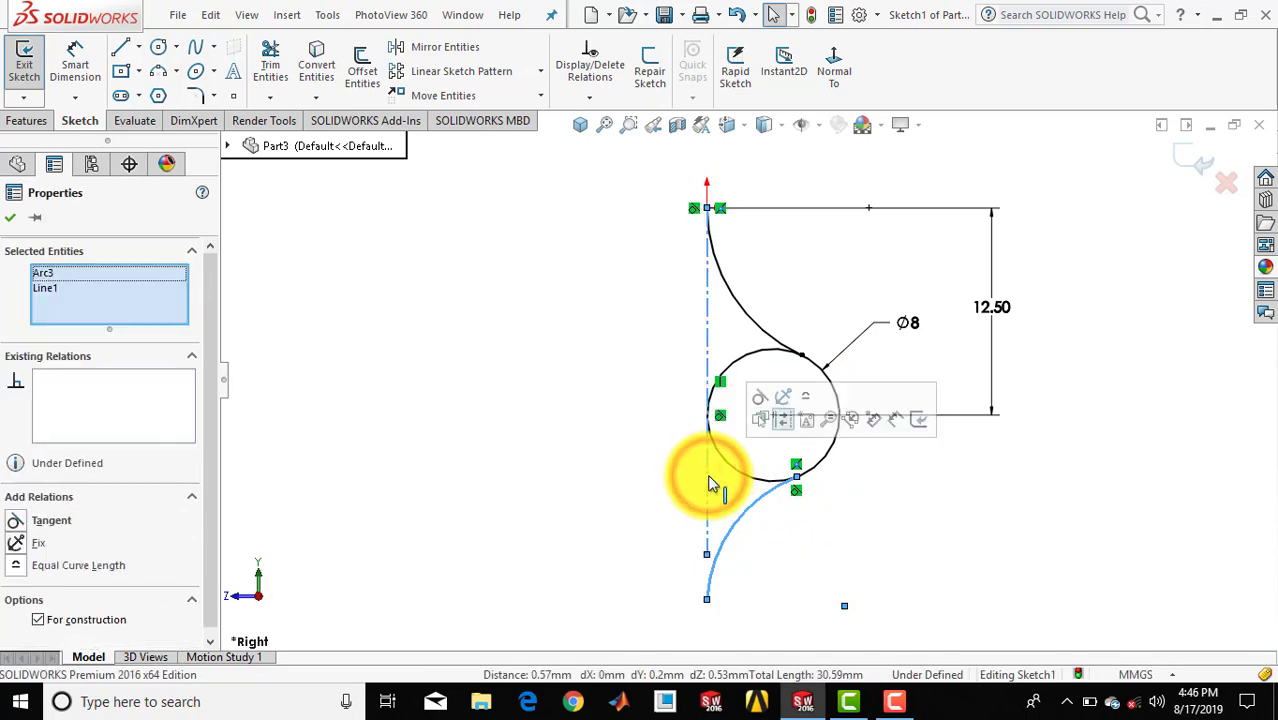
pyautogui.click(767, 399)
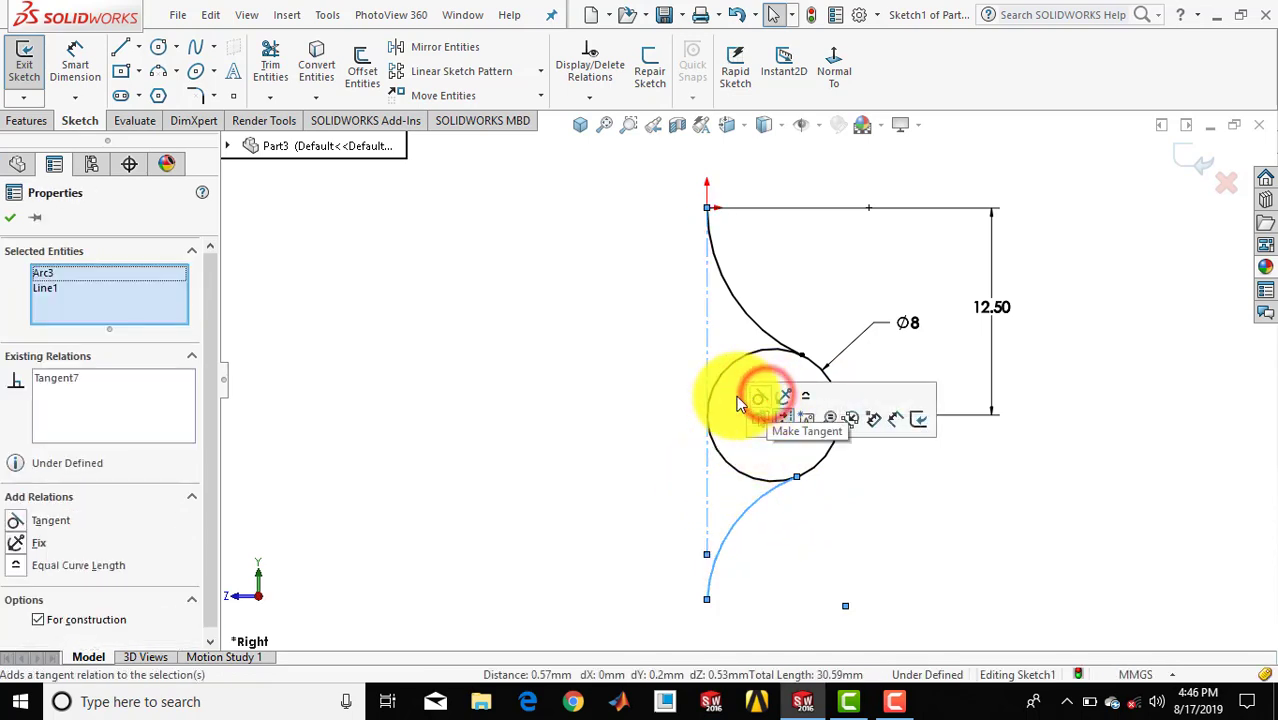
pyautogui.click(598, 392)
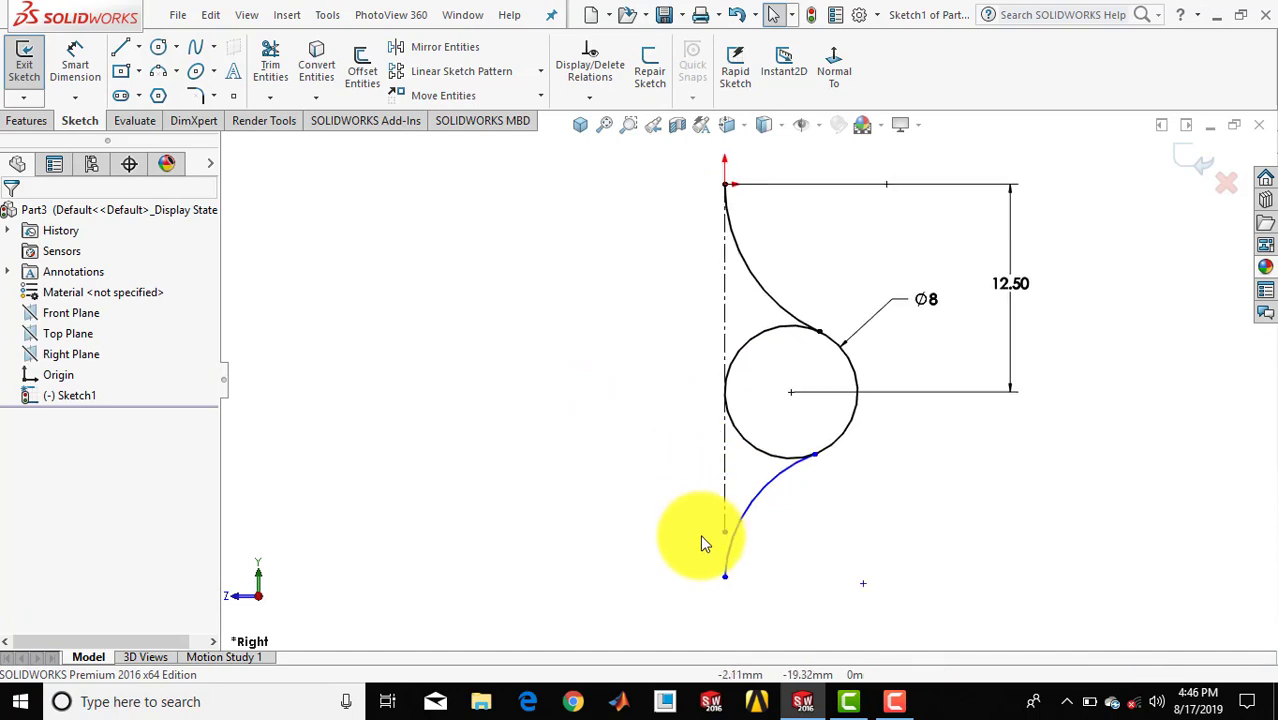
pyautogui.moveTo(729, 582); pyautogui.dragTo(725, 576)
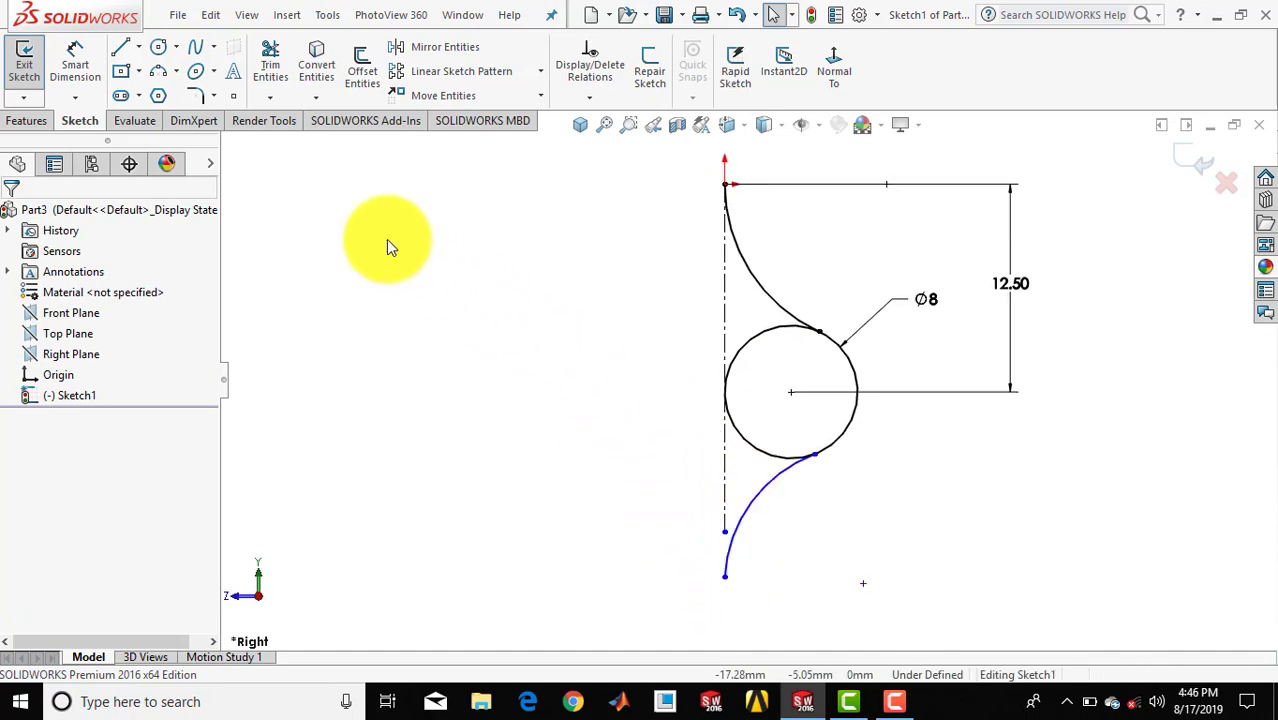
pyautogui.click(90, 70)
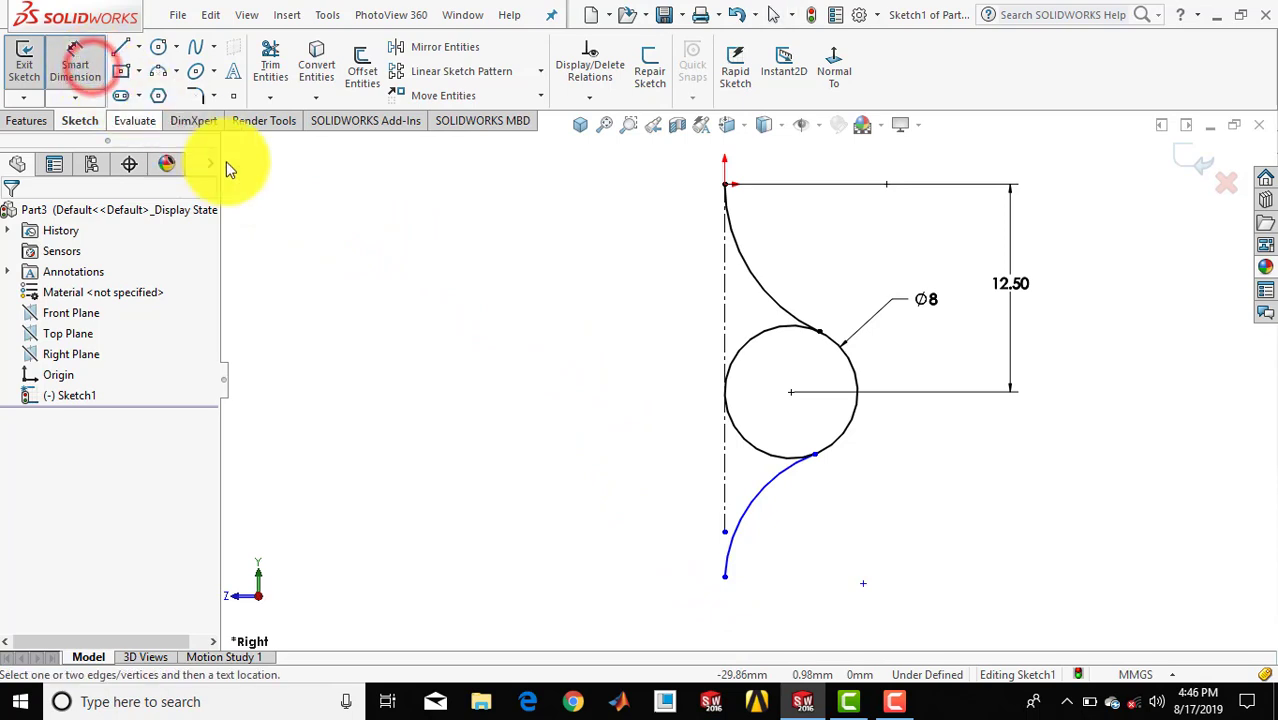
# - Dimension the sketch's overall height from top endpoint to lower arc's bottom as 25
pyautogui.click(727, 194)
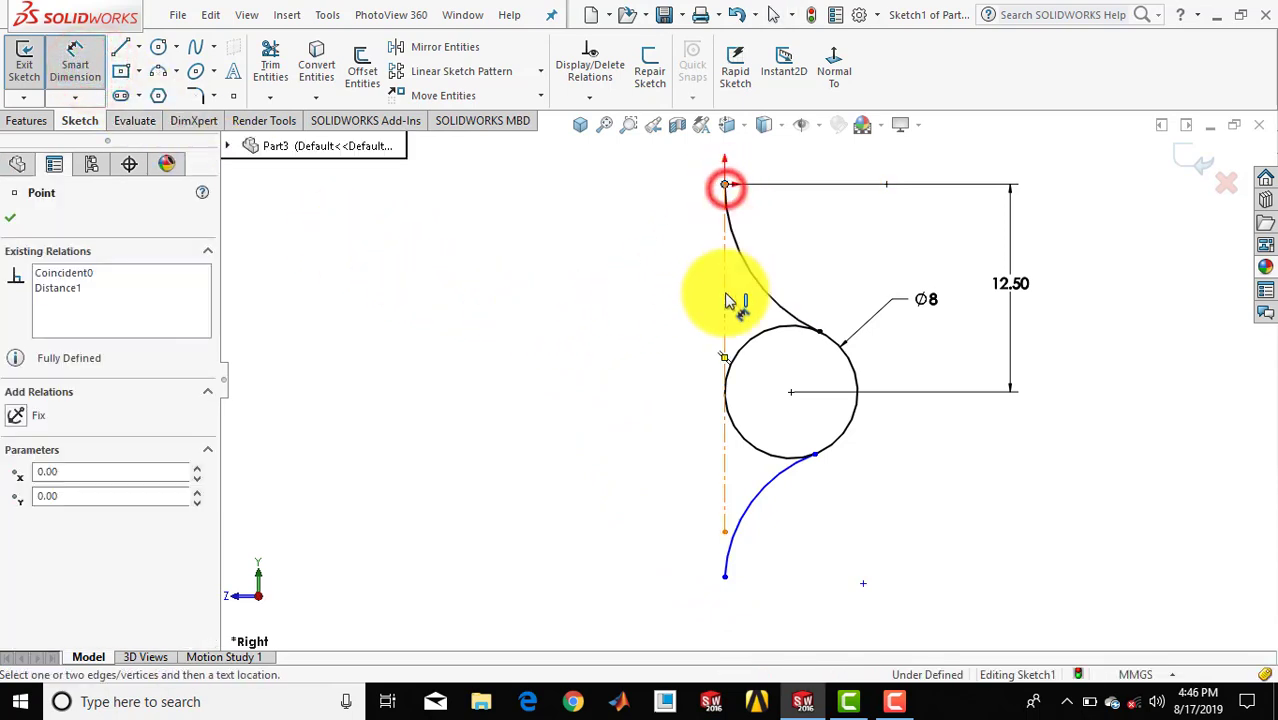
pyautogui.click(725, 578)
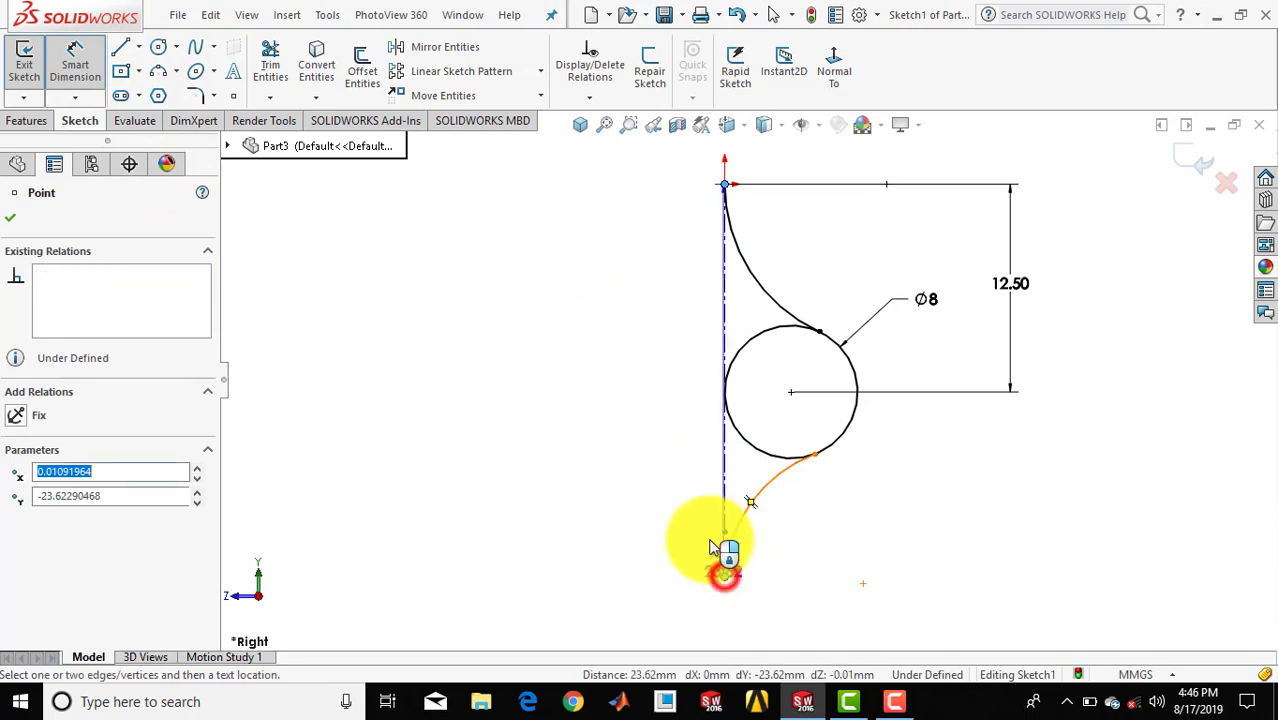
pyautogui.click(628, 362)
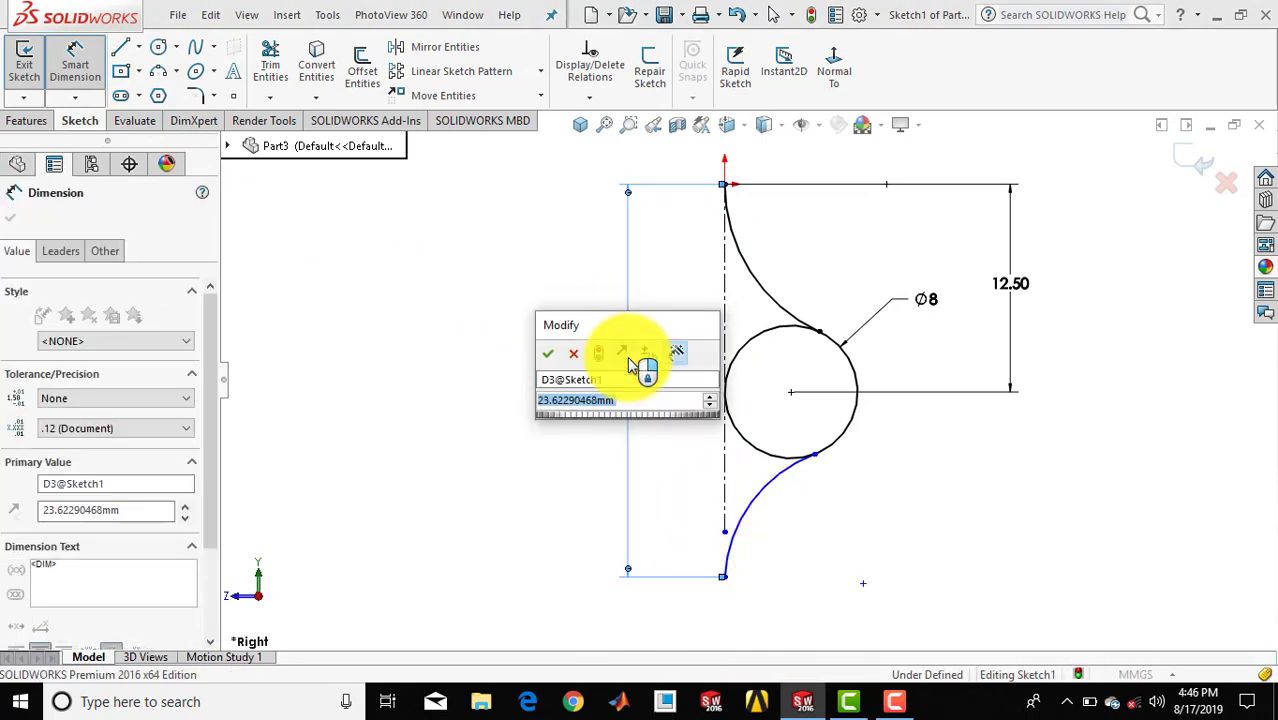
pyautogui.write('25')
pyautogui.press('Return')
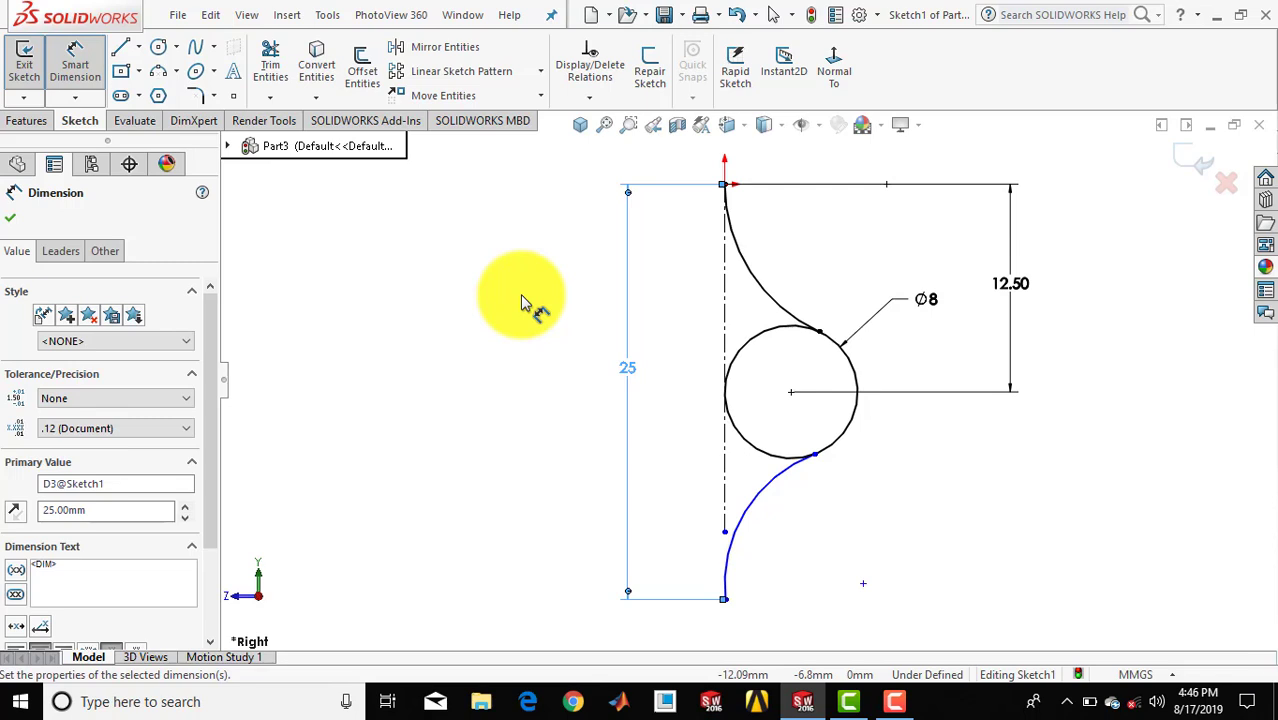
pyautogui.click(521, 298)
pyautogui.click(74, 74)
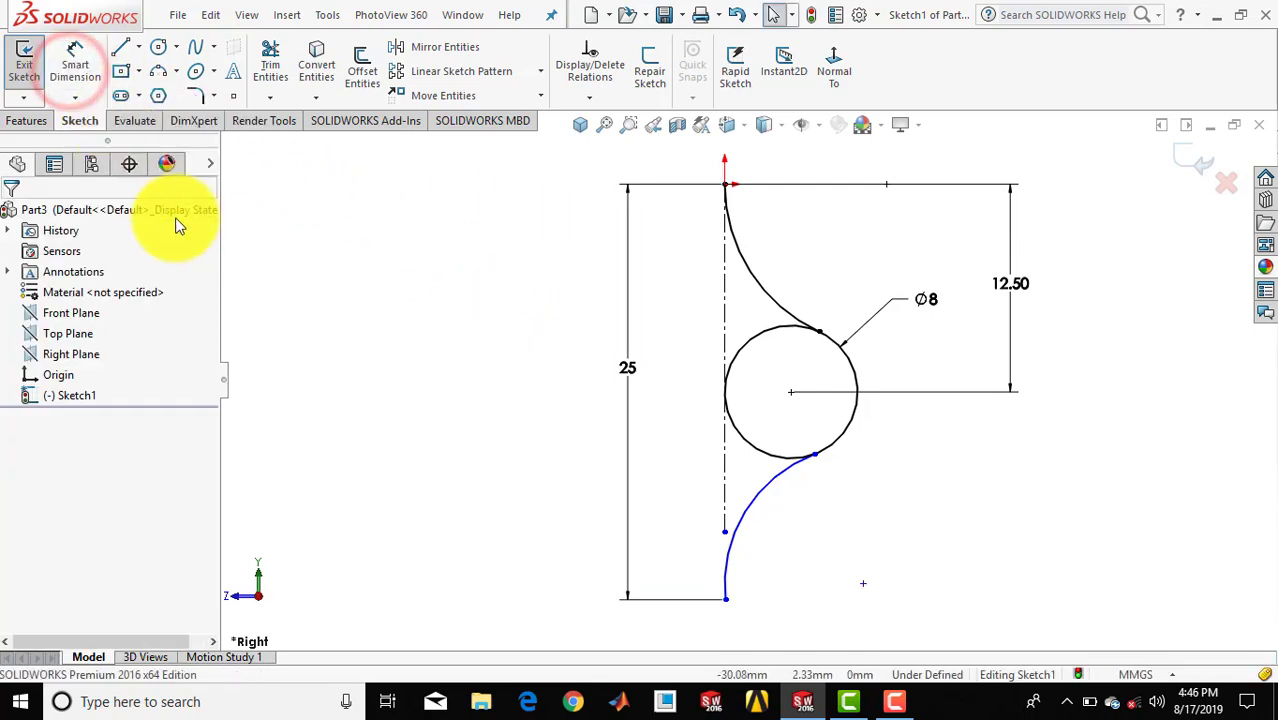
# - Make the lower arc's centre point horizontal with its bottom endpoint
pyautogui.click(863, 584)
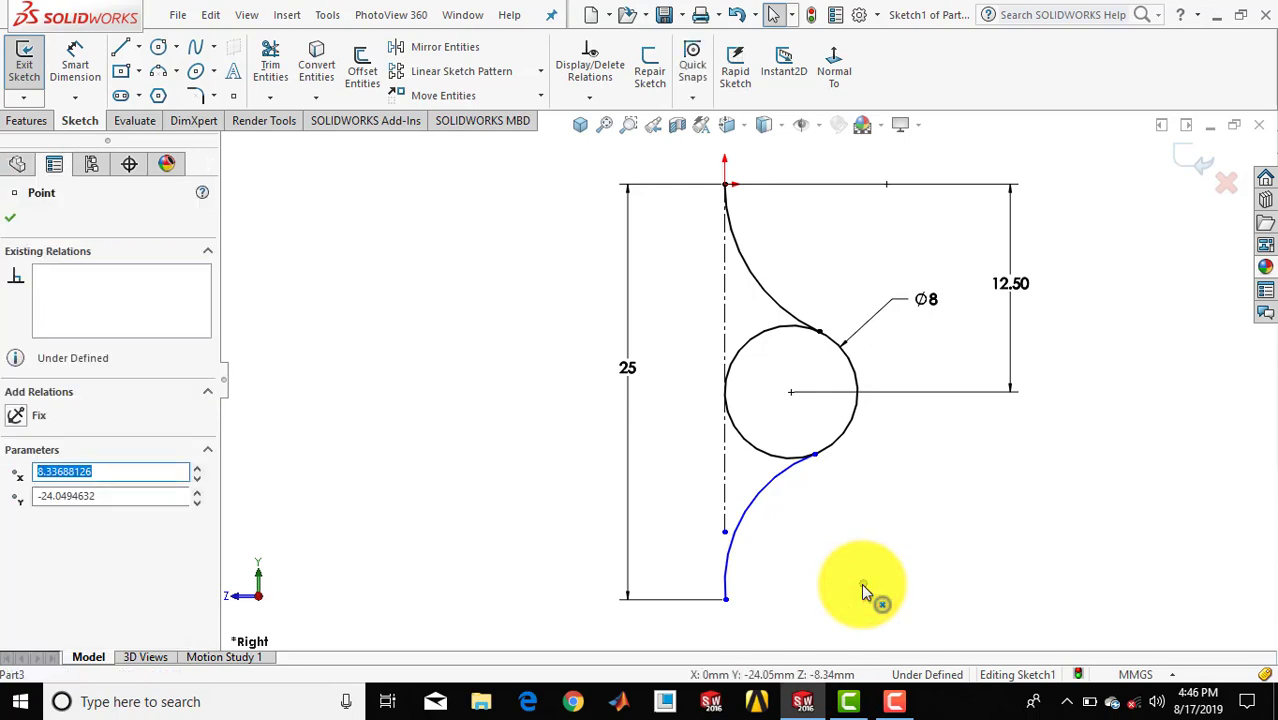
pyautogui.keyDown('ctrl'); pyautogui.click(727, 607); pyautogui.keyUp('ctrl')
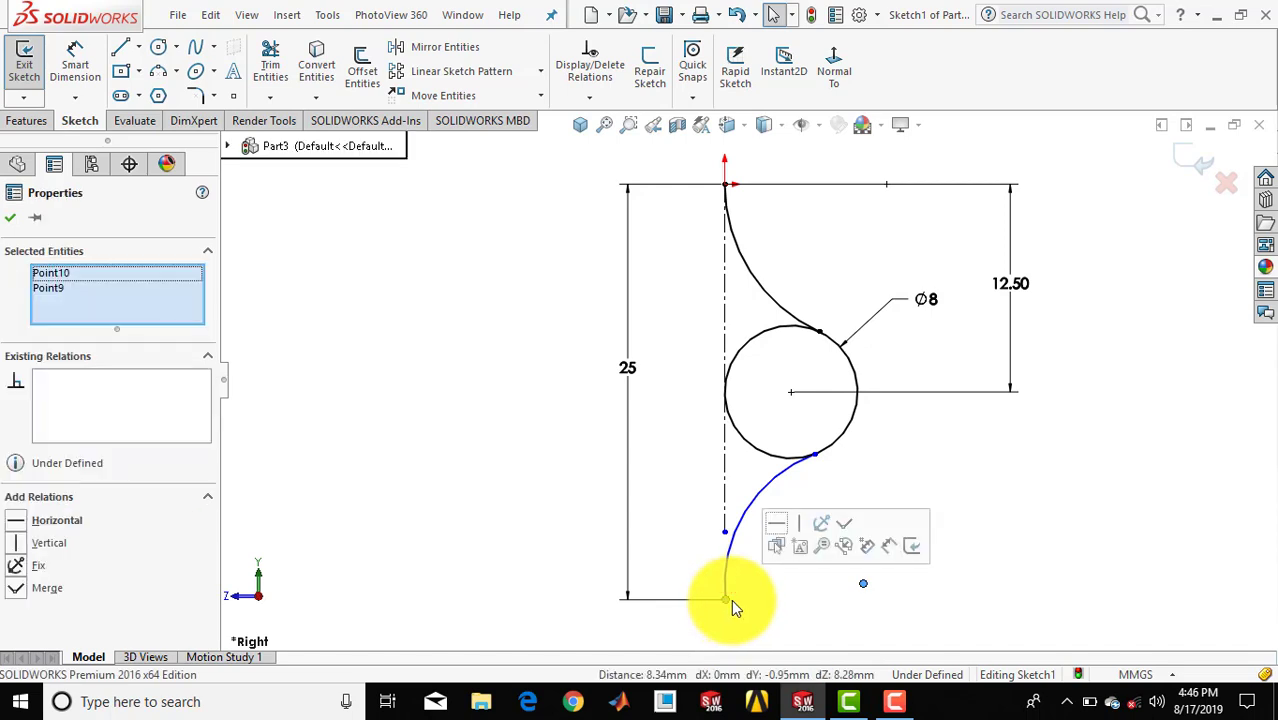
pyautogui.click(777, 519)
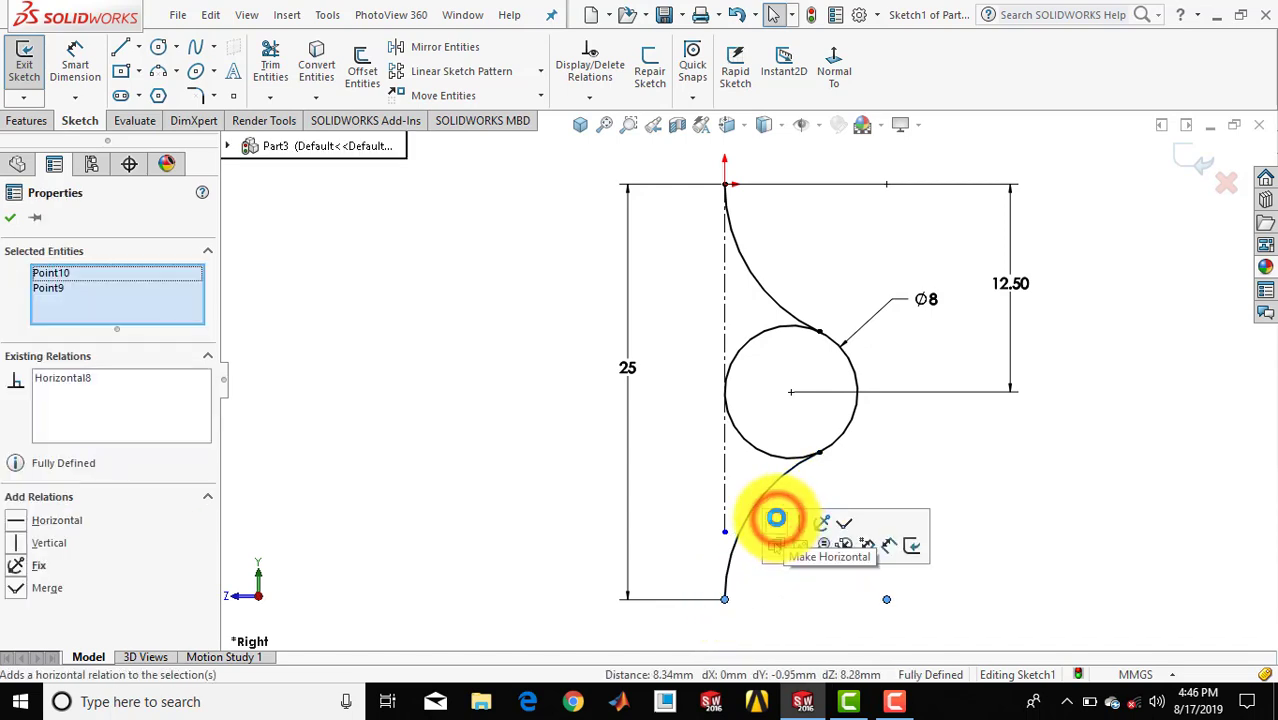
pyautogui.click(500, 416)
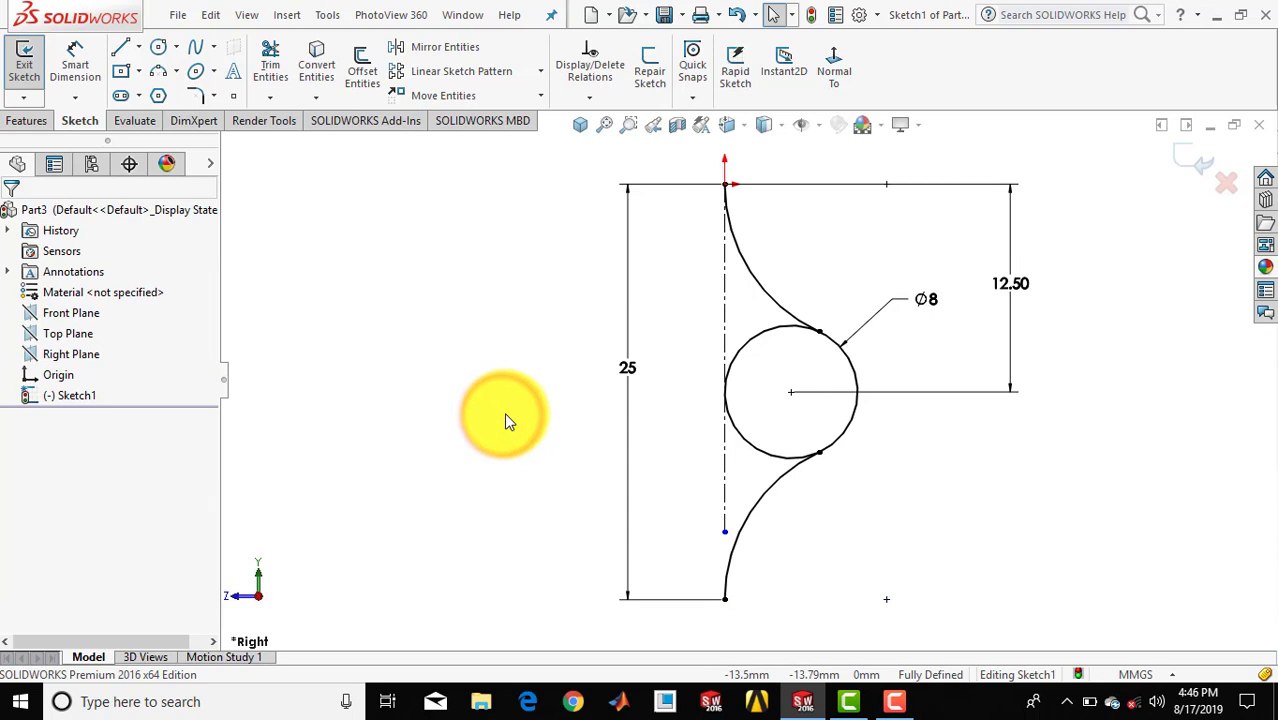
pyautogui.scroll(1, 785, 422)
pyautogui.scroll(-2, 802, 406)
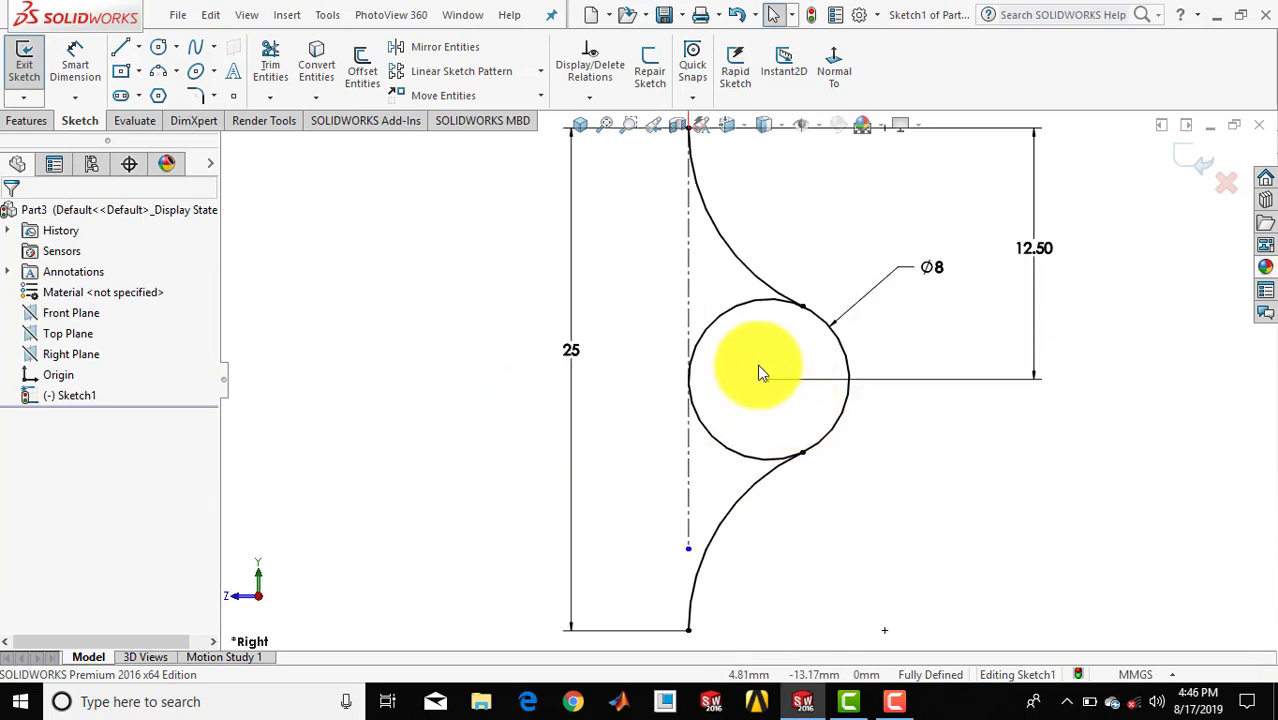
# - Power-trim away the circle's left arc, leaving one continuous S-shaped curve
pyautogui.click(271, 64)
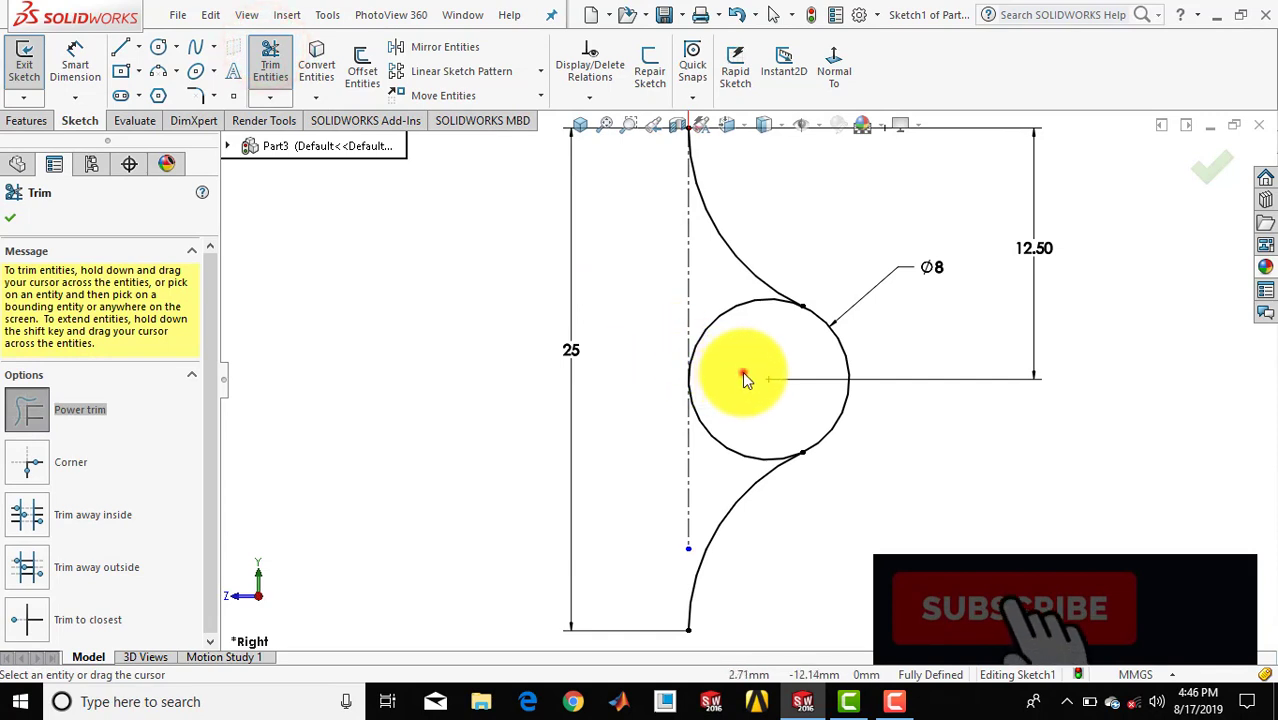
pyautogui.moveTo(743, 374); pyautogui.dragTo(711, 292)
pyautogui.click(720, 378)
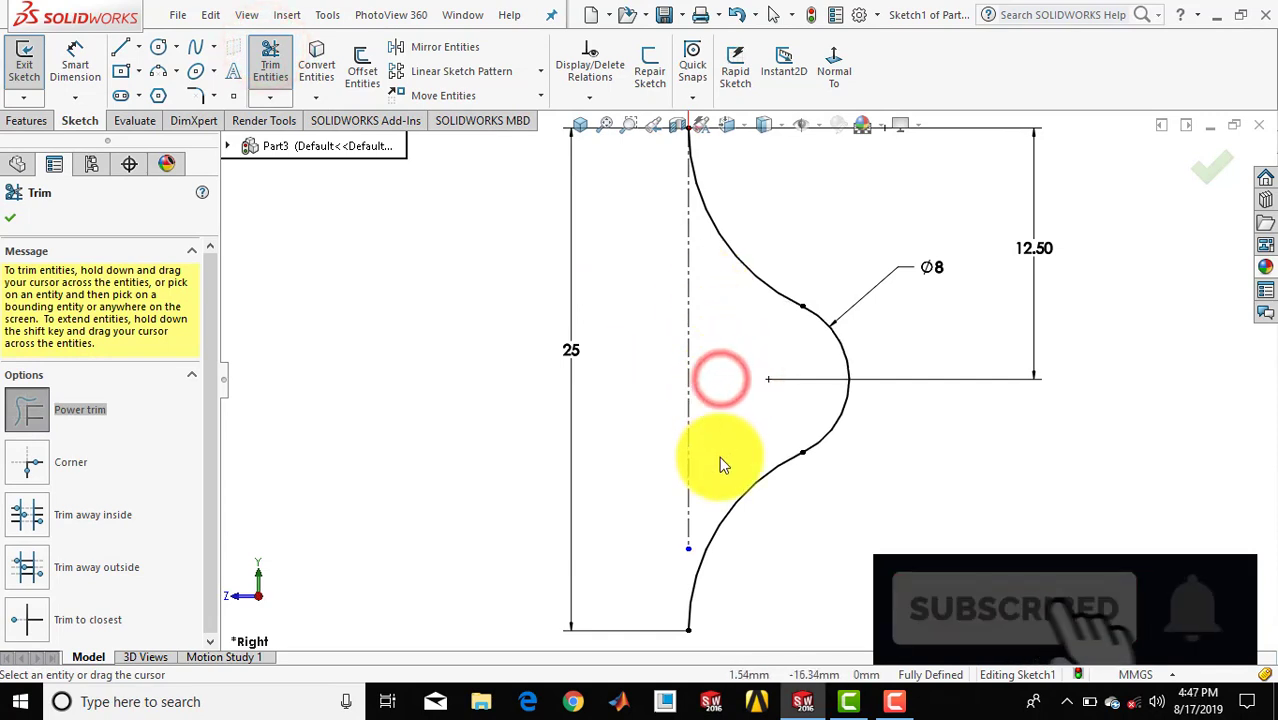
pyautogui.click(10, 217)
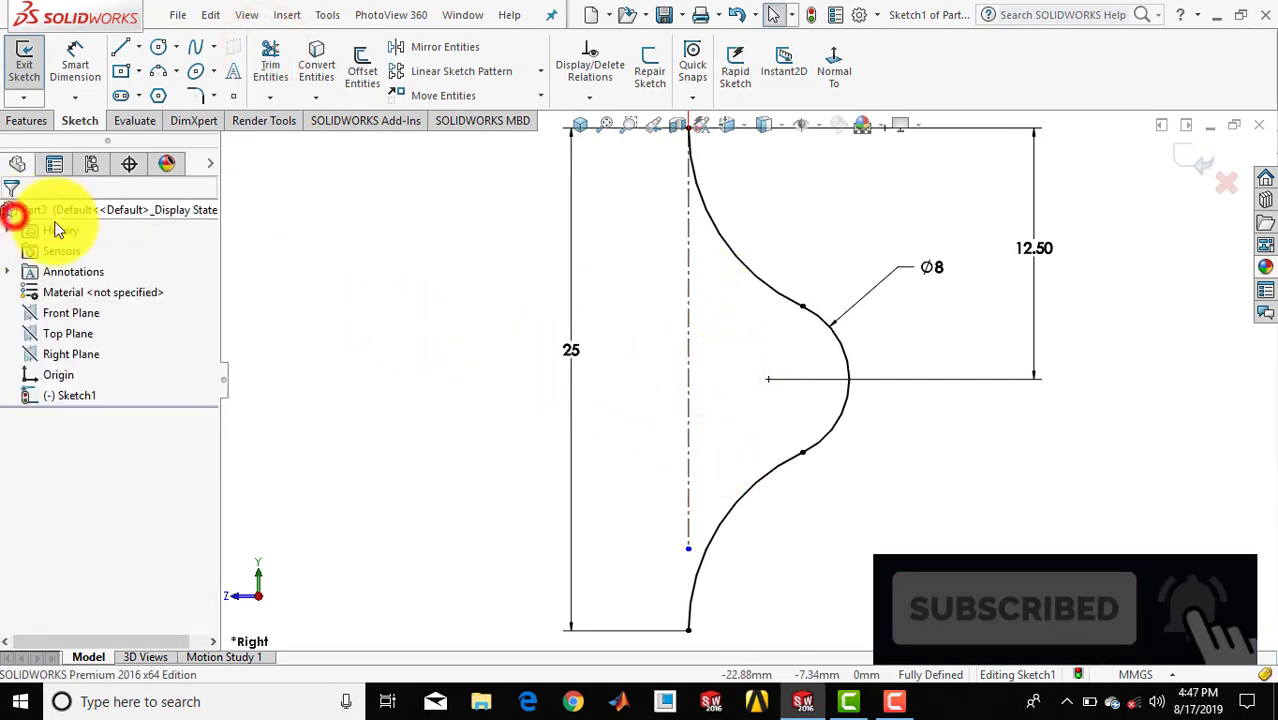
pyautogui.middleClick(402, 230)
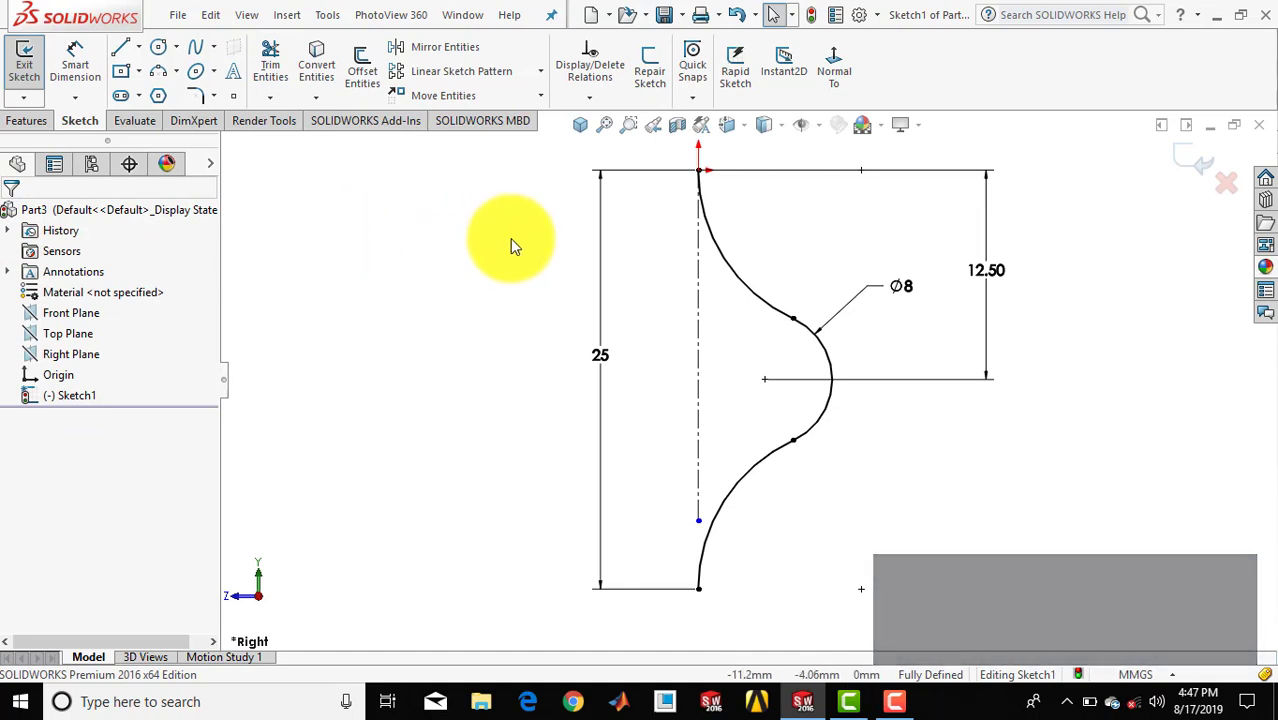
# - Exit Sketch1 and view the profile in isometric orientation
pyautogui.click(1184, 155)
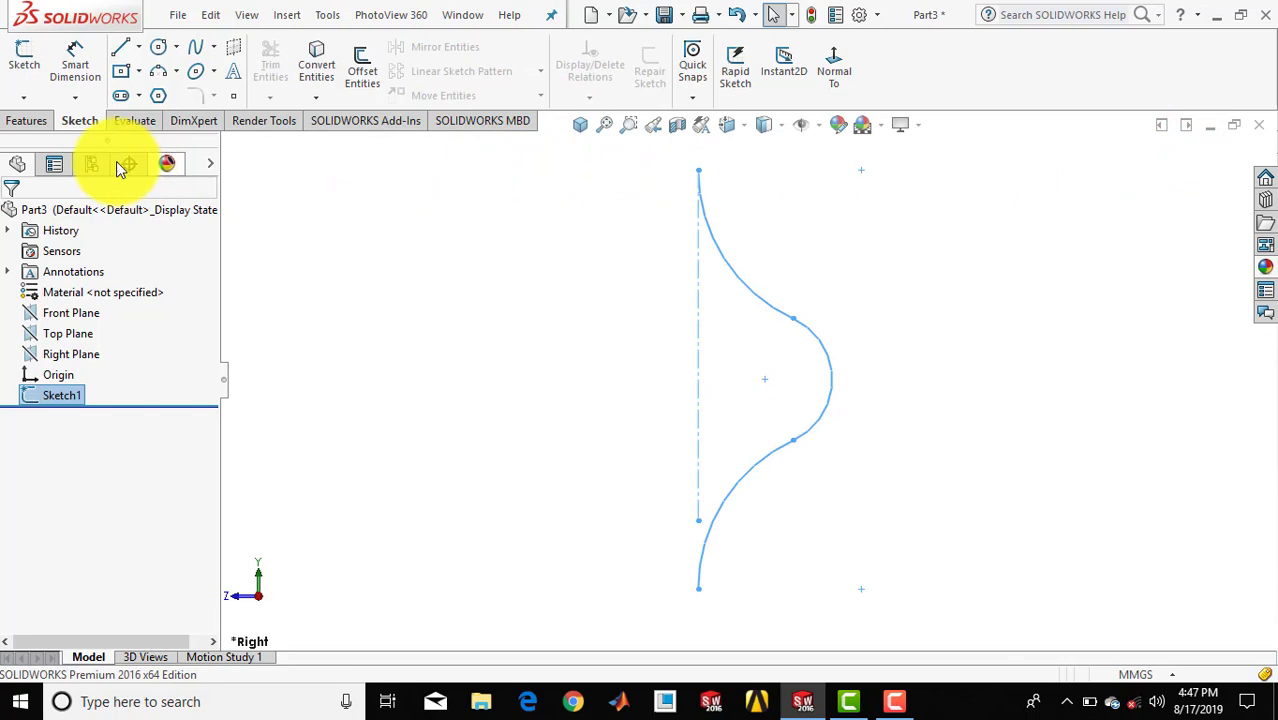
pyautogui.click(27, 121)
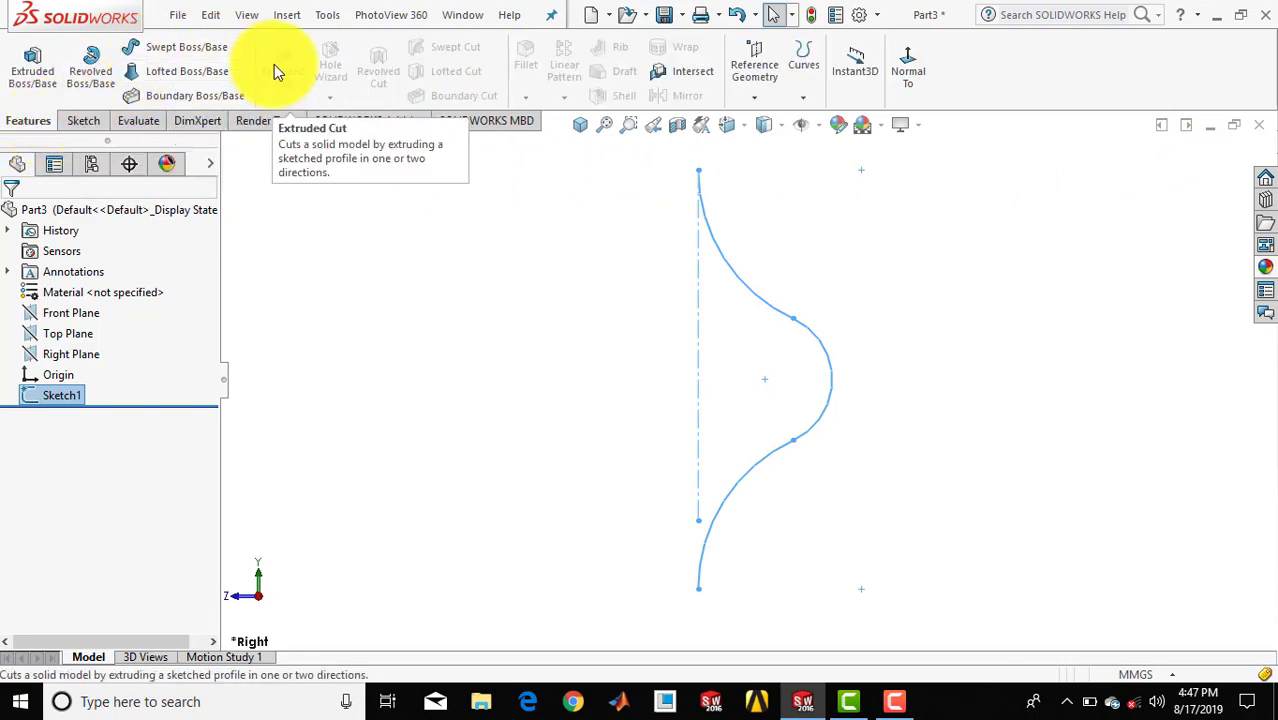
pyautogui.click(280, 185)
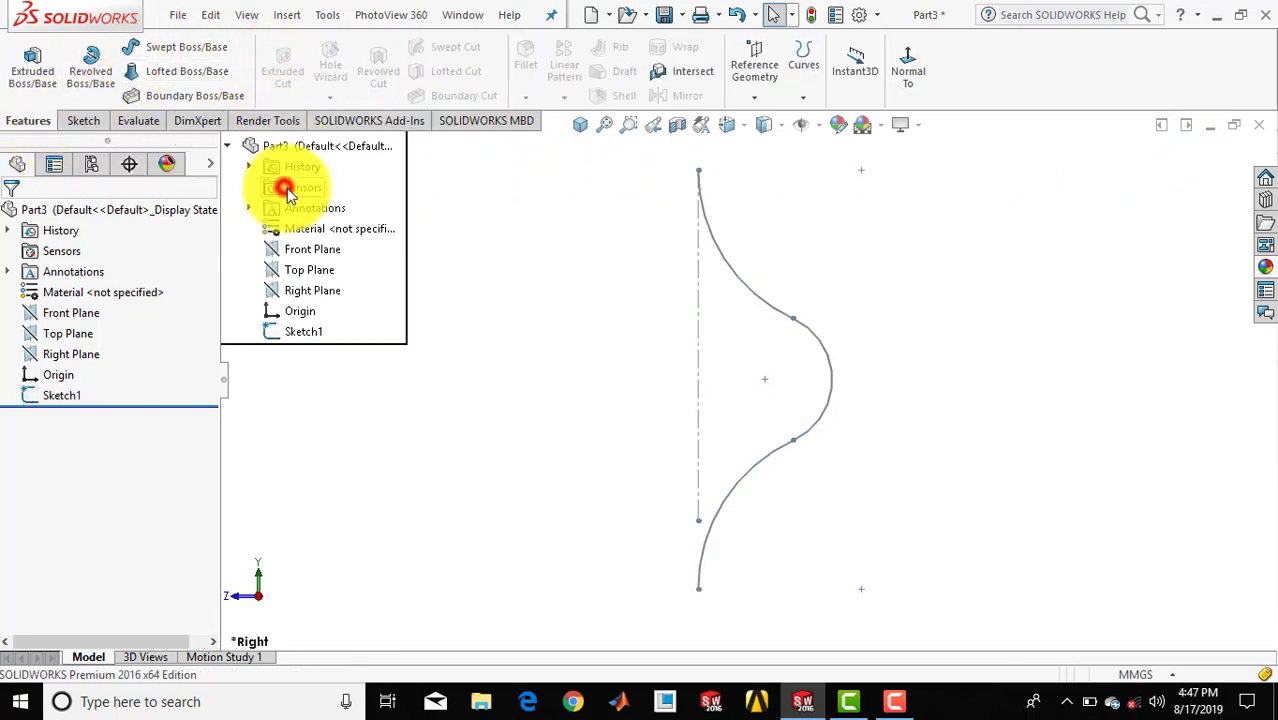
pyautogui.click(575, 128)
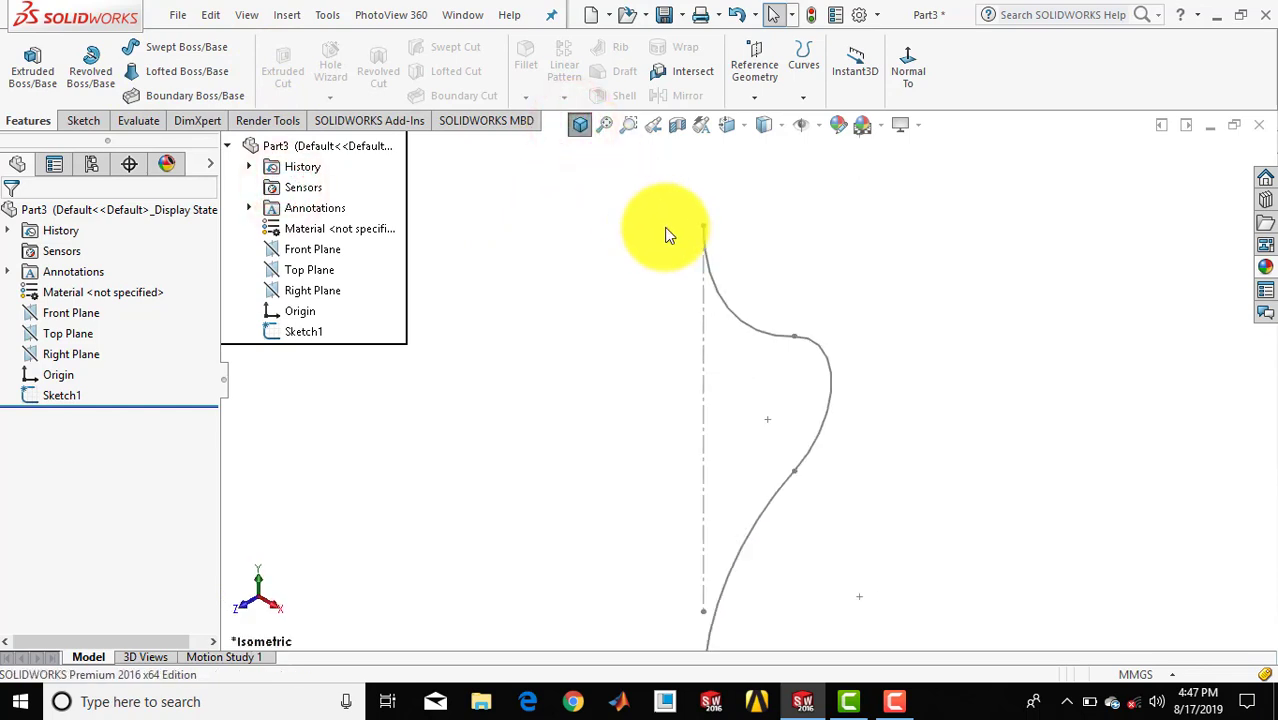
pyautogui.click(80, 121)
# - On the Top Plane, viewed Normal To, draw a center rectangle at the origin
pyautogui.click(28, 58)
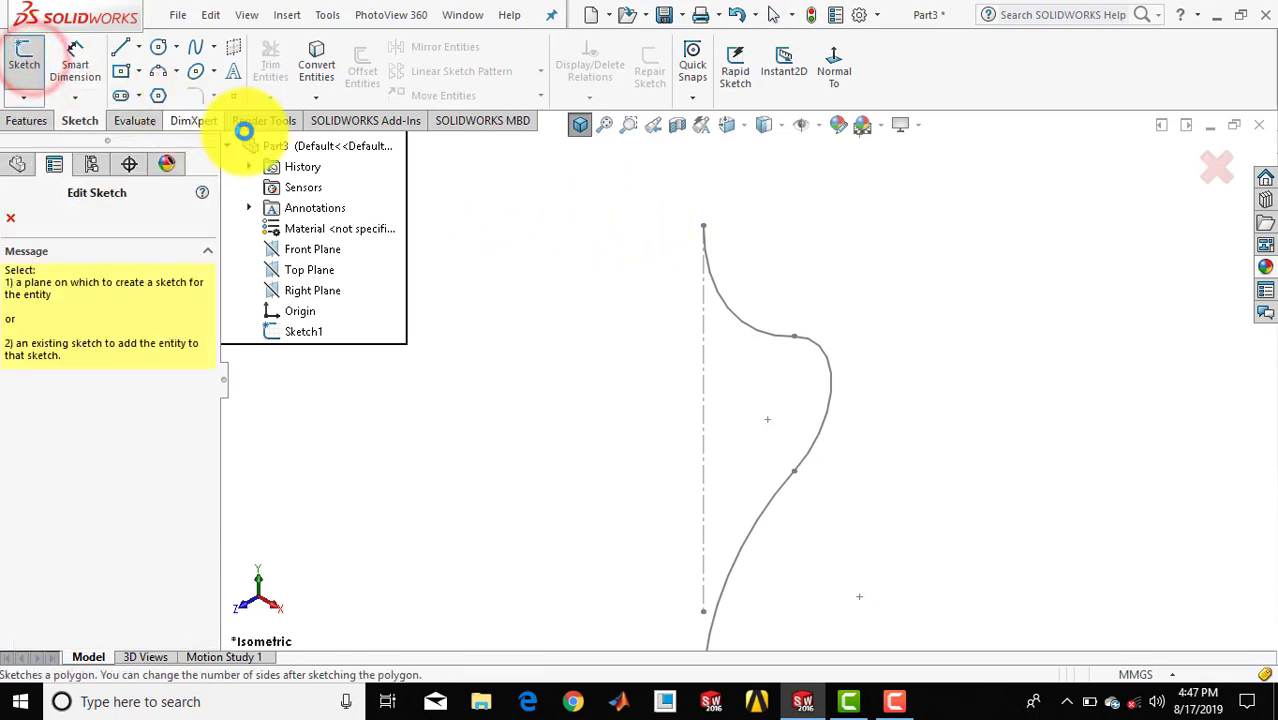
pyautogui.click(311, 268)
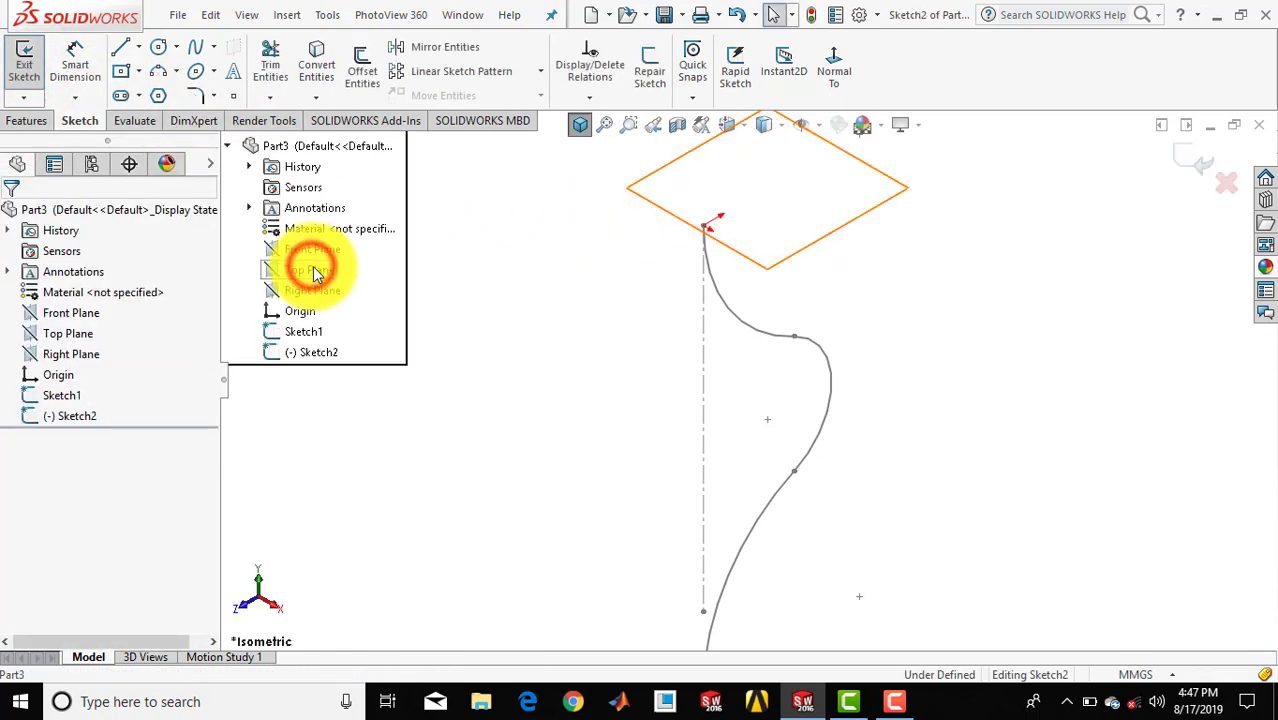
pyautogui.click(832, 82)
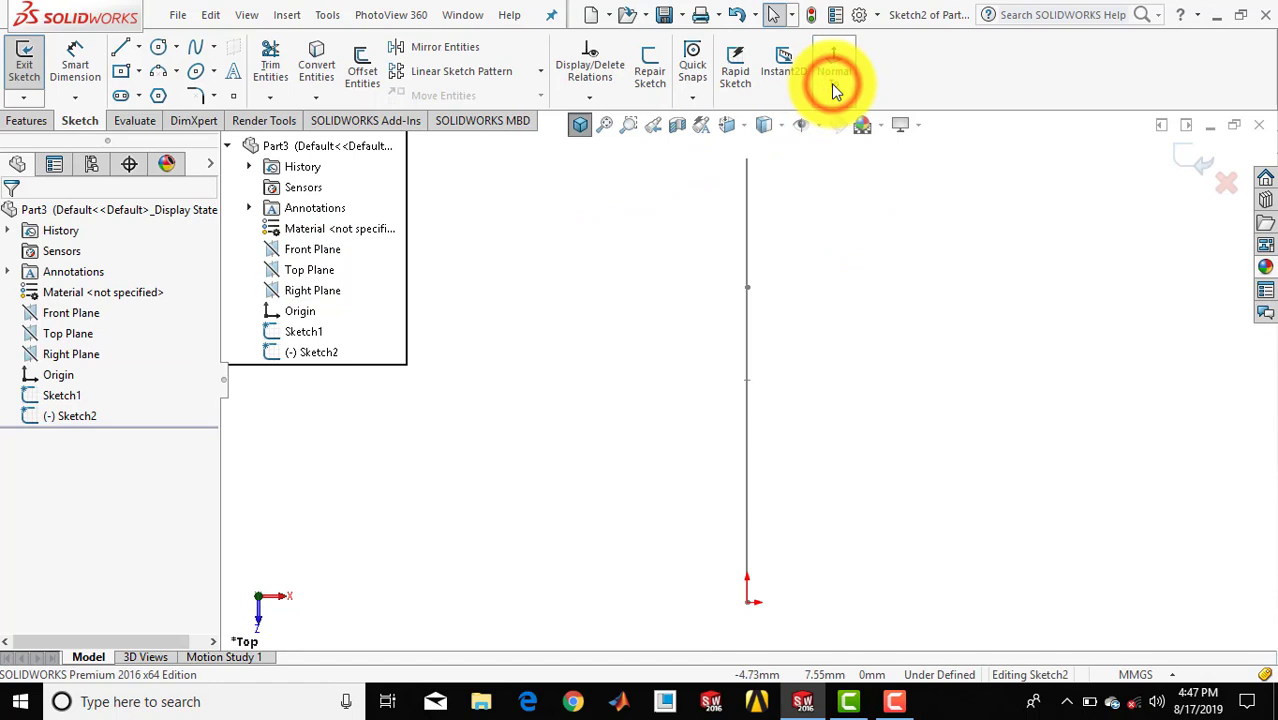
pyautogui.scroll(-3, 758, 562)
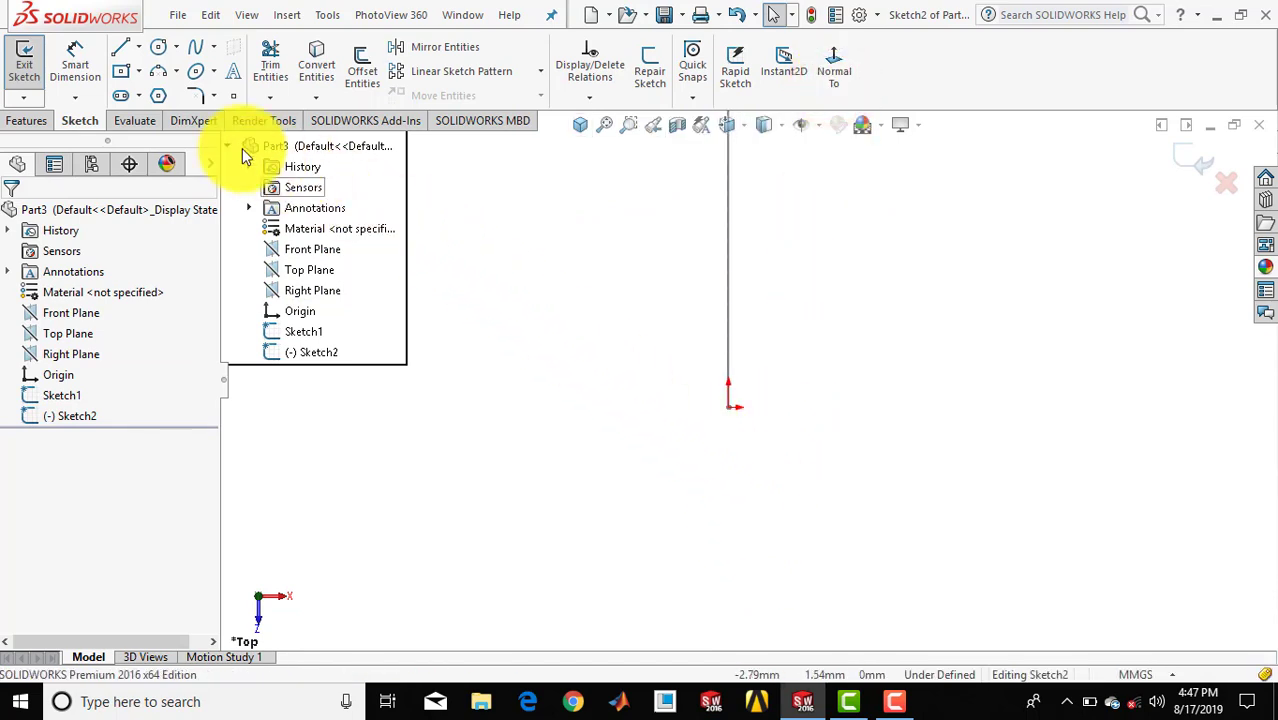
pyautogui.click(120, 70)
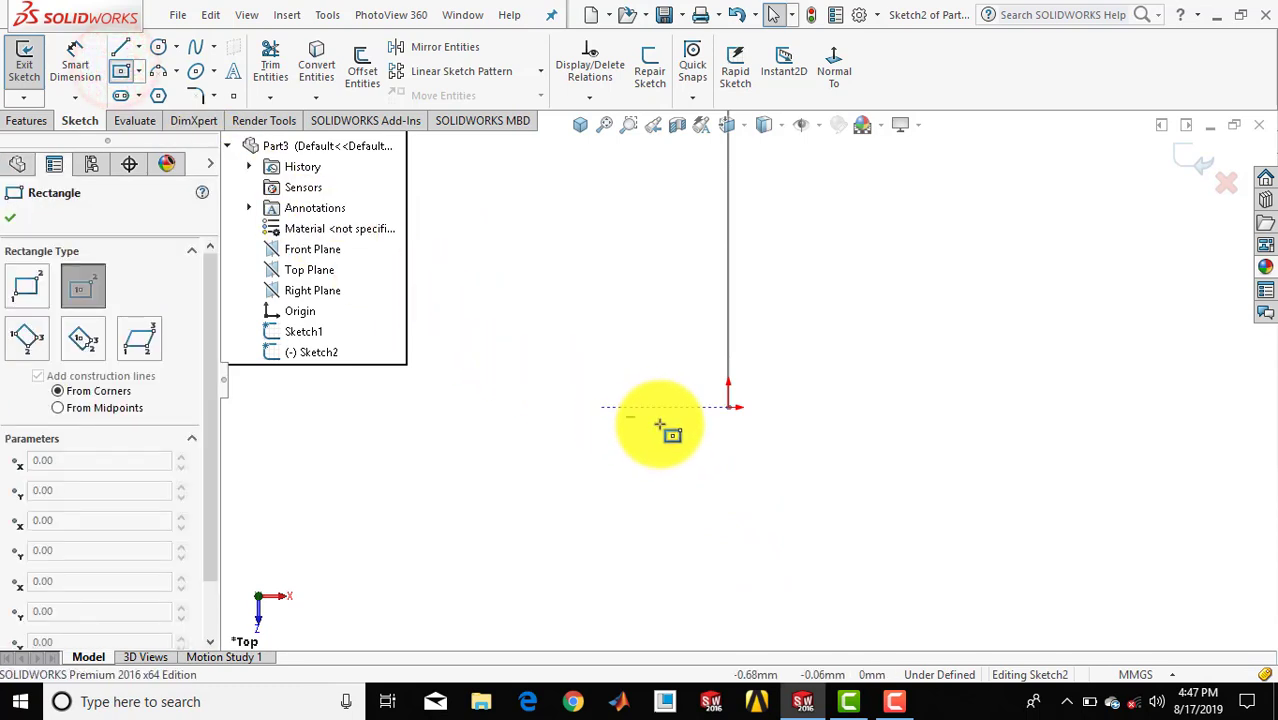
pyautogui.moveTo(727, 408); pyautogui.dragTo(756, 371)
pyautogui.press('Escape')
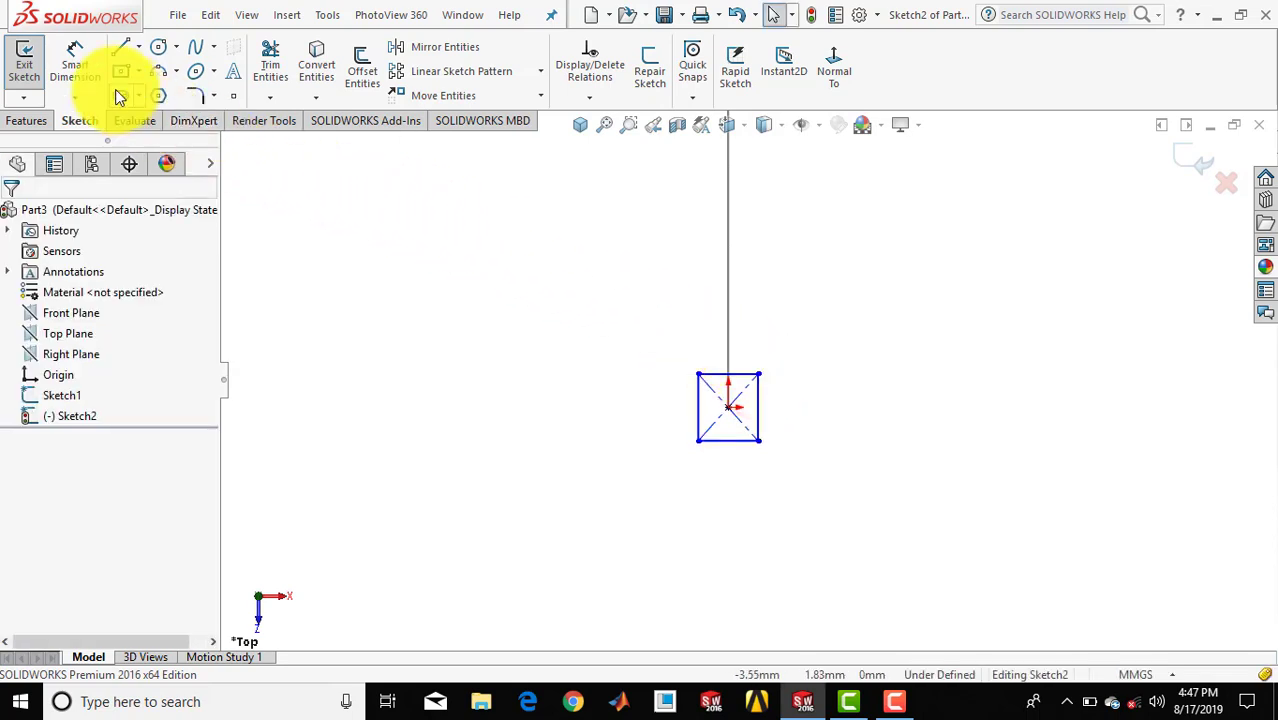
# - Dimension both edges of the square to 1 mm and exit Sketch2
pyautogui.click(75, 62)
pyautogui.click(759, 405)
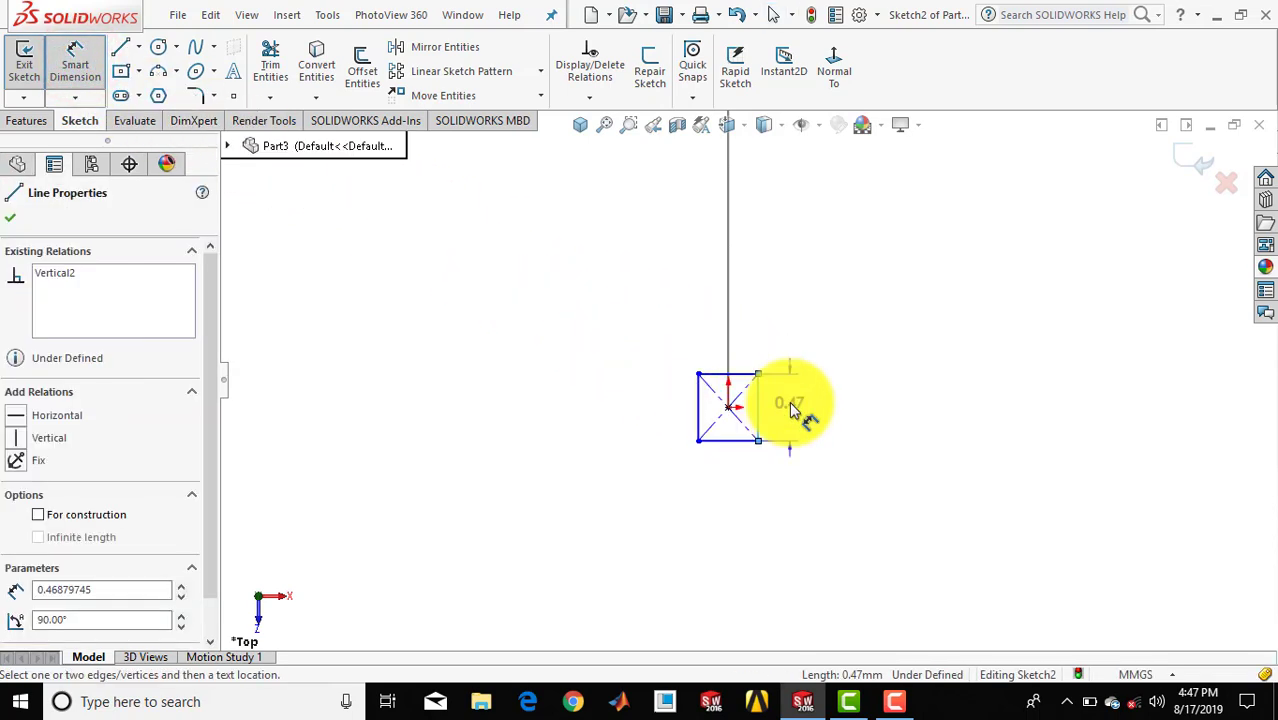
pyautogui.click(790, 408)
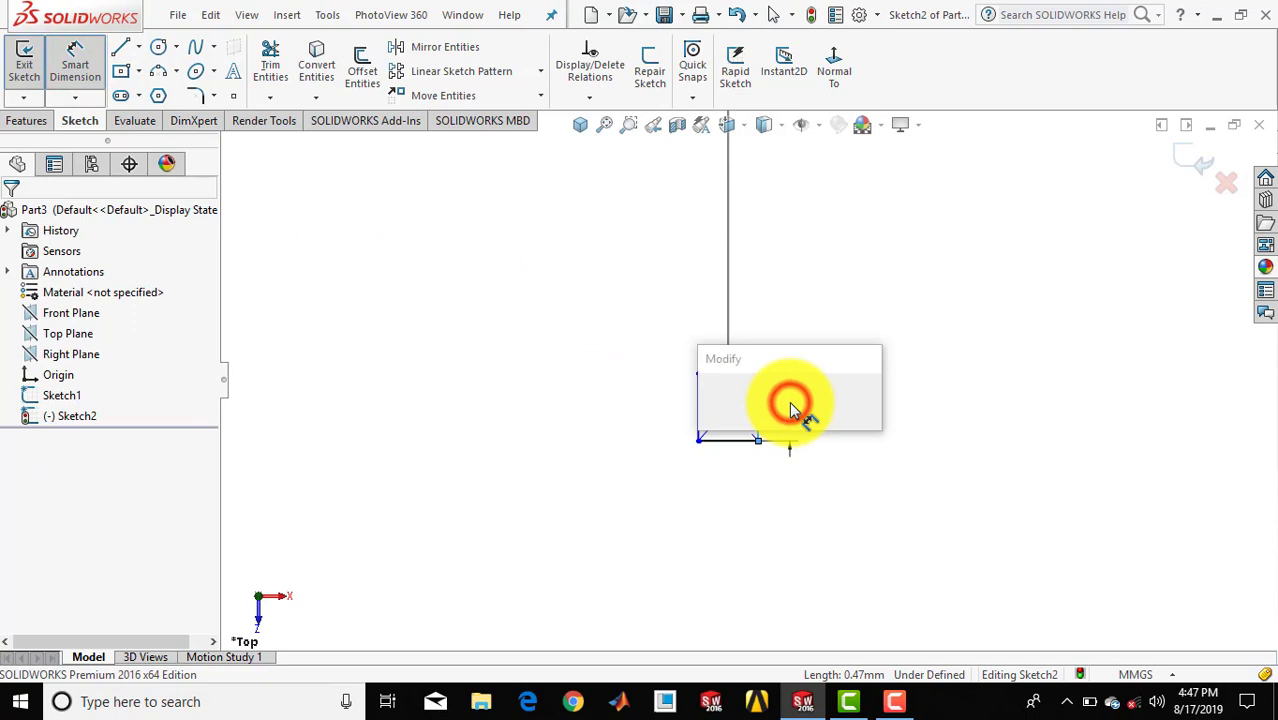
pyautogui.write('1')
pyautogui.press('Return')
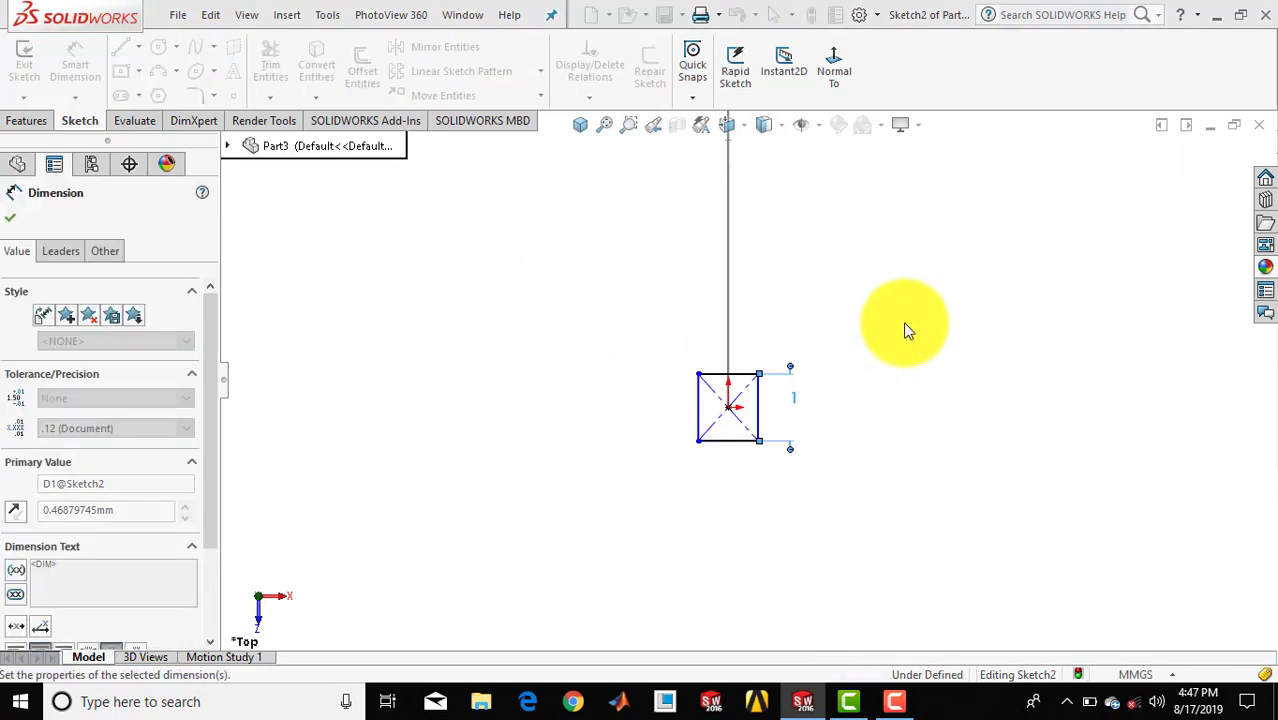
pyautogui.click(903, 321)
pyautogui.click(715, 380)
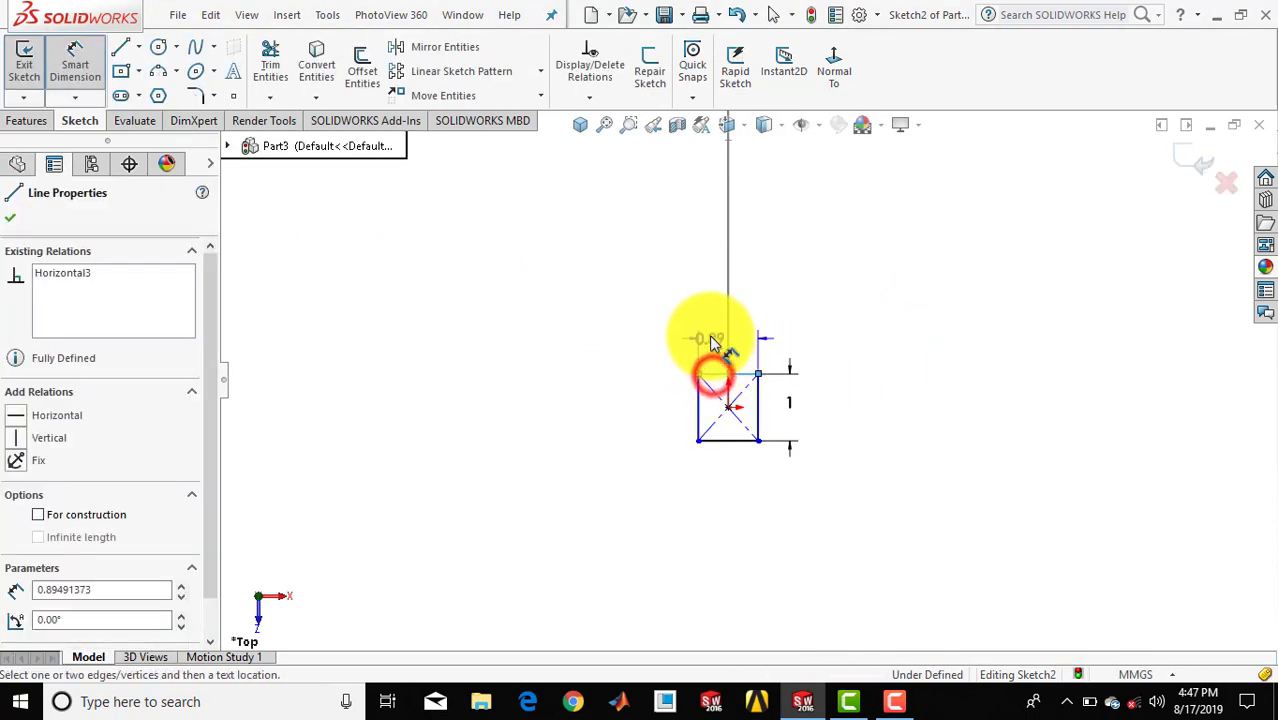
pyautogui.click(712, 345)
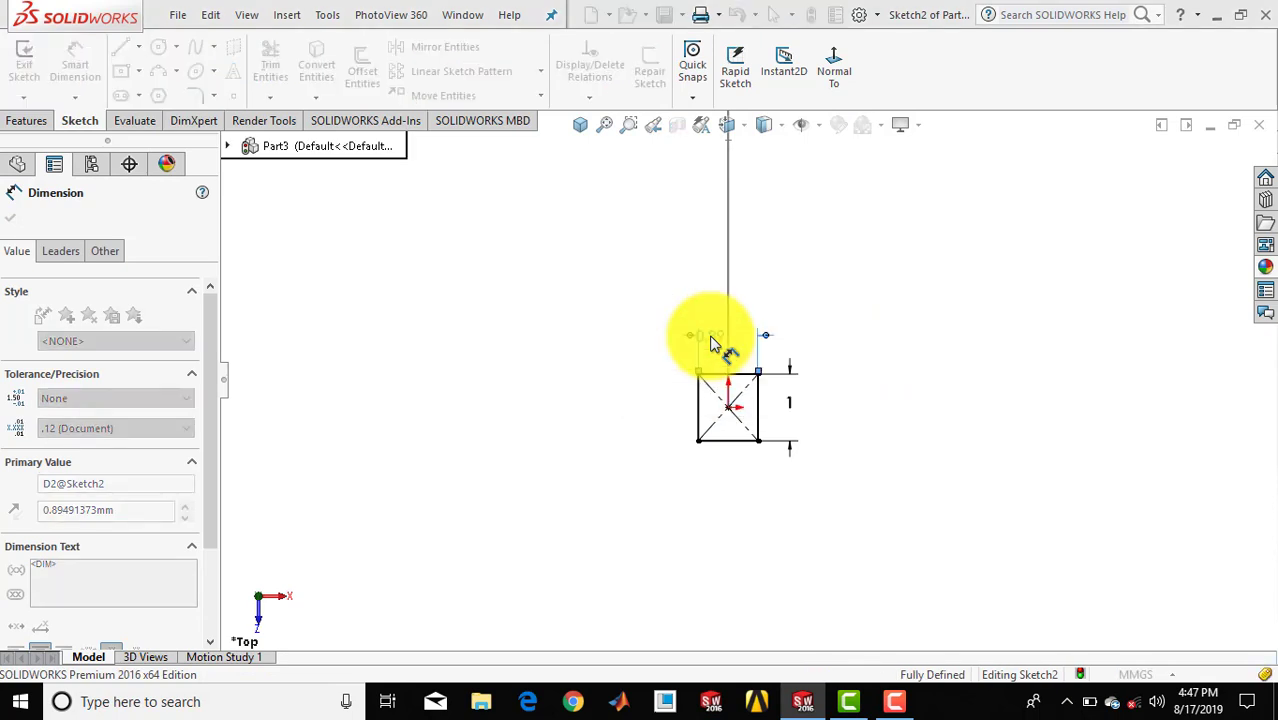
pyautogui.write('1')
pyautogui.press('Return')
pyautogui.click(830, 291)
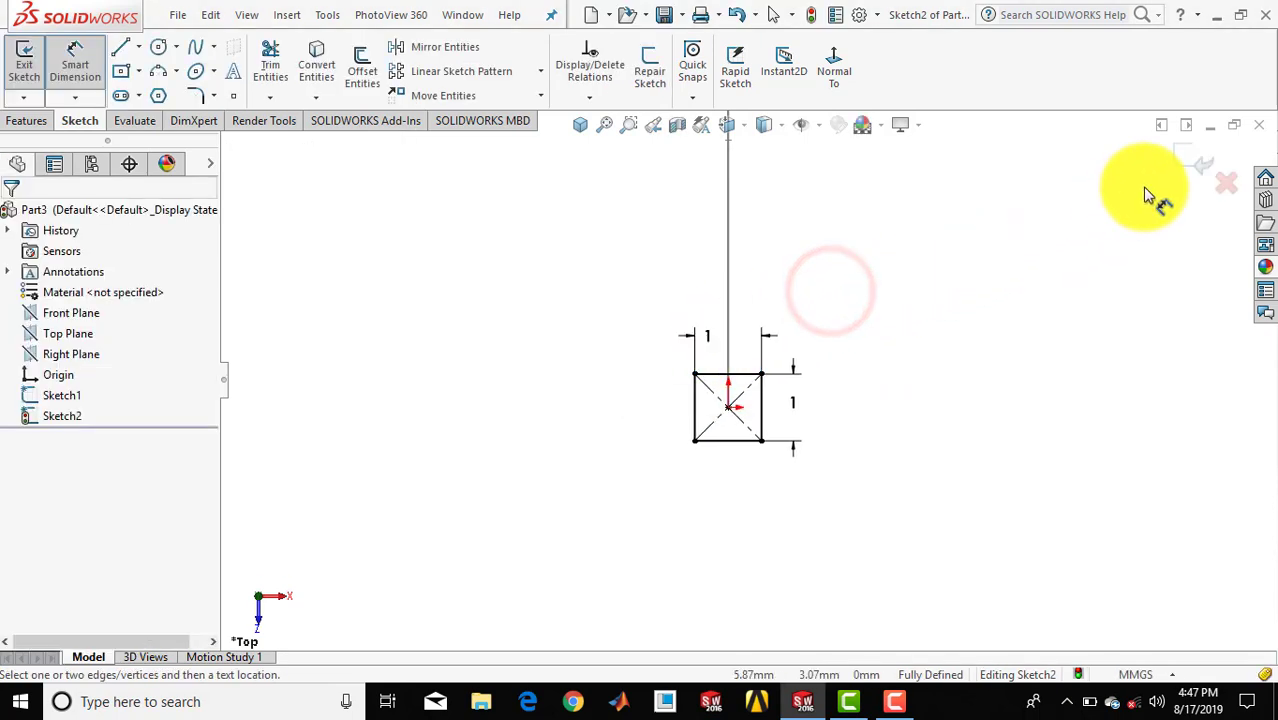
pyautogui.click(1180, 158)
# - Sweep the 1 × 1 square profile along the S-curve path to create Sweep1
pyautogui.click(580, 125)
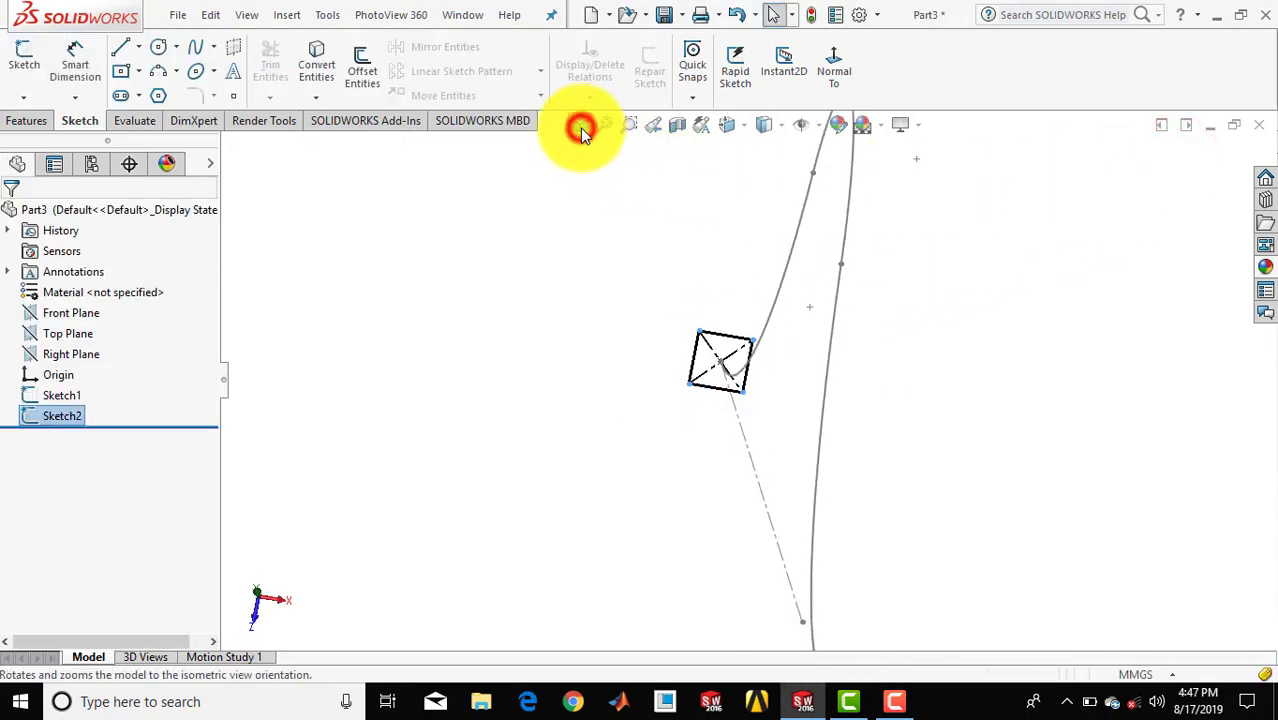
pyautogui.click(26, 120)
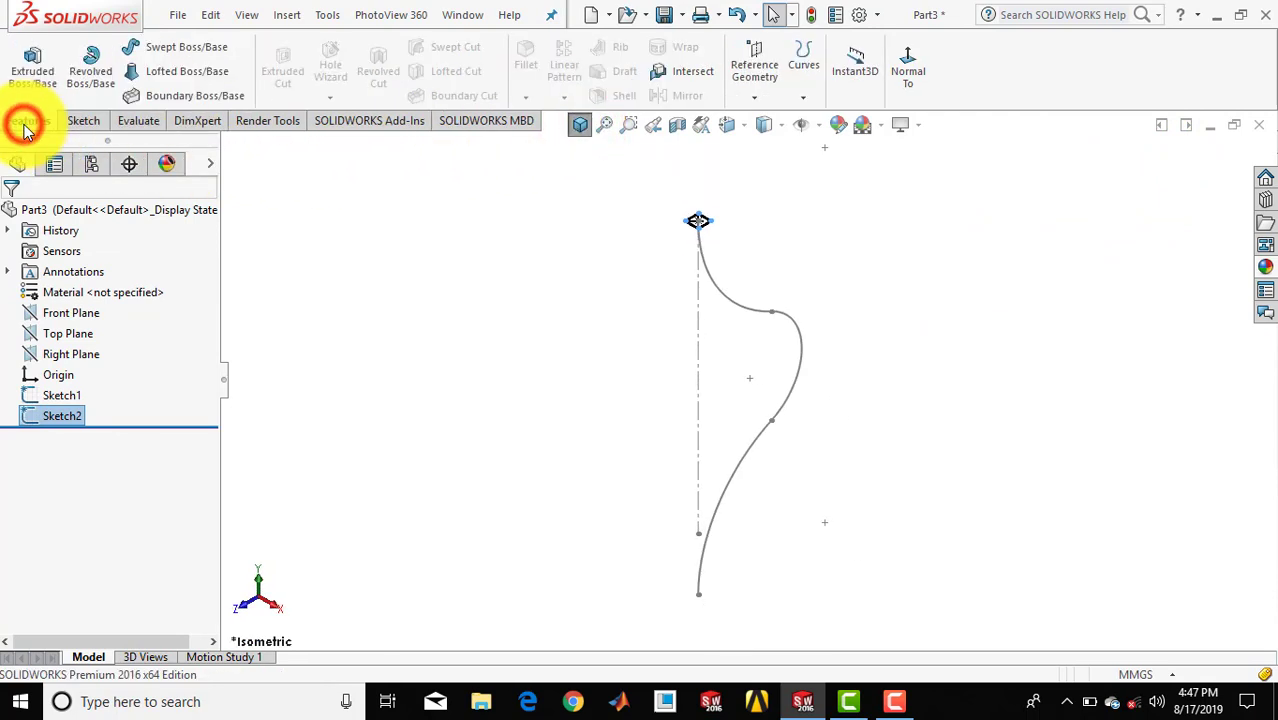
pyautogui.click(156, 50)
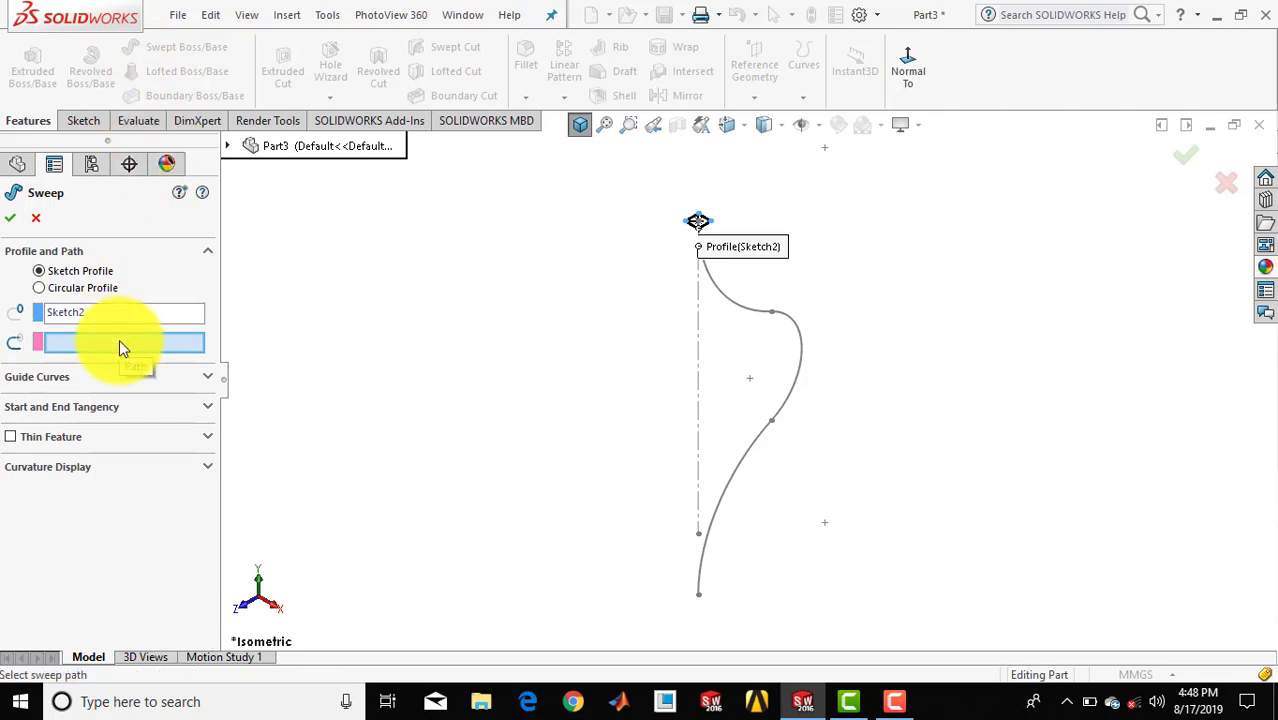
pyautogui.click(741, 461)
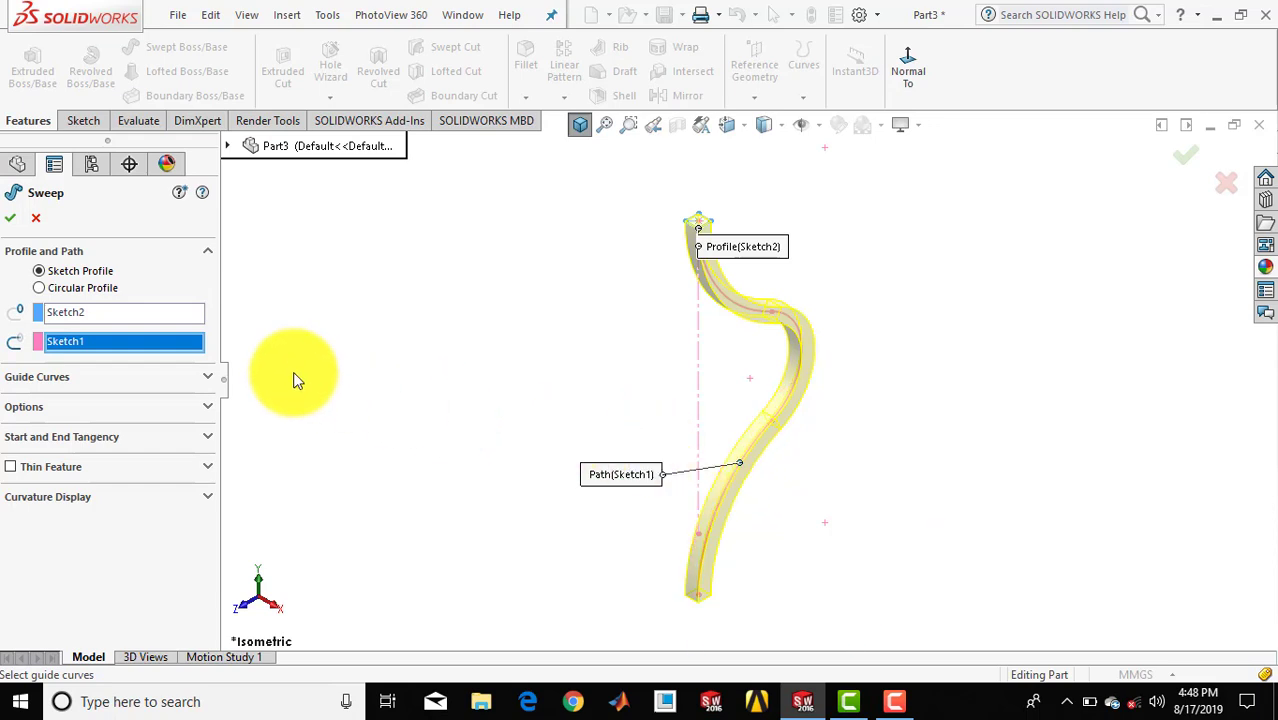
pyautogui.click(12, 222)
pyautogui.click(483, 238)
# - Orbit Sweep1 to inspect it, return to isometric, and start a reference Axis
pyautogui.moveTo(903, 364); pyautogui.dragTo(847, 309, button='middle')
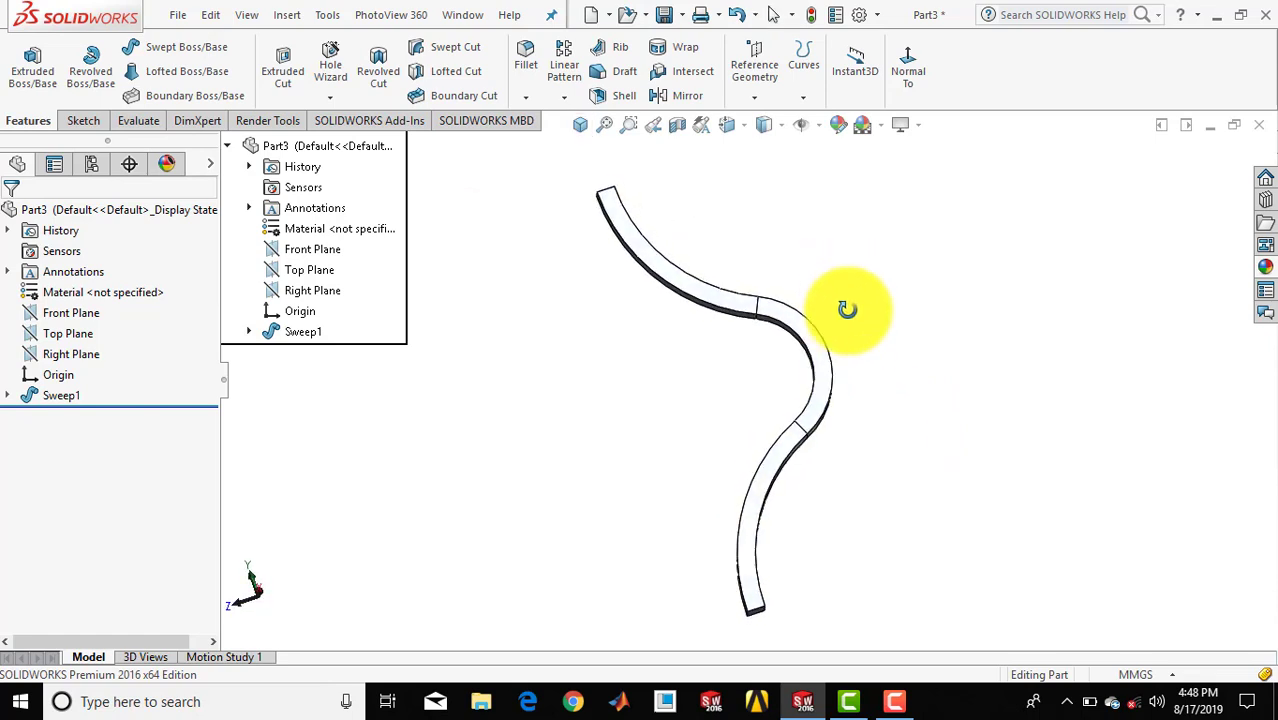
pyautogui.click(580, 124)
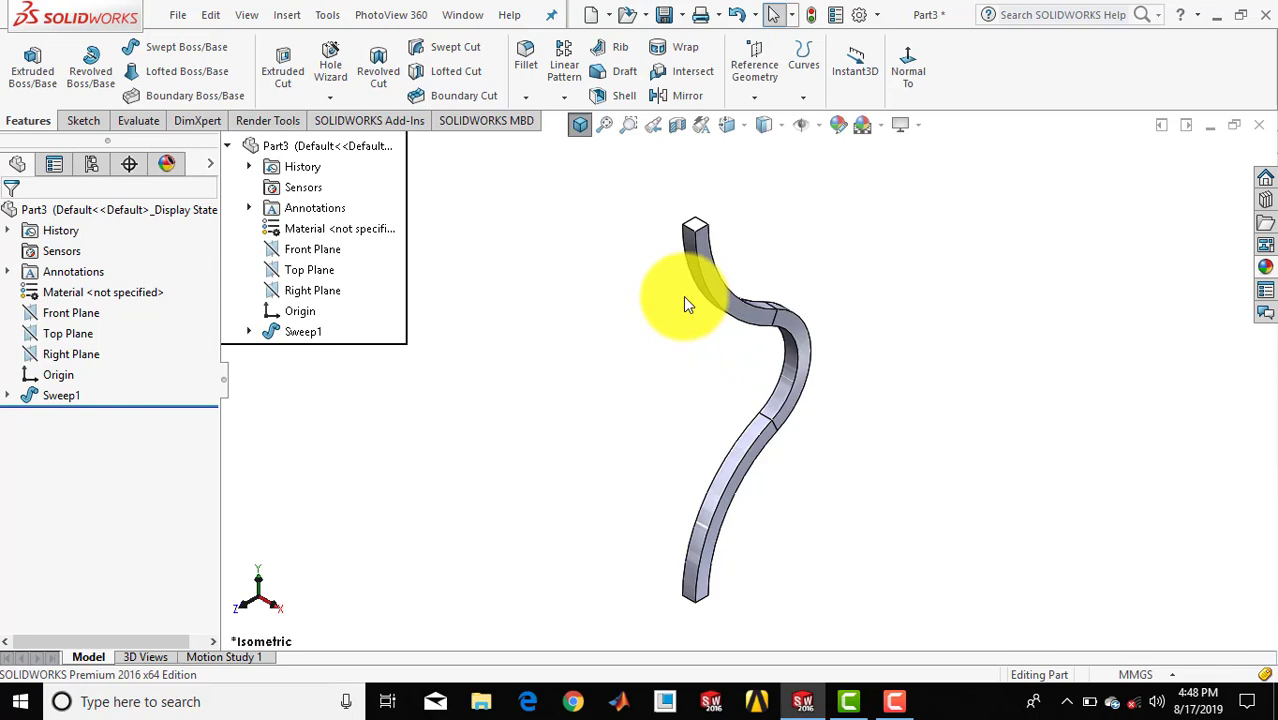
pyautogui.click(749, 90)
pyautogui.click(773, 140)
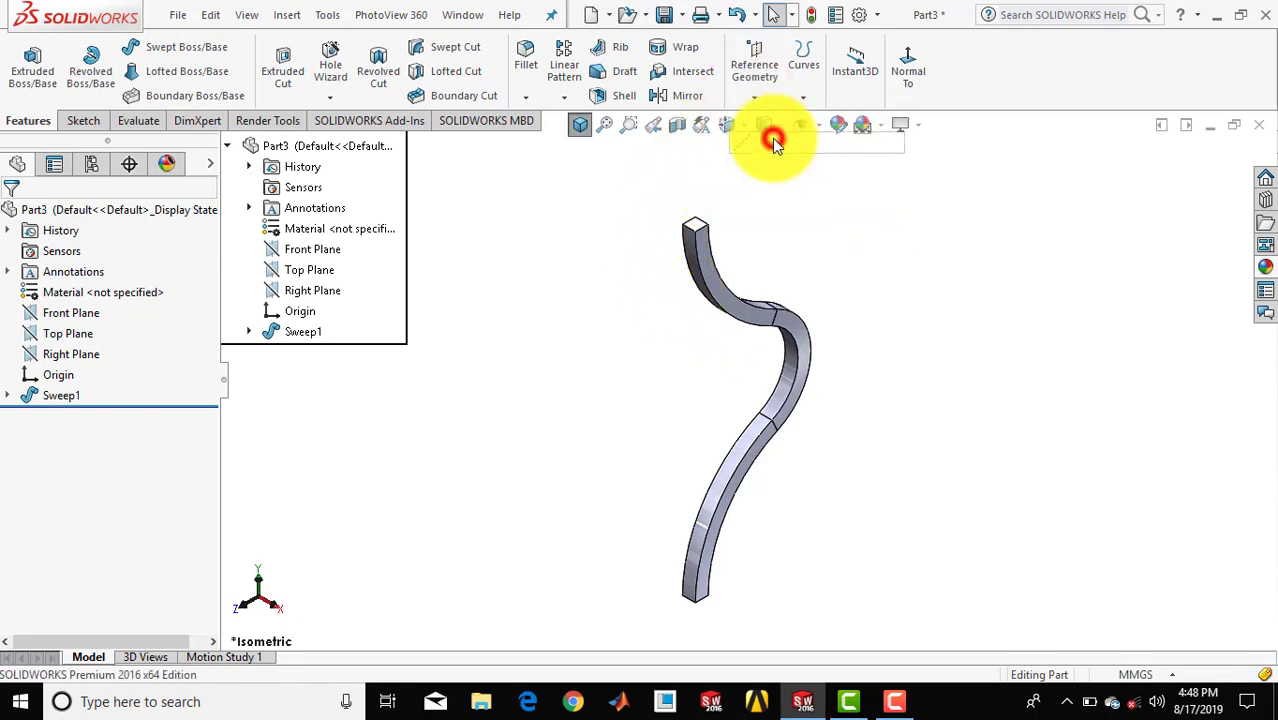
# - Create Axis1 where the Front and Right planes intersect, then select the swept bar
pyautogui.click(310, 248)
pyautogui.click(308, 291)
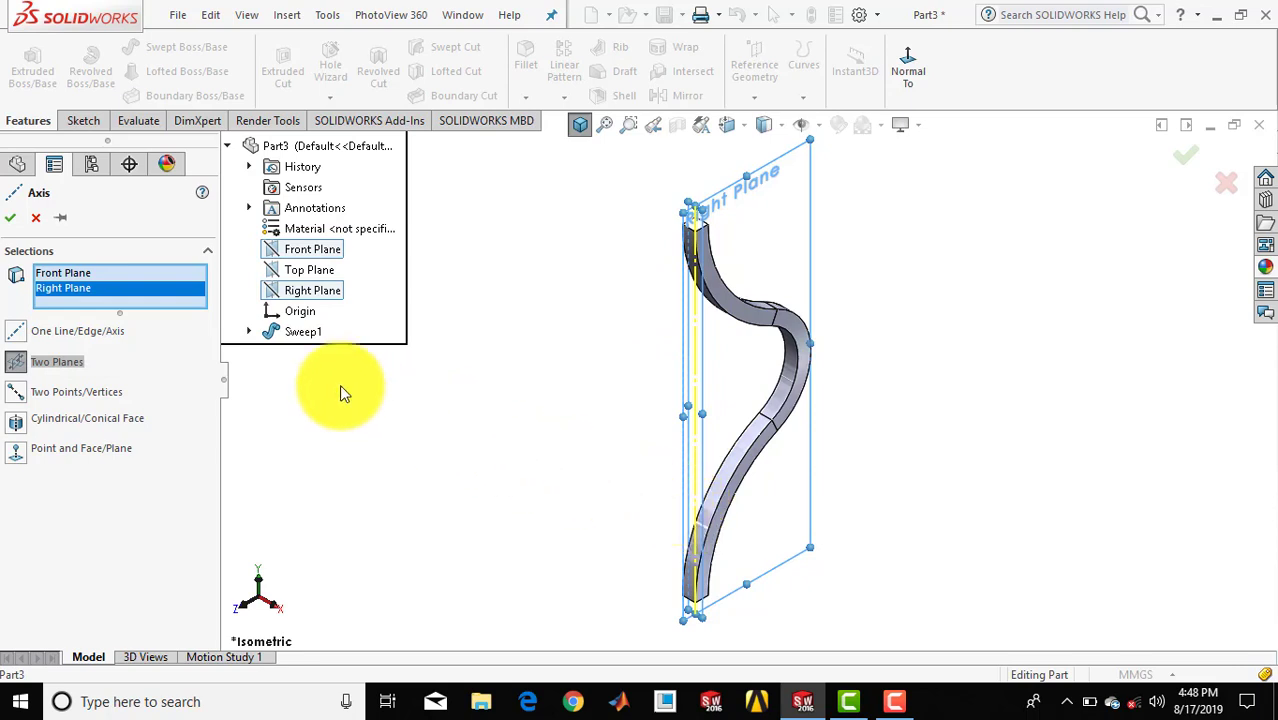
pyautogui.click(11, 218)
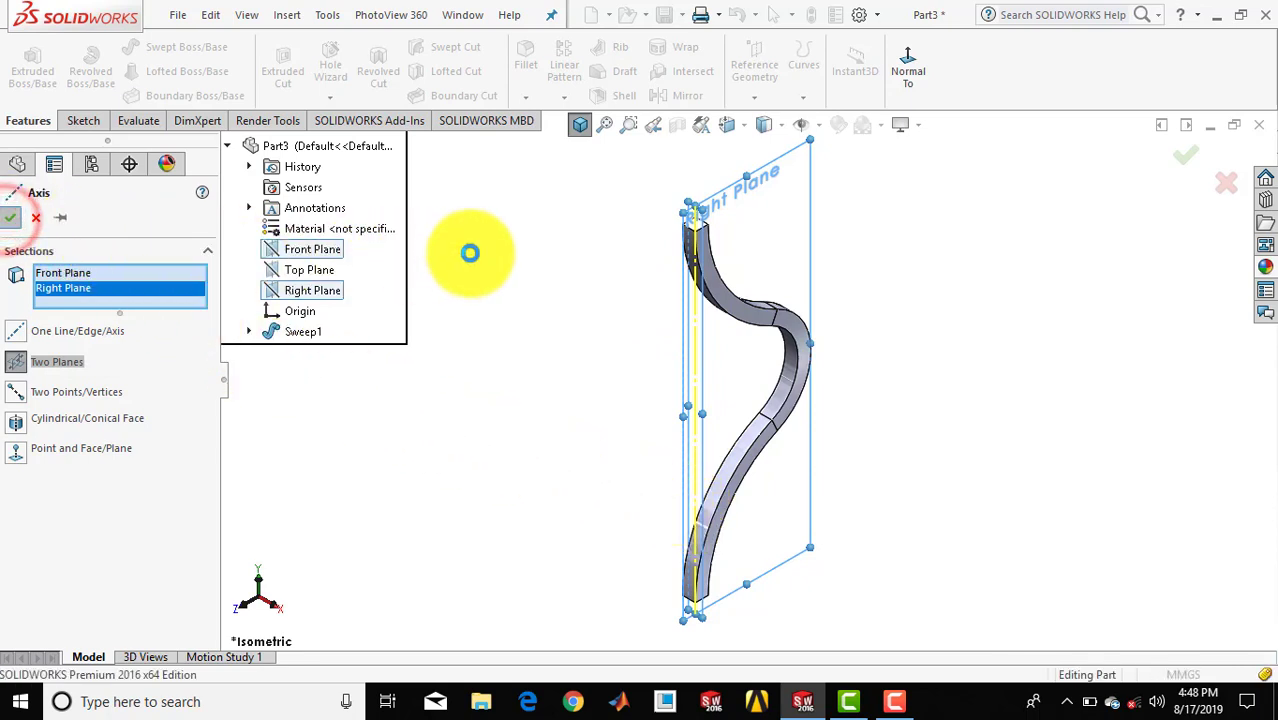
pyautogui.click(472, 252)
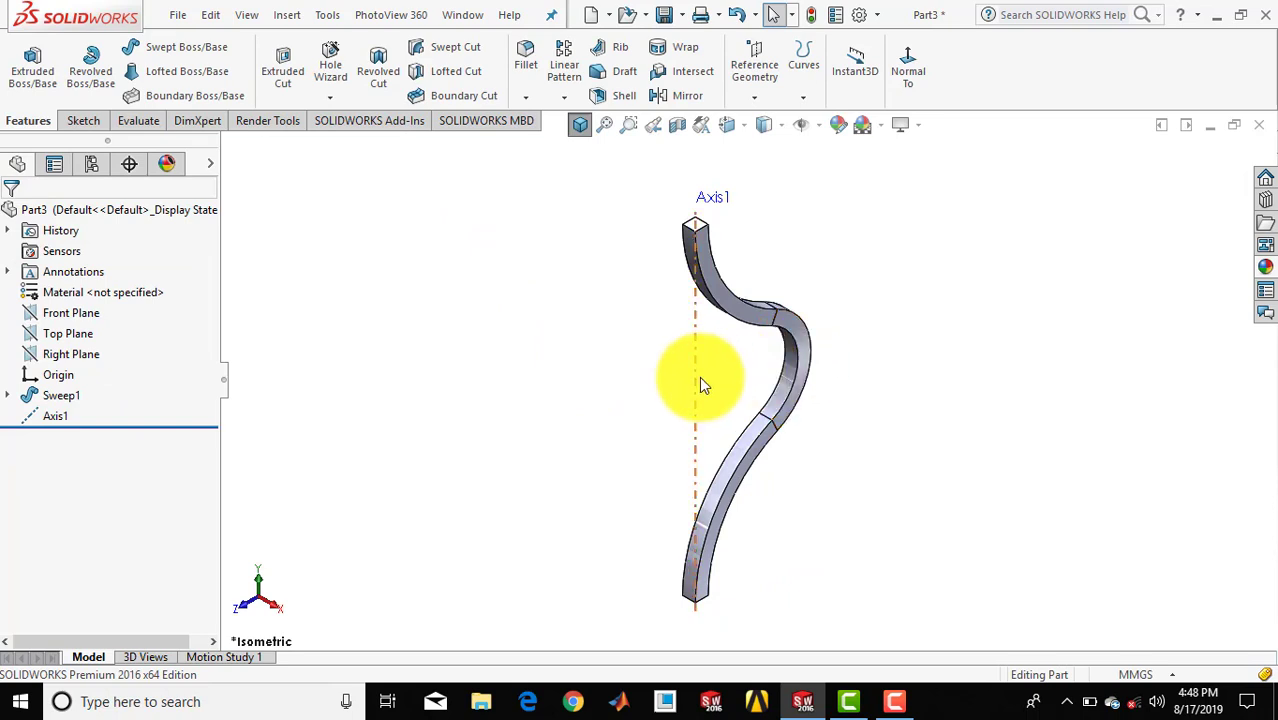
pyautogui.click(62, 395)
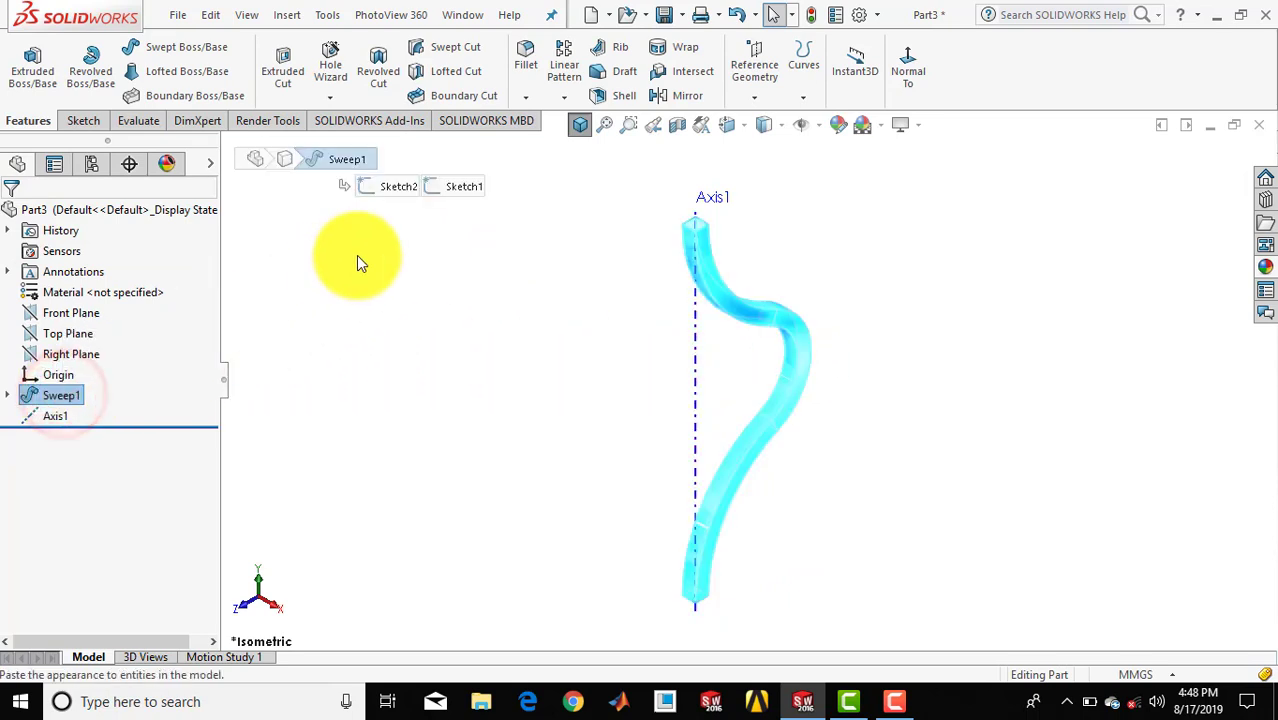
# - Circularly pattern the swept bar 12 times over 360° around Axis1
pyautogui.click(563, 97)
pyautogui.click(592, 148)
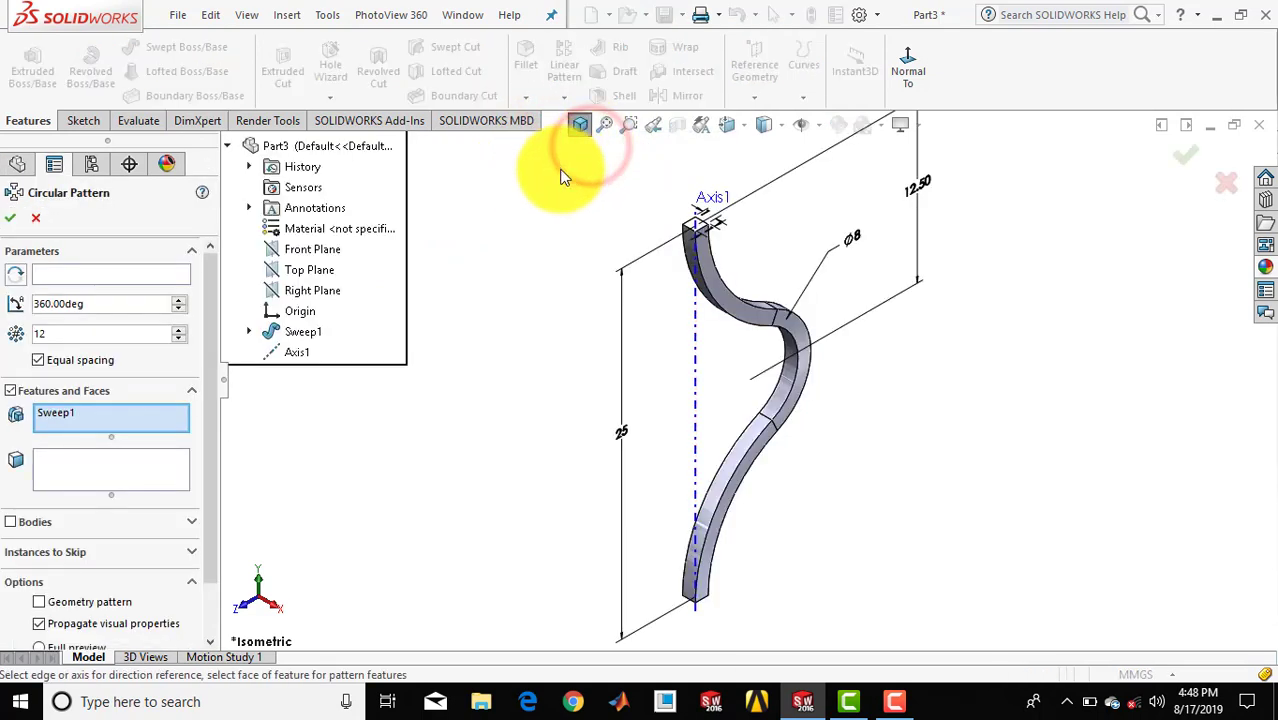
pyautogui.click(80, 277)
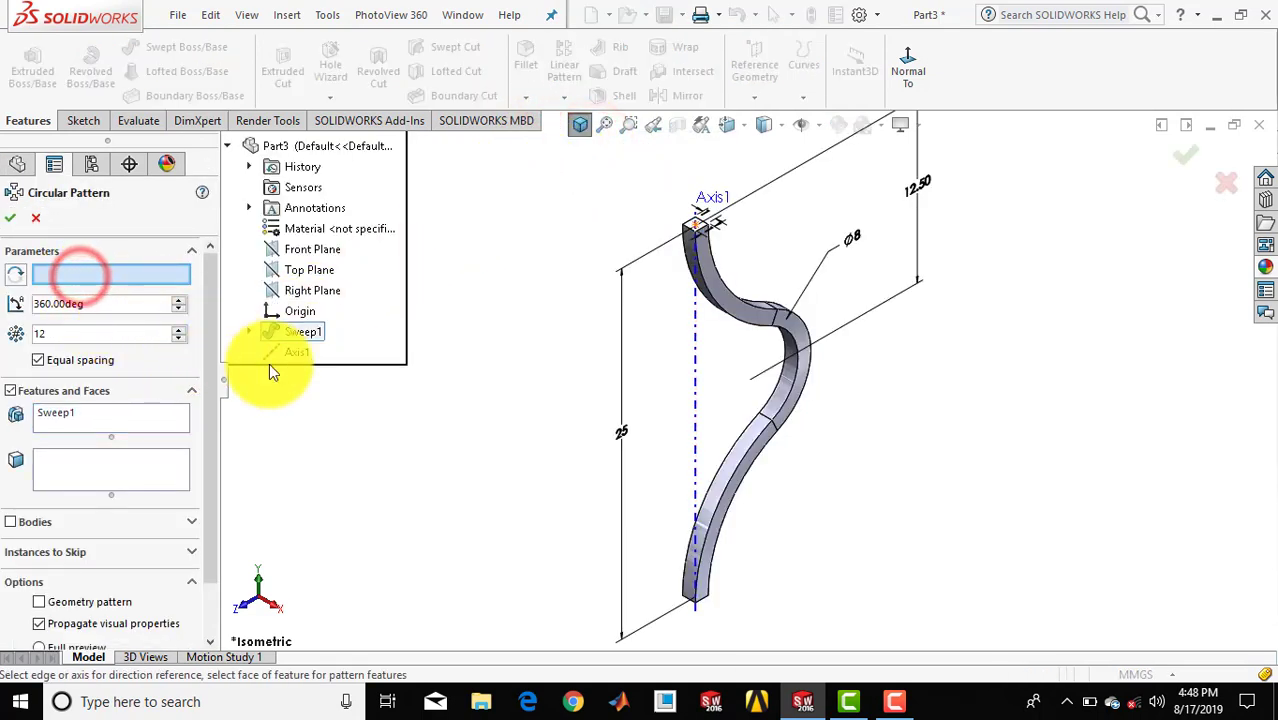
pyautogui.click(700, 388)
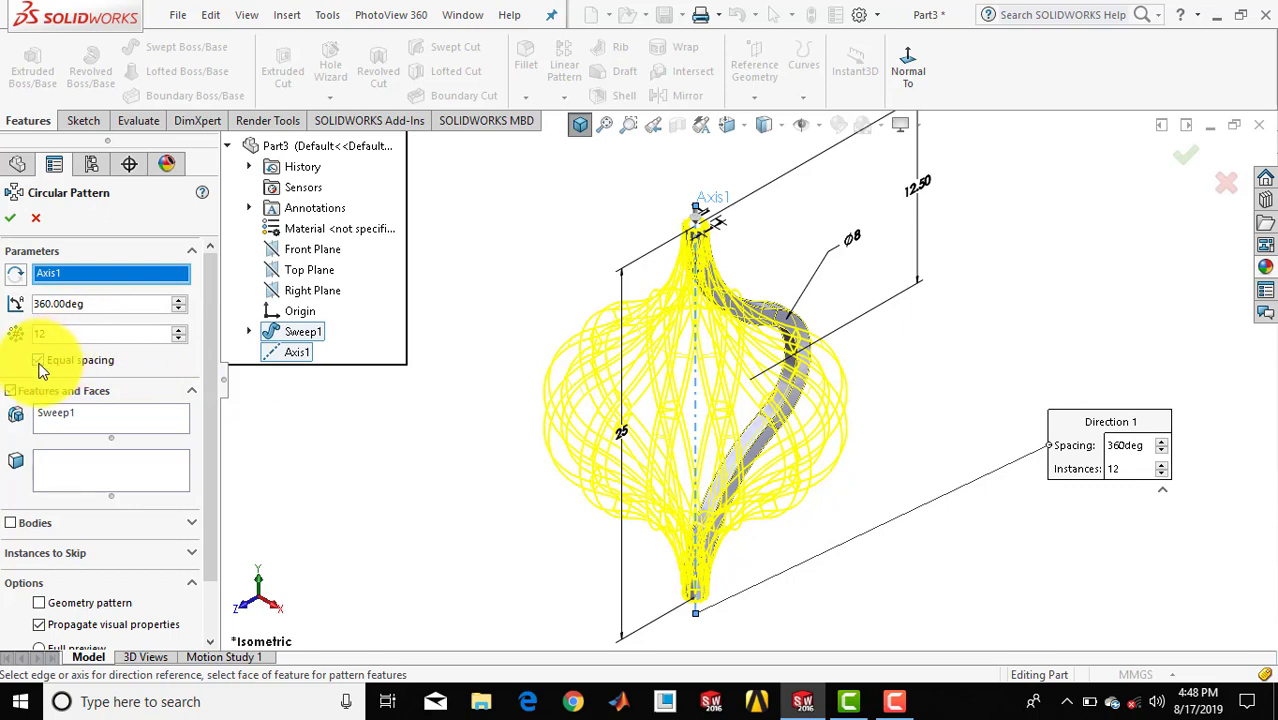
pyautogui.click(10, 217)
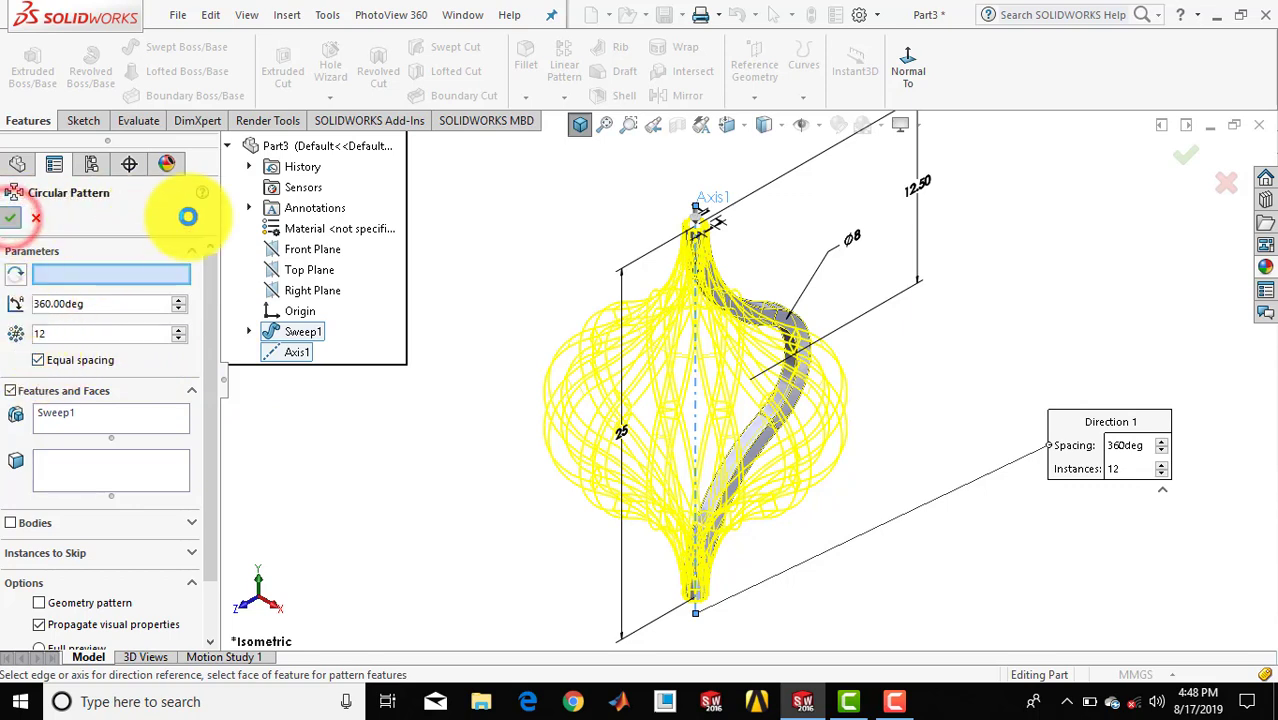
# - Hide Axis1 and return the lattice to an isometric view
pyautogui.click(581, 124)
pyautogui.scroll(-3, 734, 279)
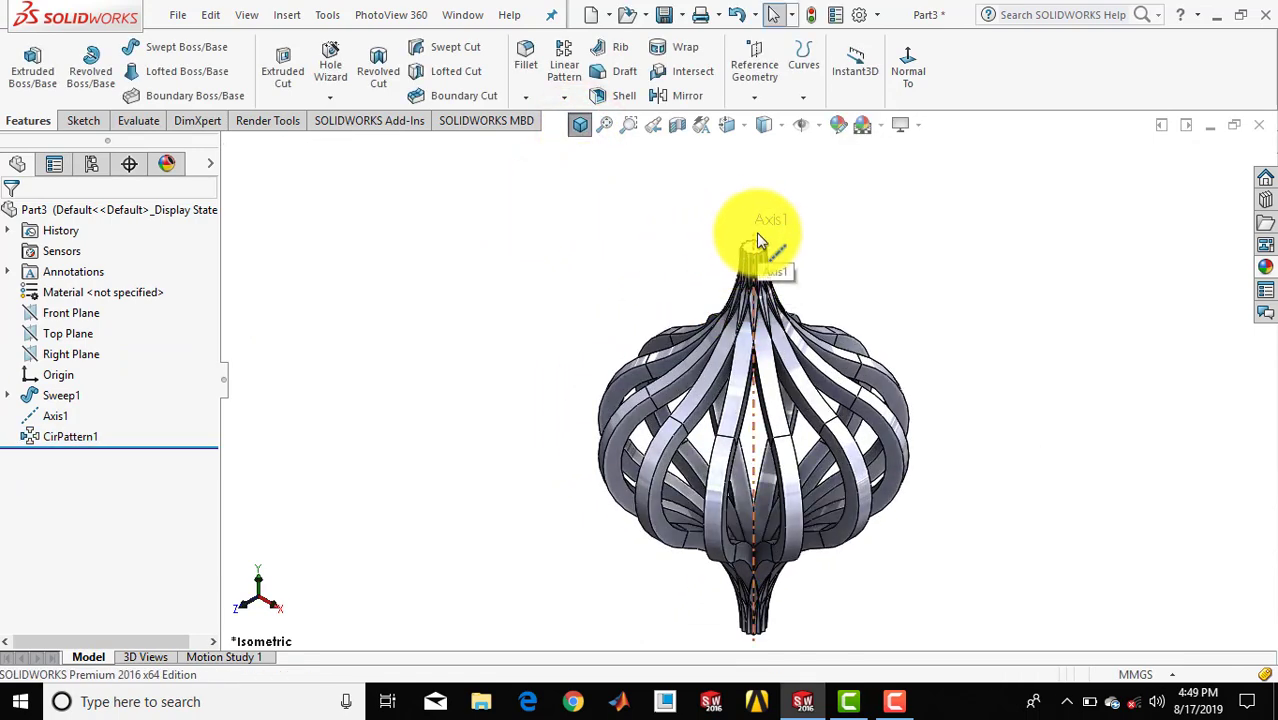
pyautogui.rightClick(758, 241)
pyautogui.click(800, 210)
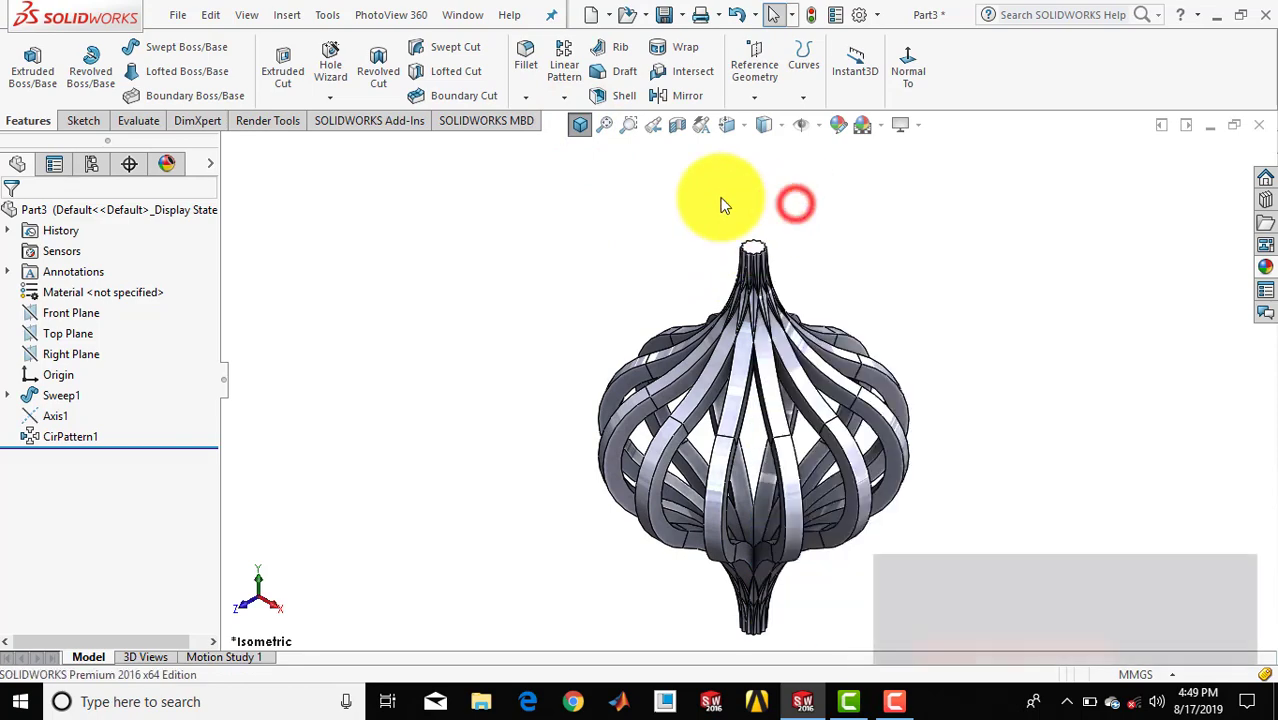
pyautogui.click(580, 124)
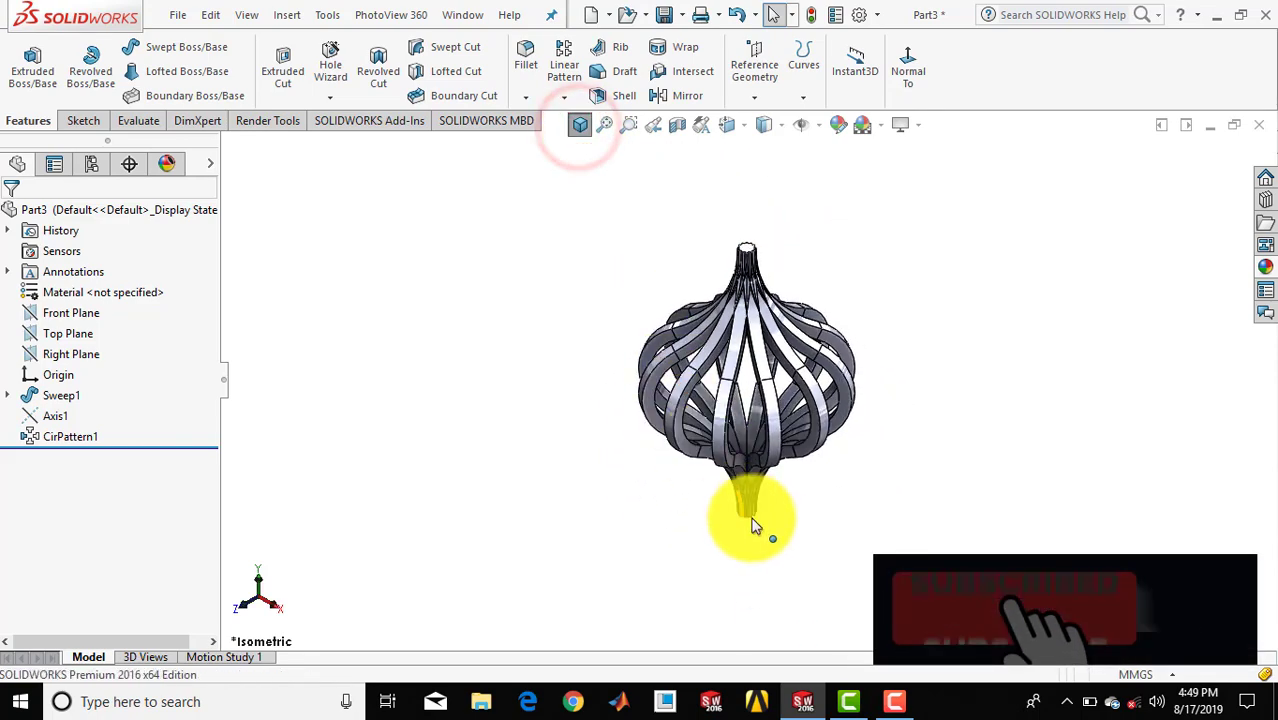
pyautogui.moveTo(776, 522)
pyautogui.mouseDown(button='middle')
pyautogui.moveTo(836, 465)
pyautogui.moveTo(832, 433)
pyautogui.moveTo(799, 434)
pyautogui.moveTo(795, 465)
pyautogui.moveTo(813, 491)
pyautogui.mouseUp(button='middle')
pyautogui.scroll(-2, 773, 380)
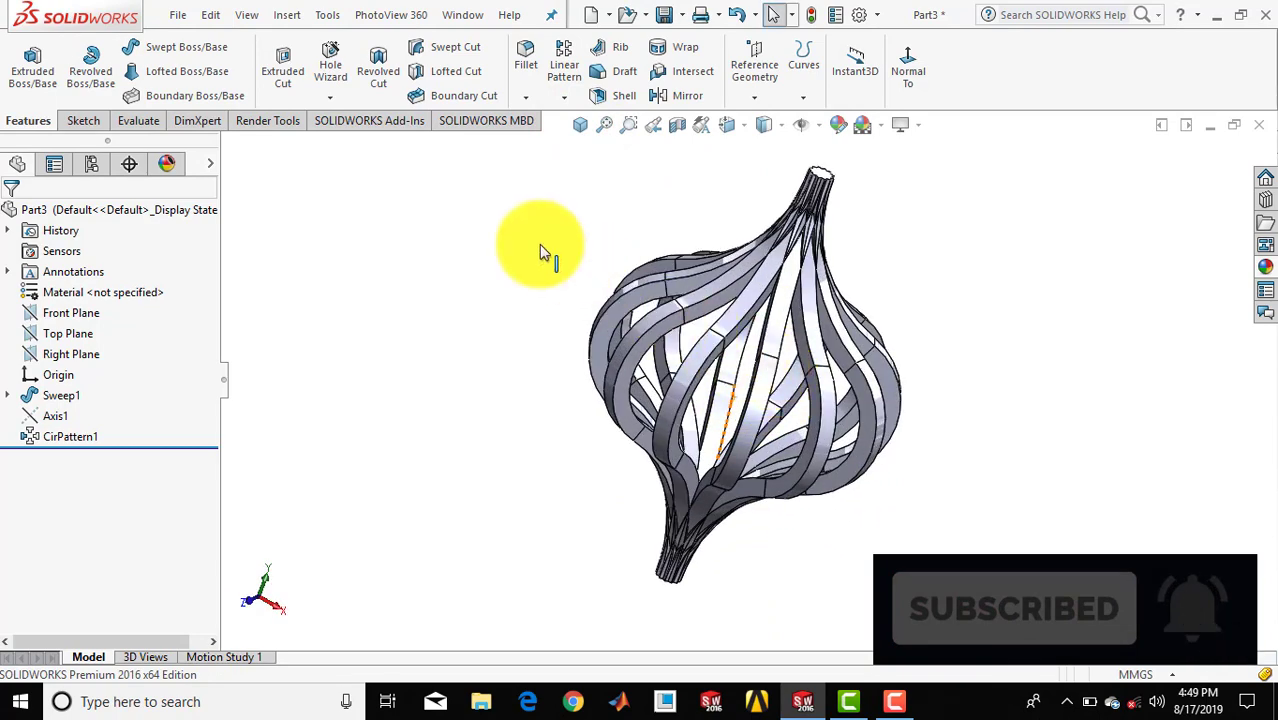
# - Add a Twisting Flex of 180° to all the patterned bodies
pyautogui.click(287, 15)
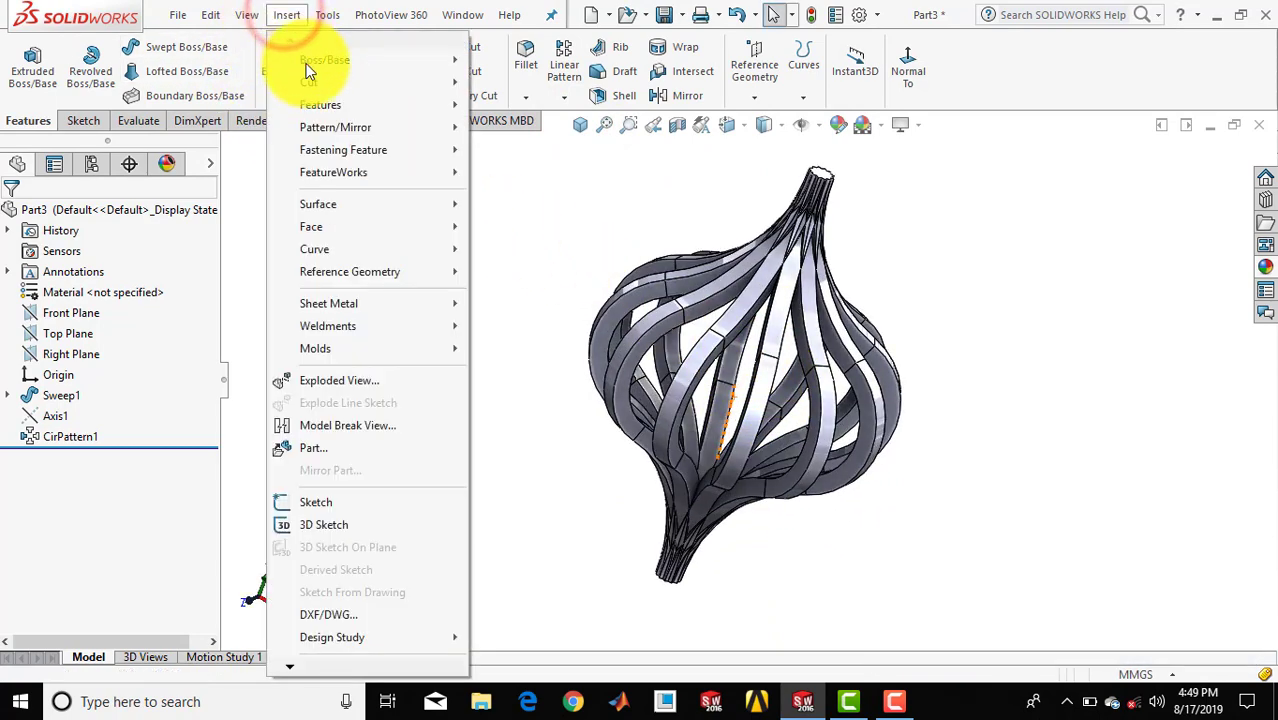
pyautogui.click(328, 108)
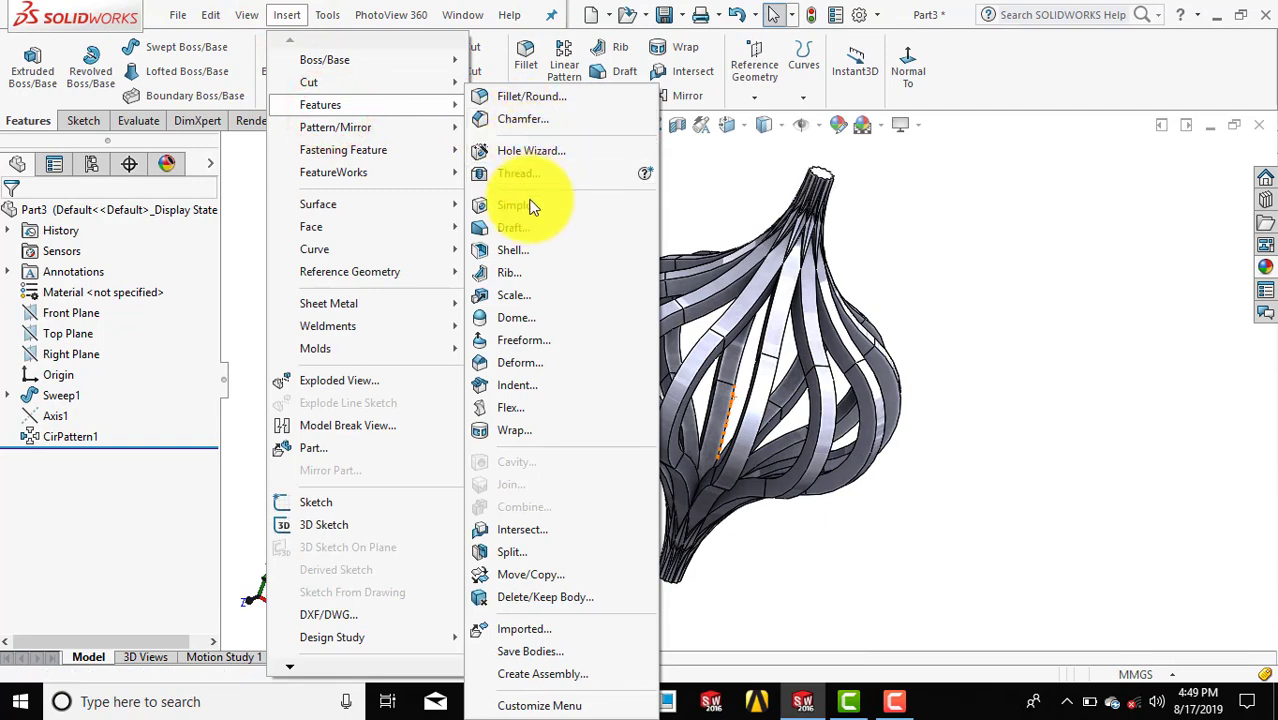
pyautogui.click(531, 408)
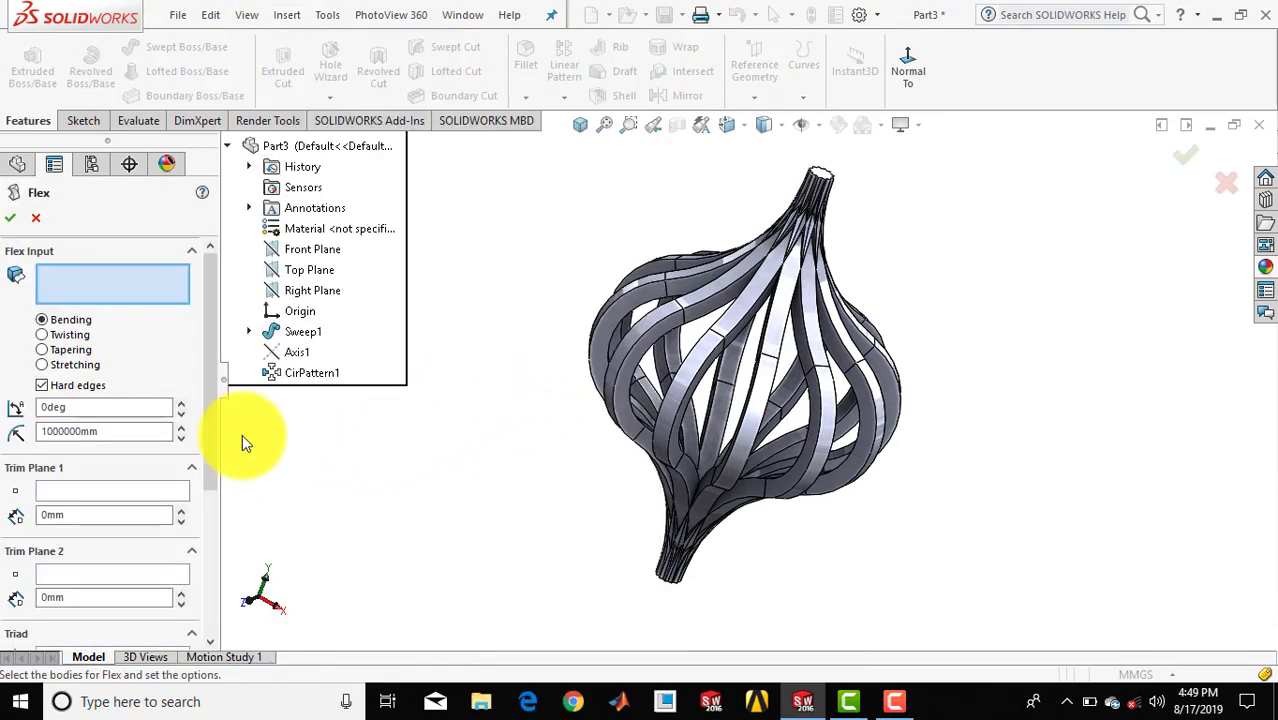
pyautogui.click(43, 334)
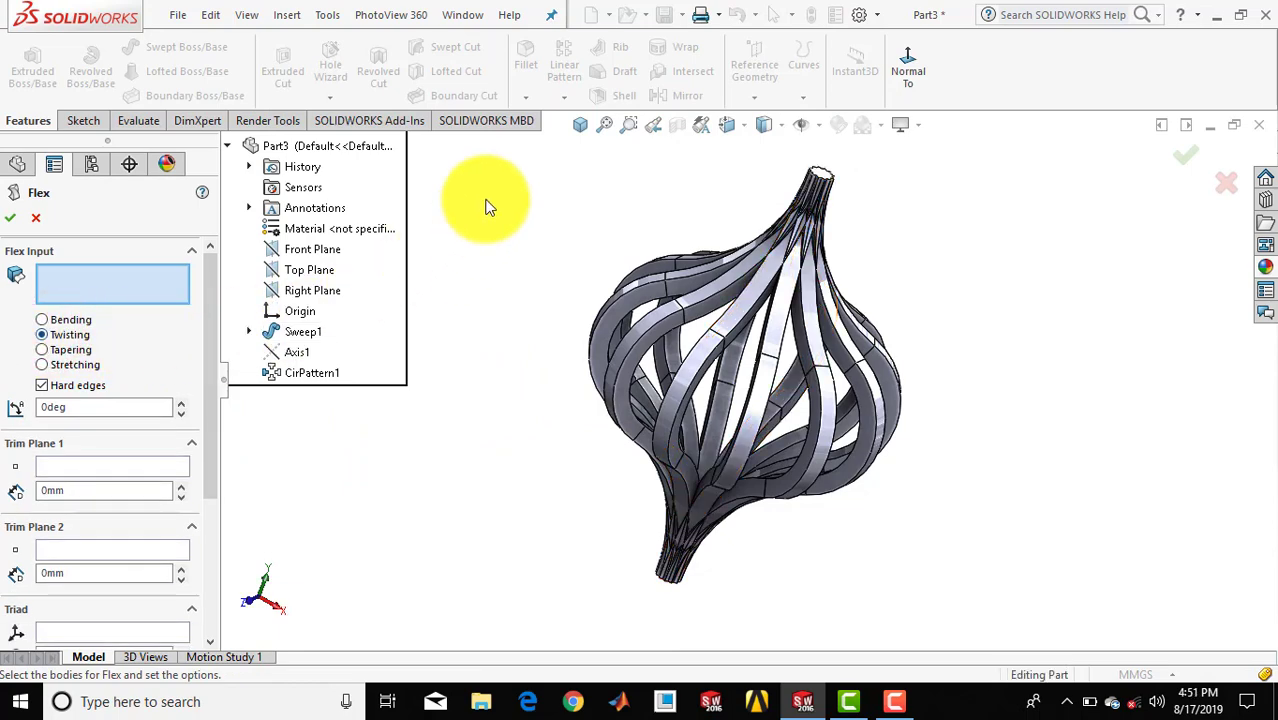
pyautogui.moveTo(499, 150); pyautogui.dragTo(1059, 608)
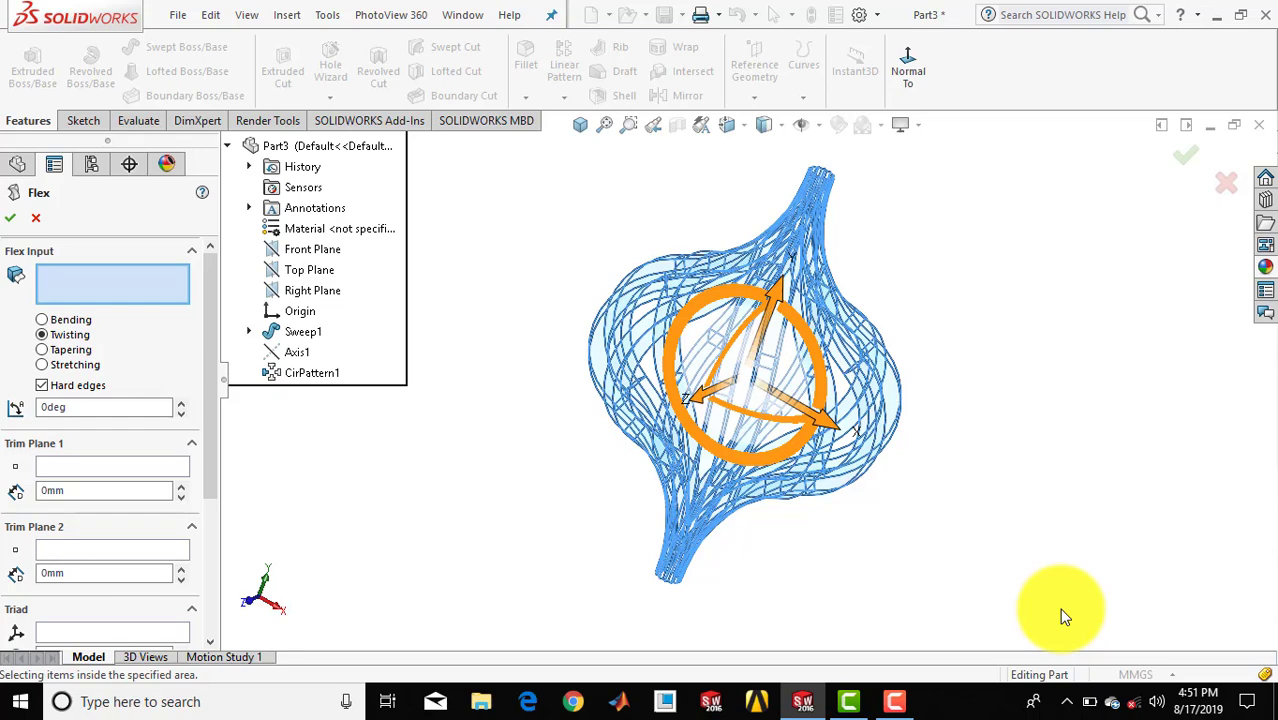
pyautogui.moveTo(211, 304); pyautogui.dragTo(215, 372)
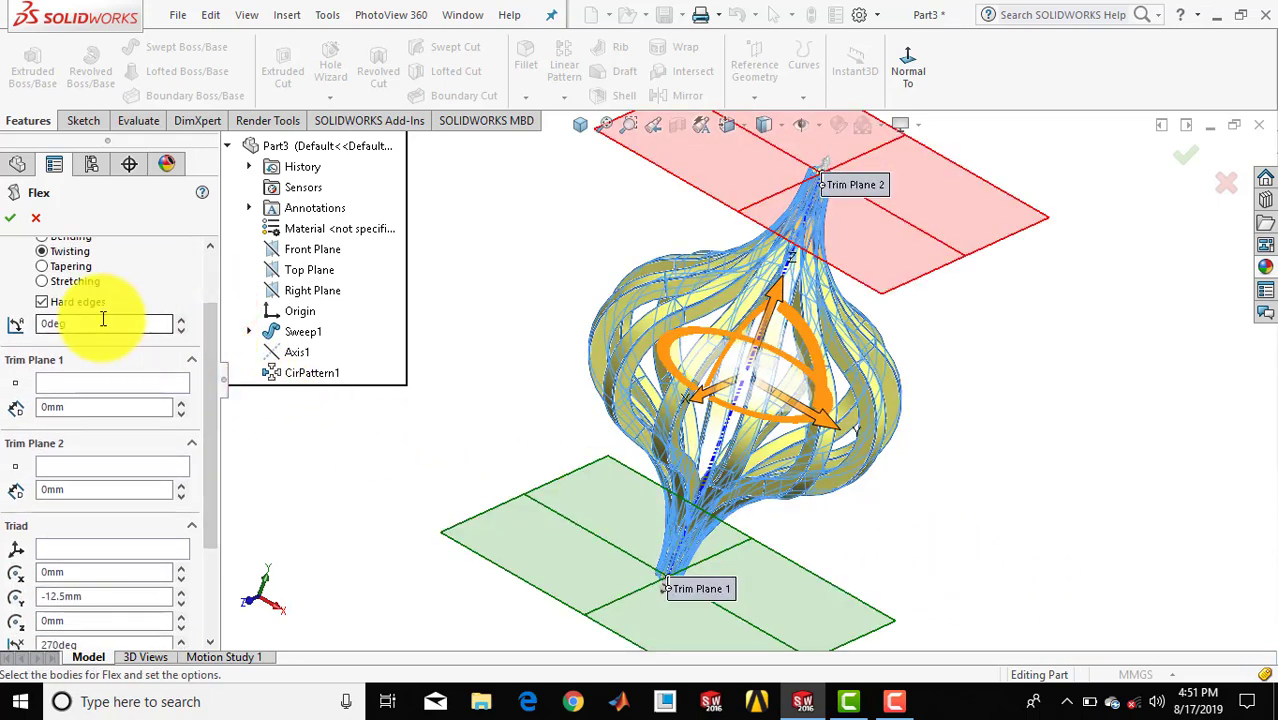
pyautogui.write('180')
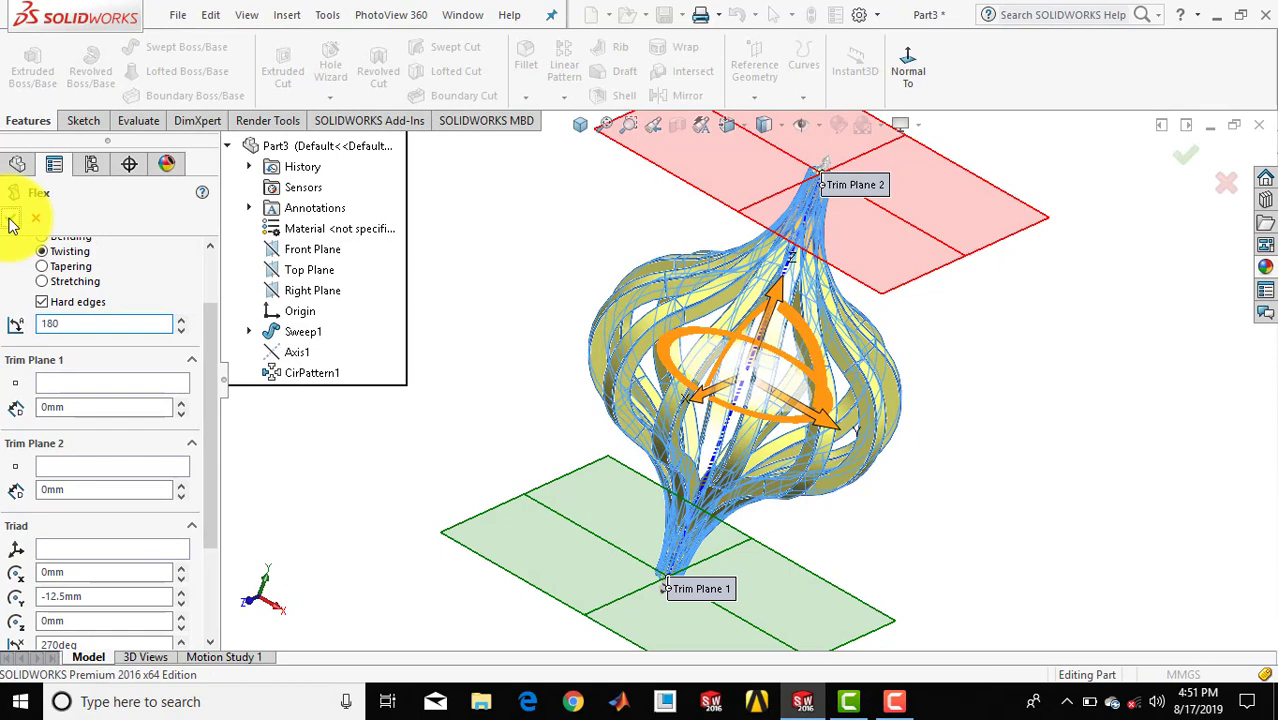
pyautogui.click(12, 222)
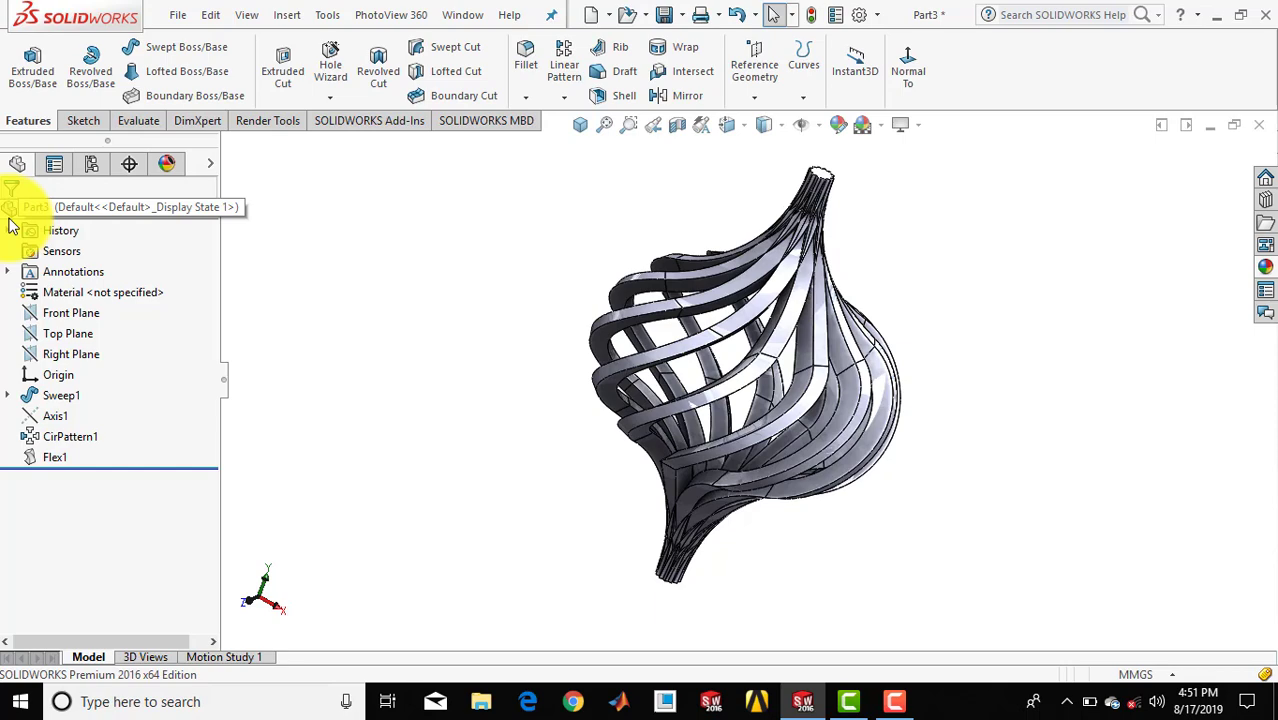
pyautogui.moveTo(439, 285); pyautogui.dragTo(568, 271, button='middle')
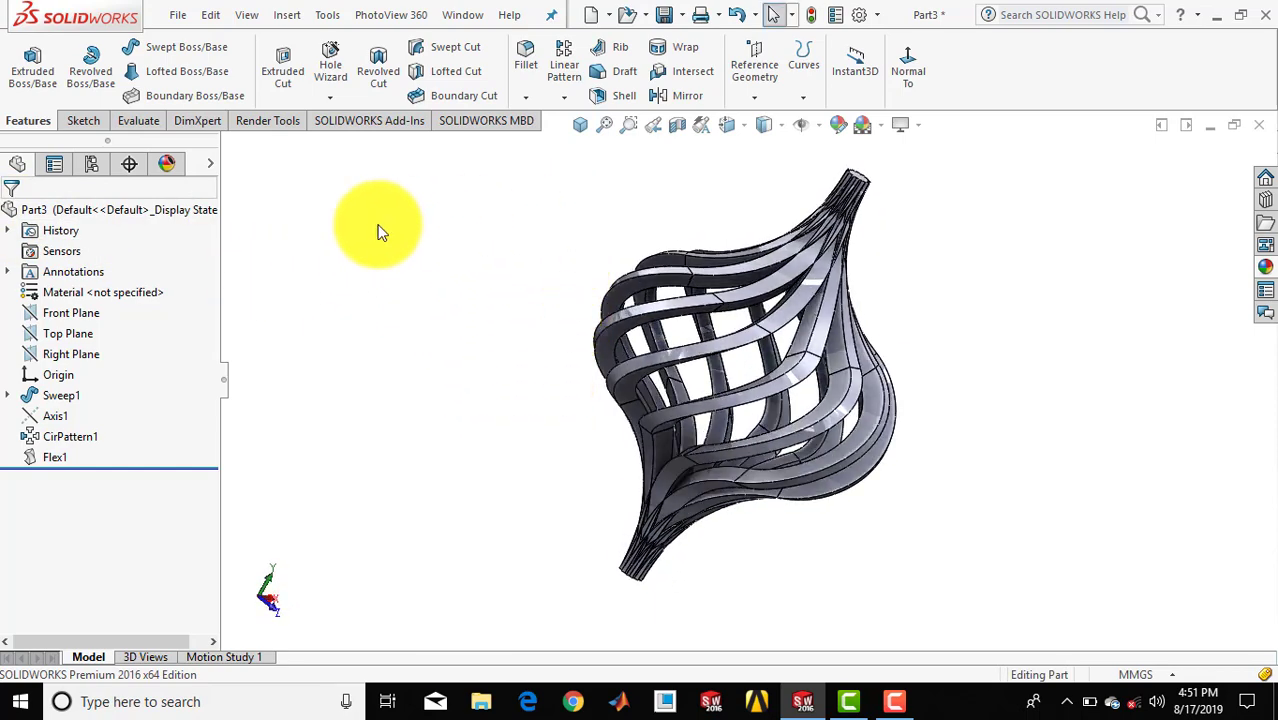
# - Apply the Metal > Brass brushed brass appearance to Part3
pyautogui.click(134, 207)
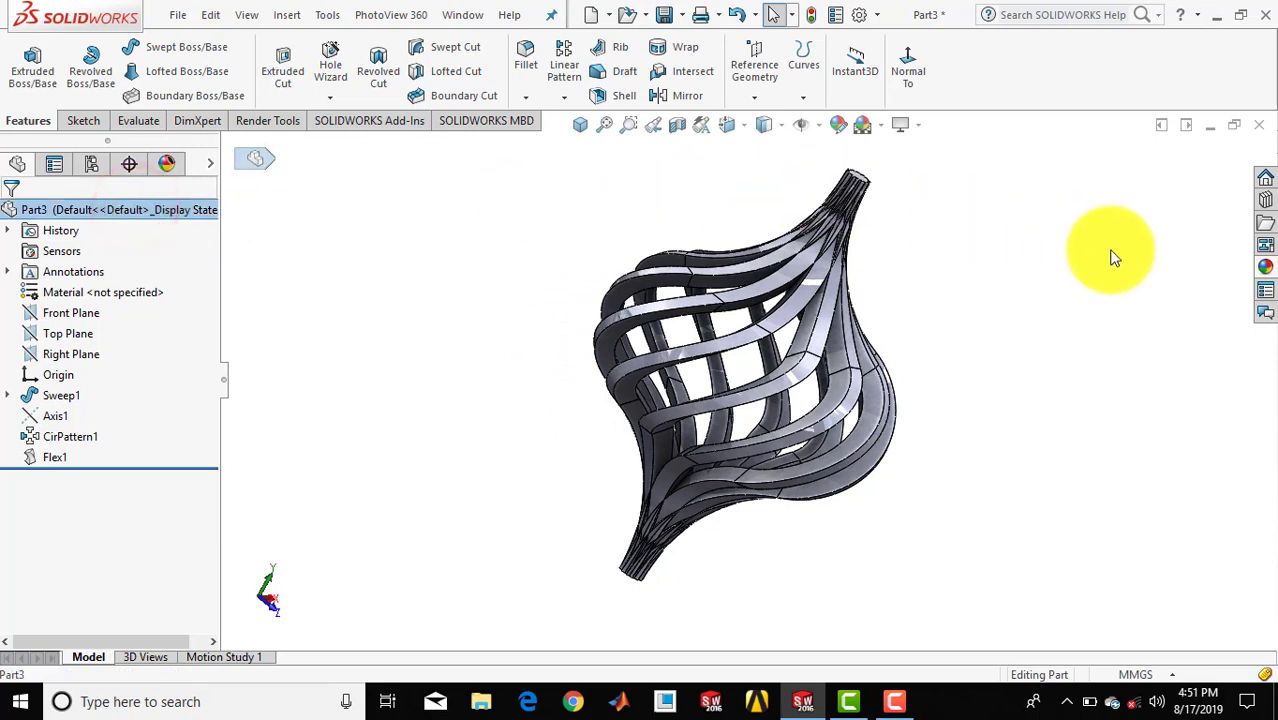
pyautogui.click(1265, 266)
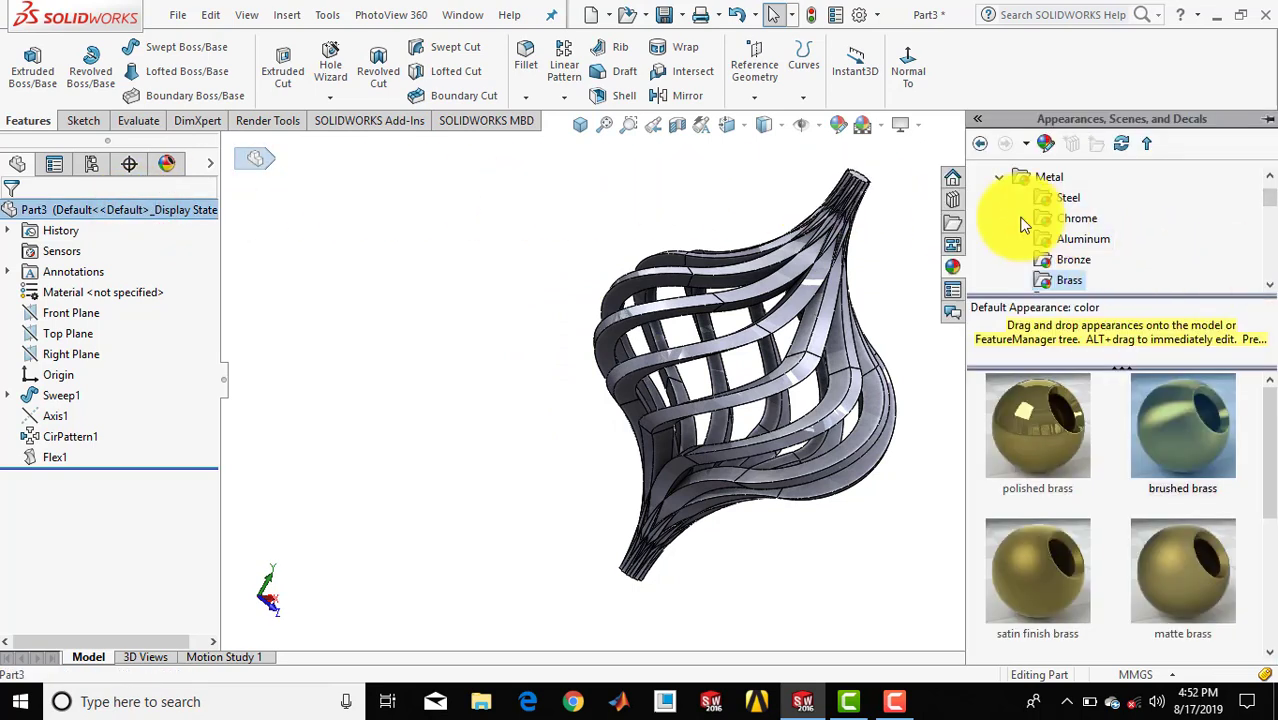
pyautogui.scroll(1, 1013, 216)
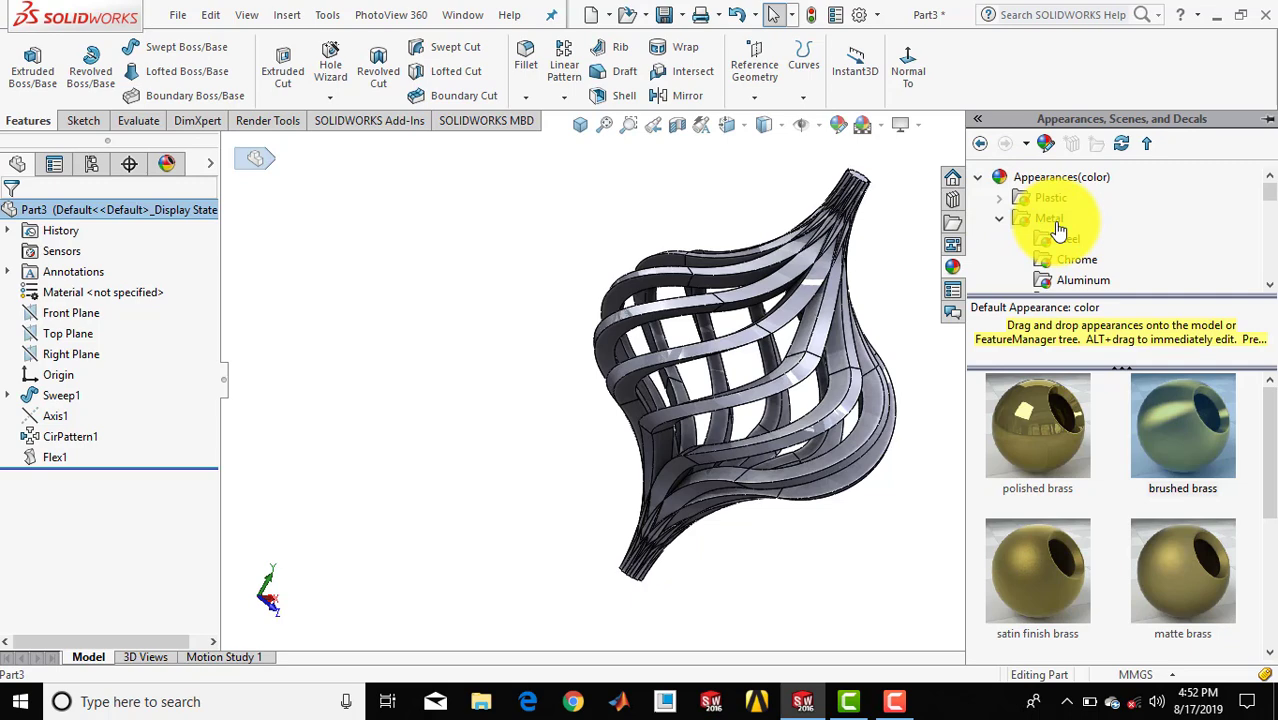
pyautogui.scroll(-1, 1056, 228)
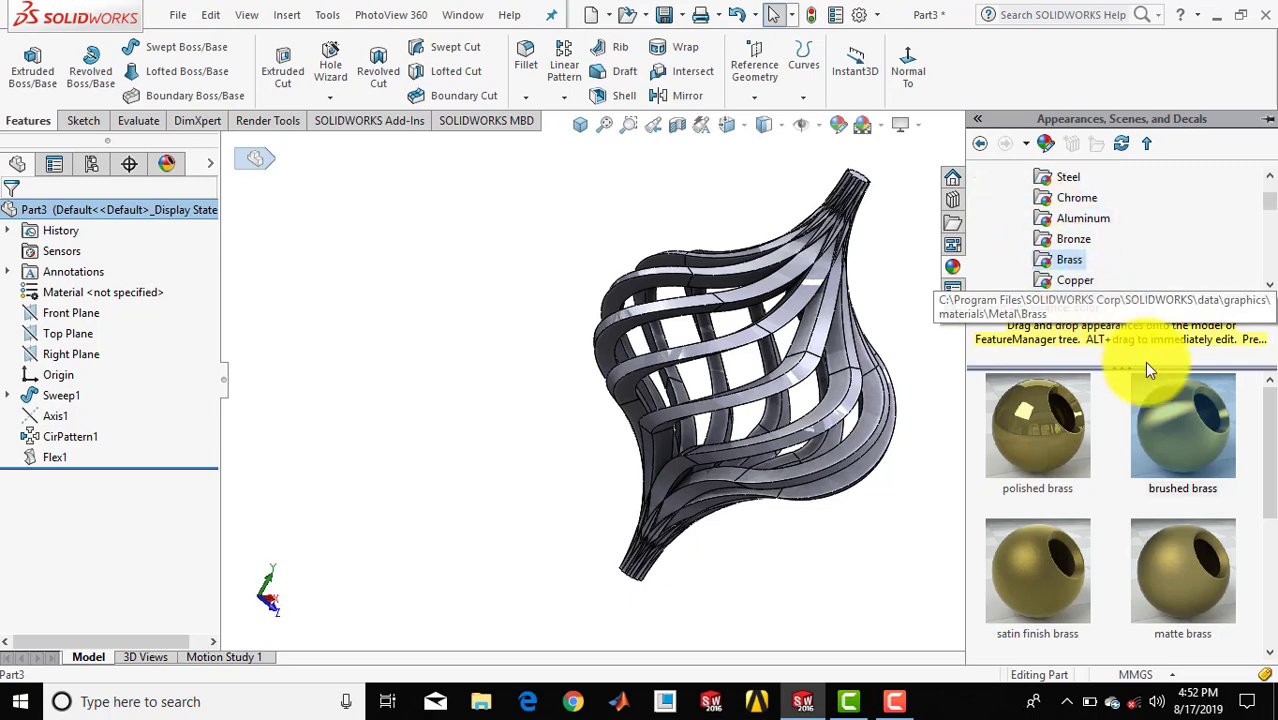
pyautogui.doubleClick(1193, 425)
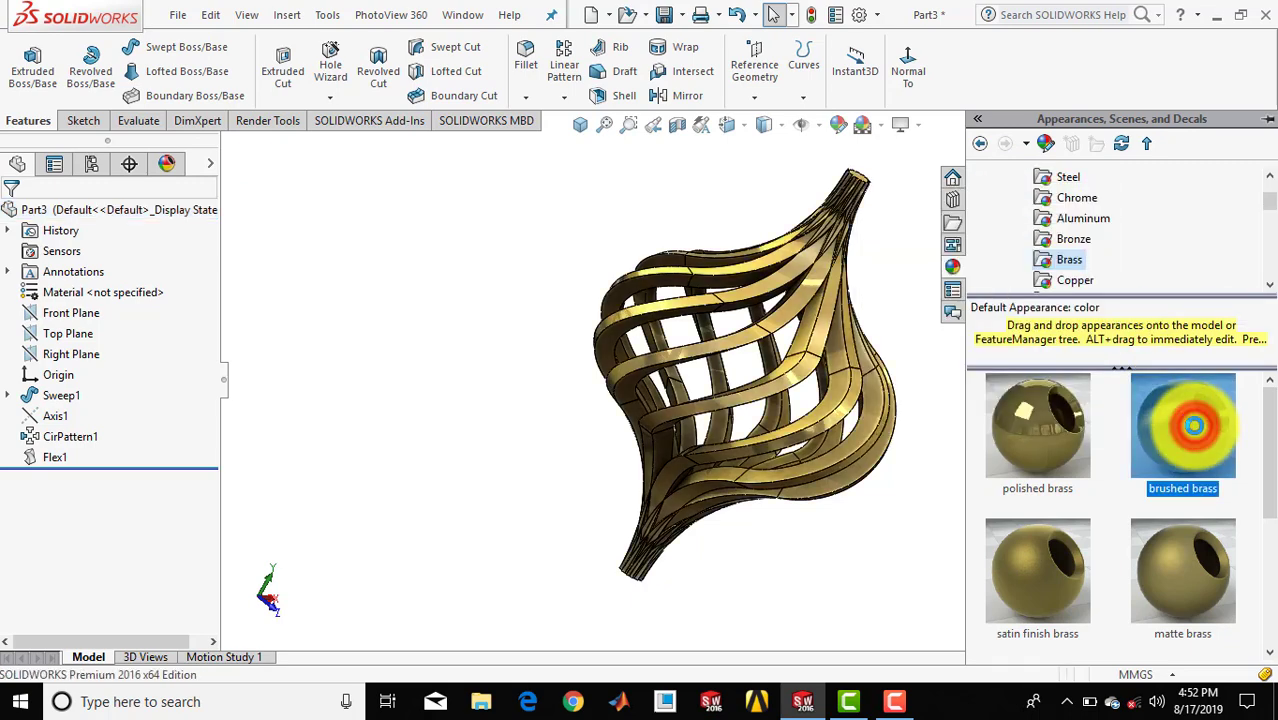
pyautogui.click(556, 323)
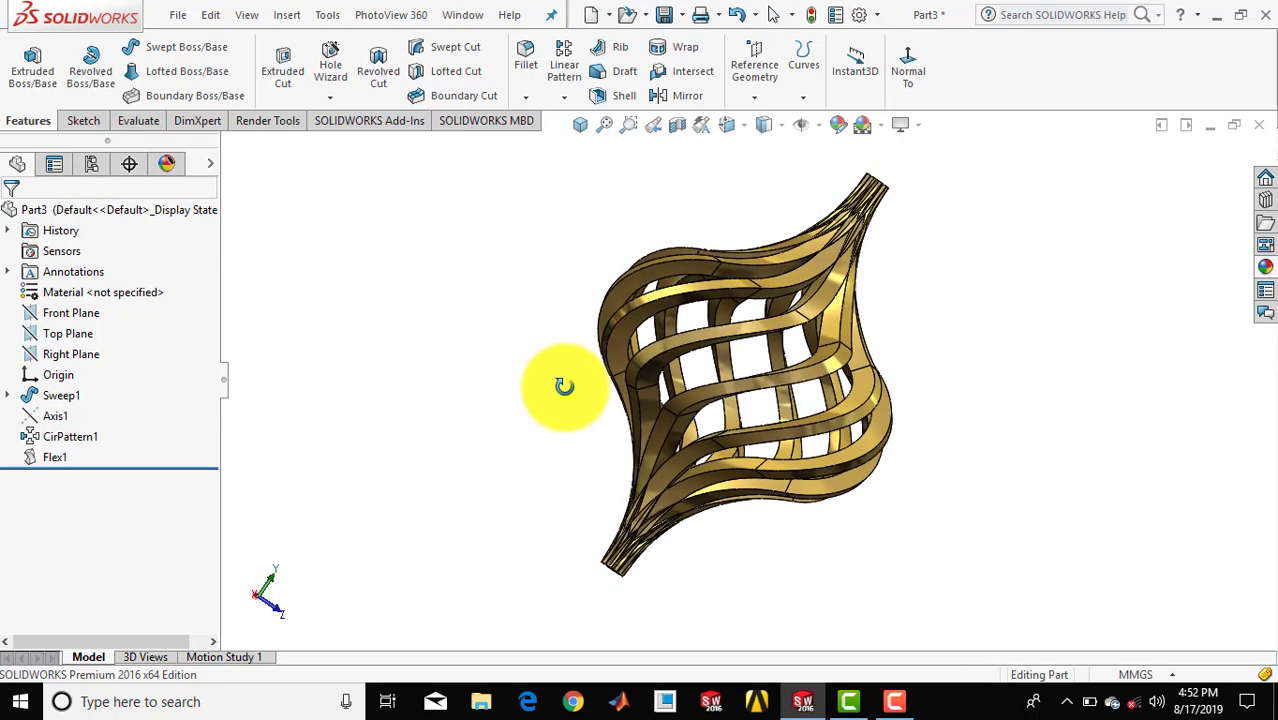